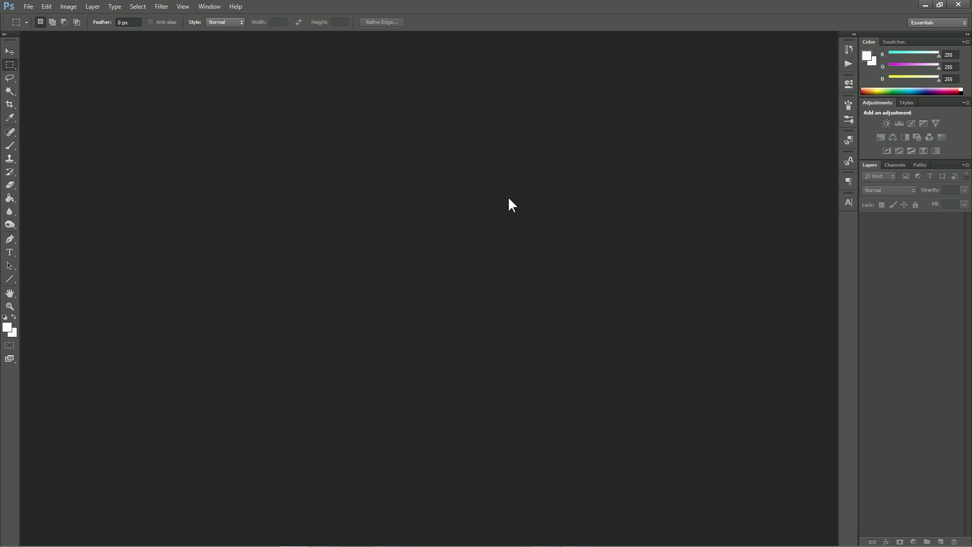
Create a new document named "Fancy Textsss", 4000 pixels wide and 500 pixels high.
left_click(31, 8)
left_click(34, 17)
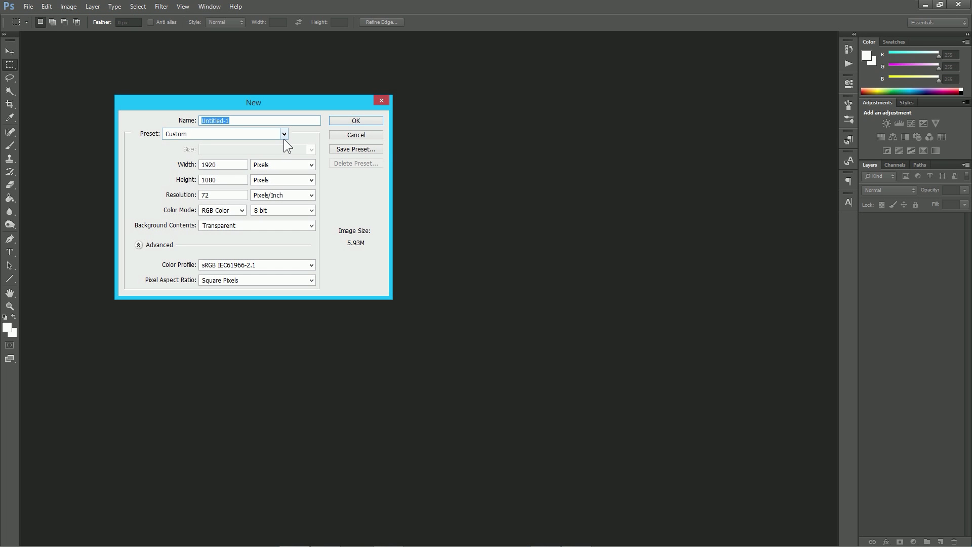
type("Fancy Textsss")
double_click(240, 169)
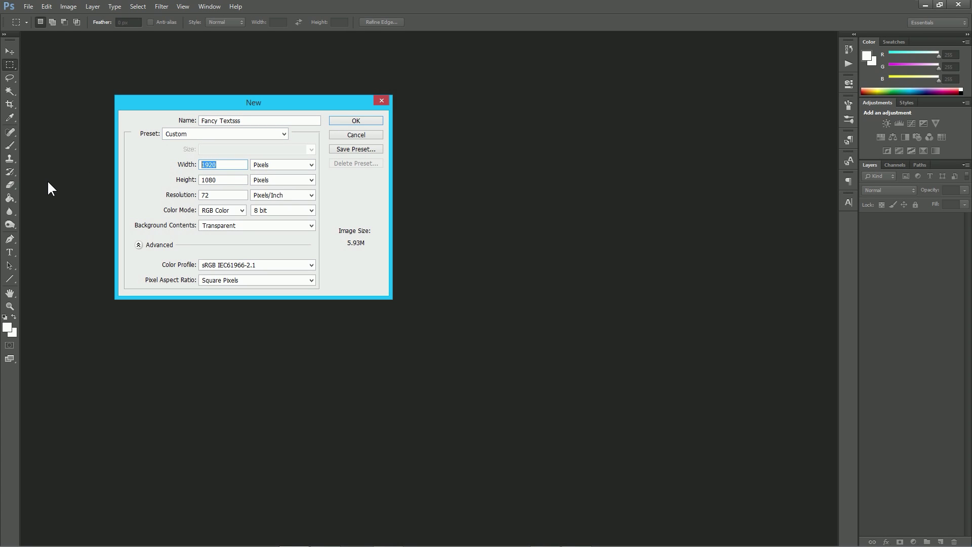
type("4000")
double_click(224, 179)
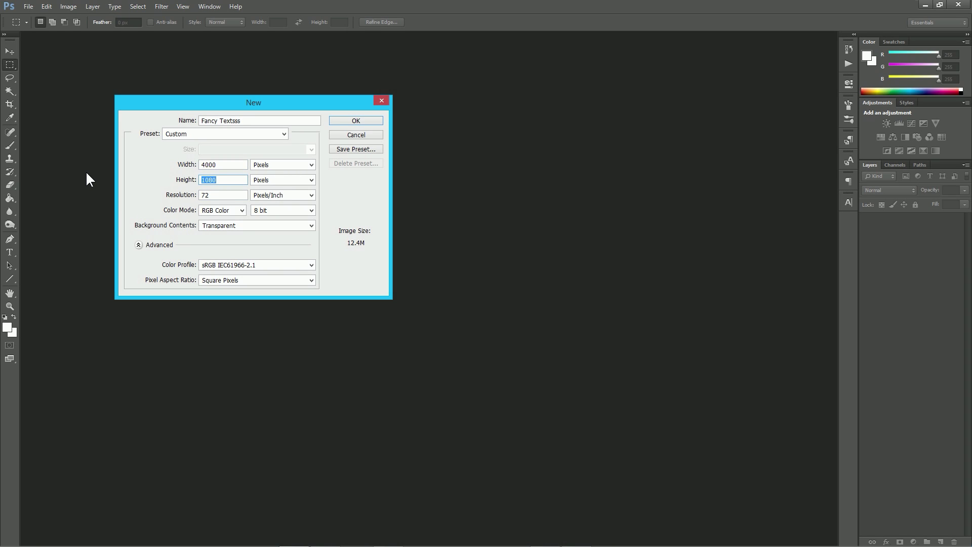
type("500")
left_click(357, 120)
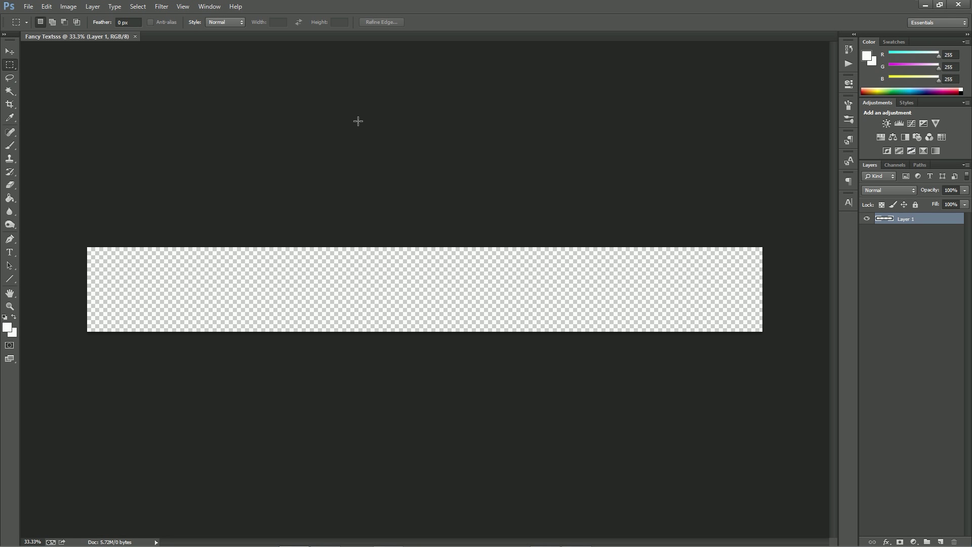
key("t")
left_click(228, 301)
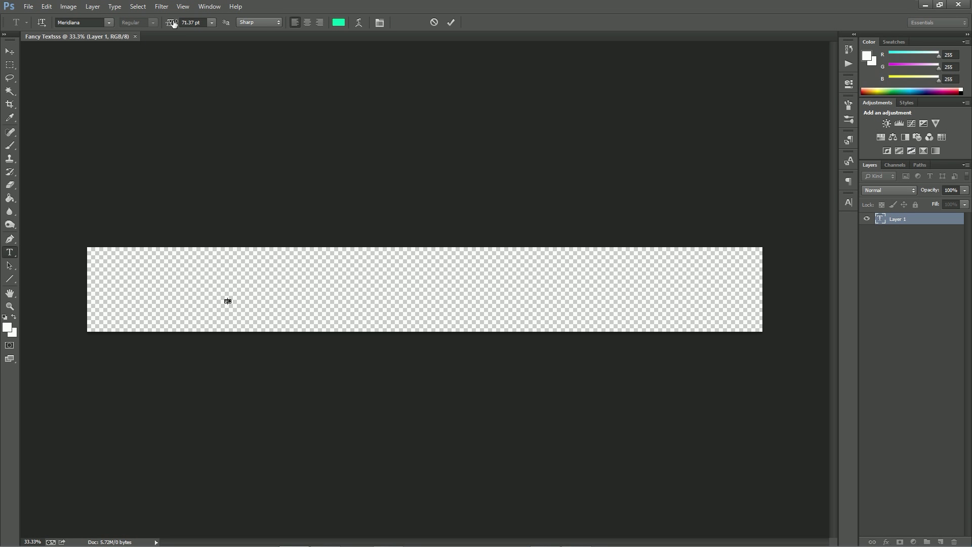
left_click_drag(169, 23, 220, 21)
left_click(434, 22)
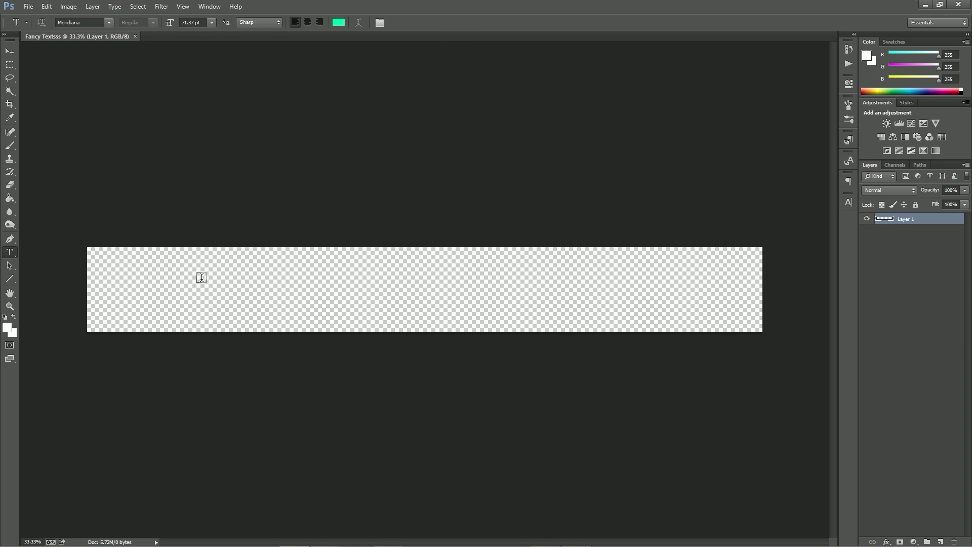
Add the placeholder text "sadfsdgsgsgfg" on the canvas and enlarge it to 446.37 pt.
left_click(200, 282)
type("sadfsdfsesph")
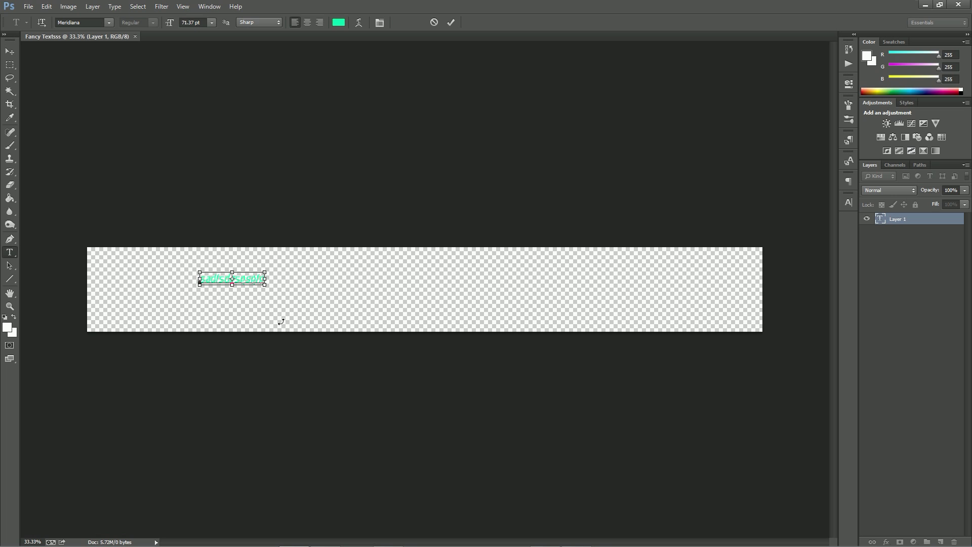
key("ctrl+a")
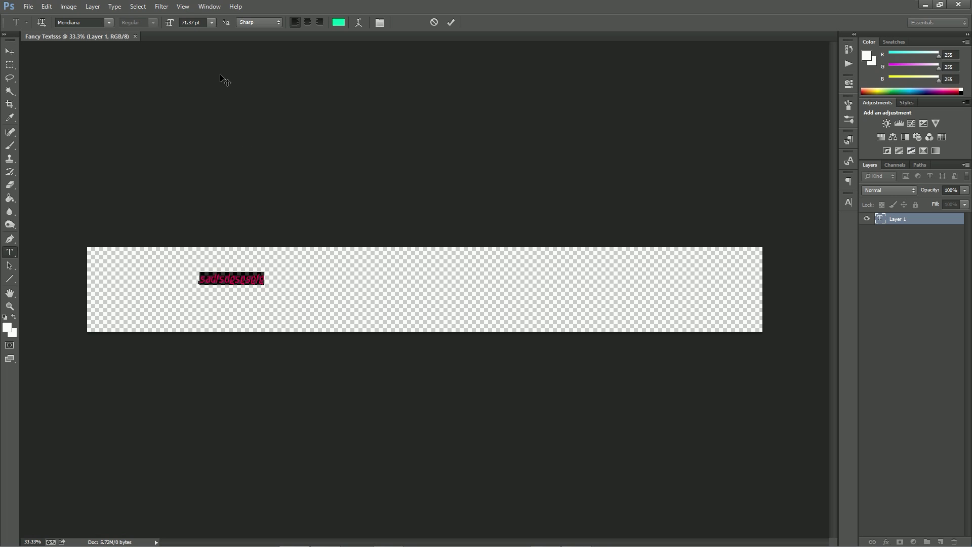
left_click_drag(171, 24, 383, 122)
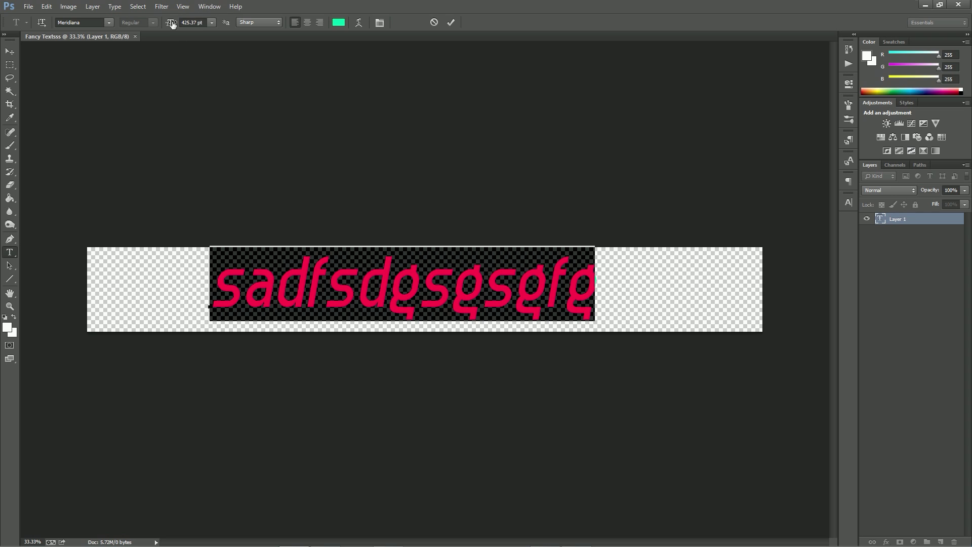
left_click_drag(169, 22, 187, 29)
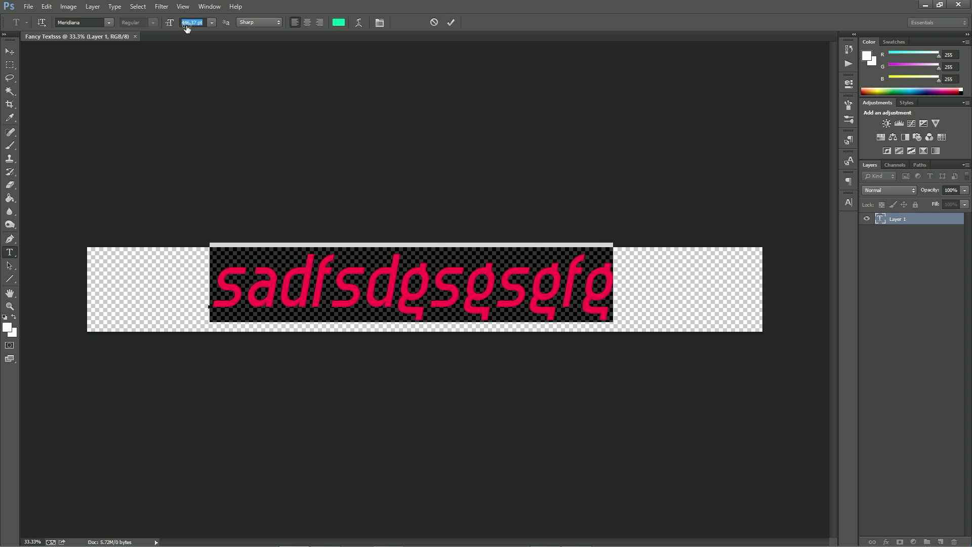
Change the font of the placeholder text to Molot.
left_click(98, 22)
type("Molot")
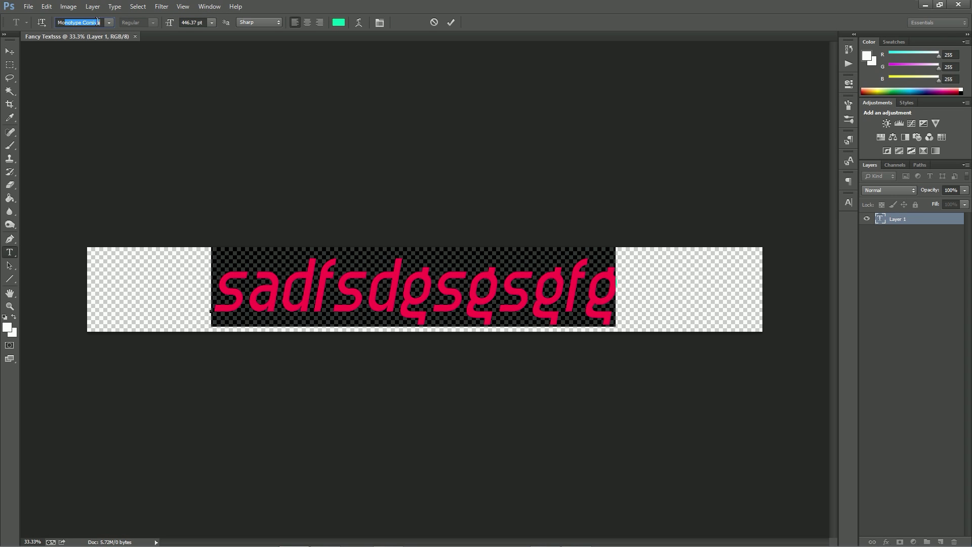
key("Return")
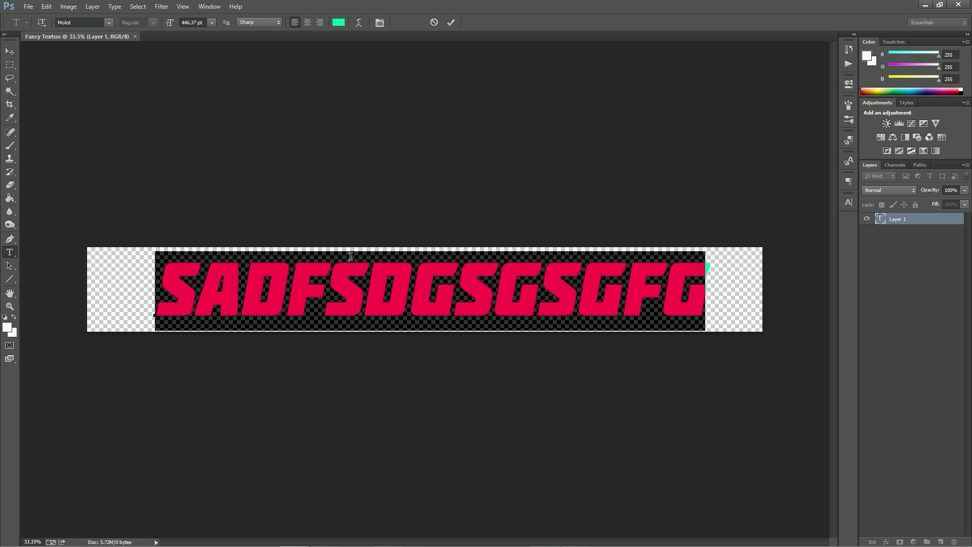
Select the whole placeholder text and open the detailed character settings for it.
left_click(196, 277)
left_click_drag(162, 283, 792, 258)
left_click(847, 200)
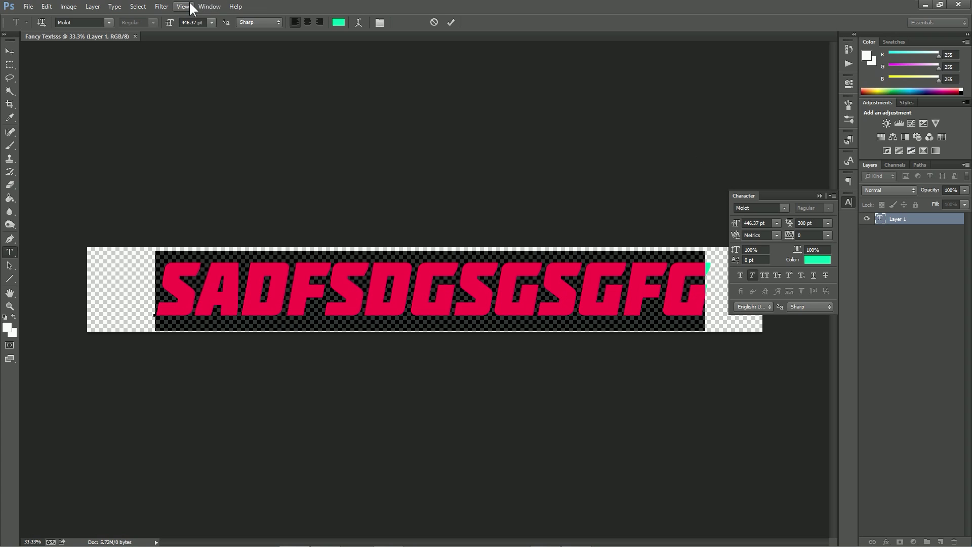
left_click(205, 6)
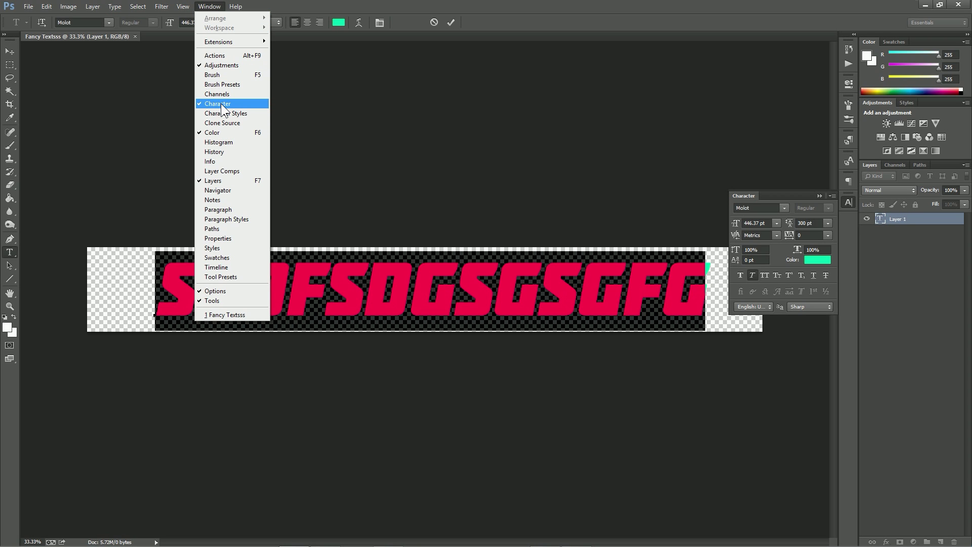
left_click(206, 104)
left_click(209, 6)
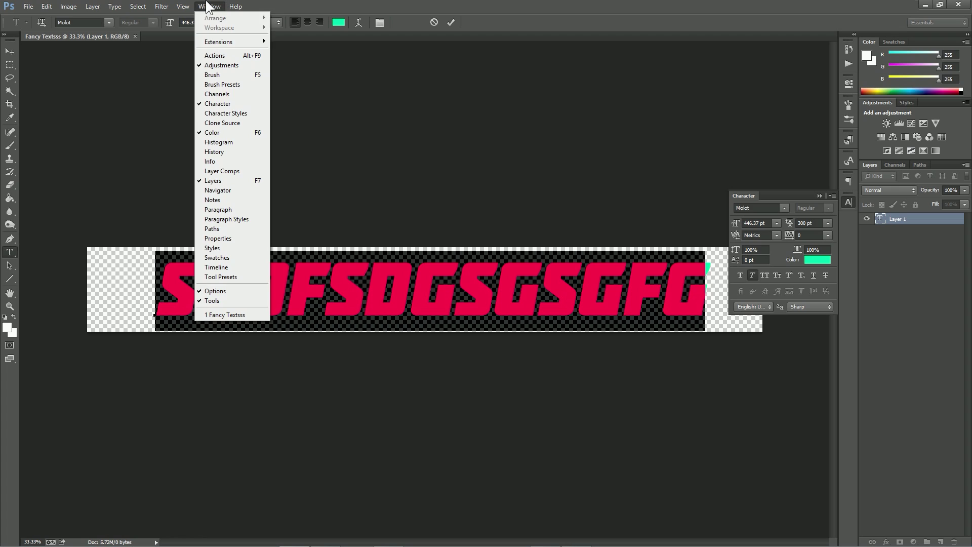
left_click(844, 200)
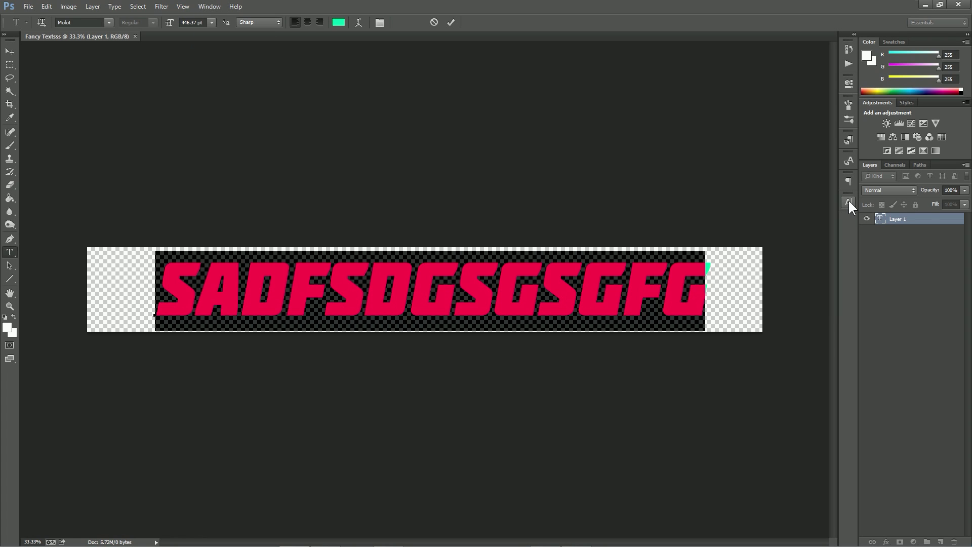
left_click(849, 201)
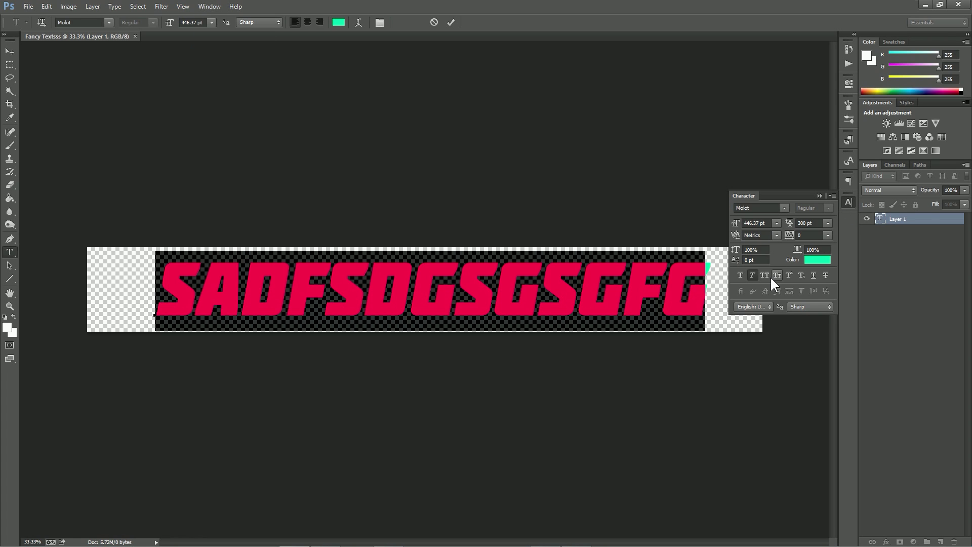
Remove the faux italic style from the selected placeholder text.
left_click(753, 274)
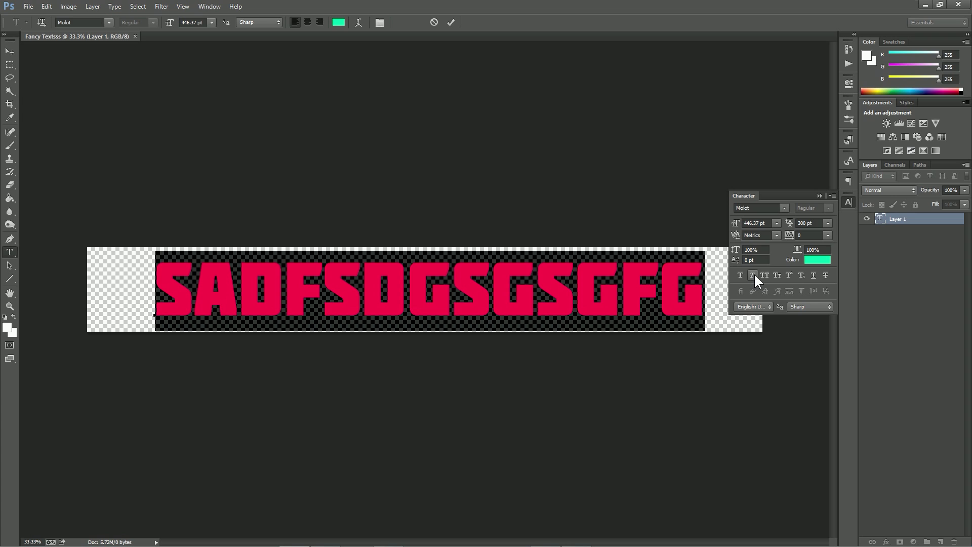
left_click(752, 278)
left_click(752, 278)
left_click(753, 278)
left_click(752, 278)
Try the faux bold and small caps styles on the selected placeholder text.
left_click(737, 272)
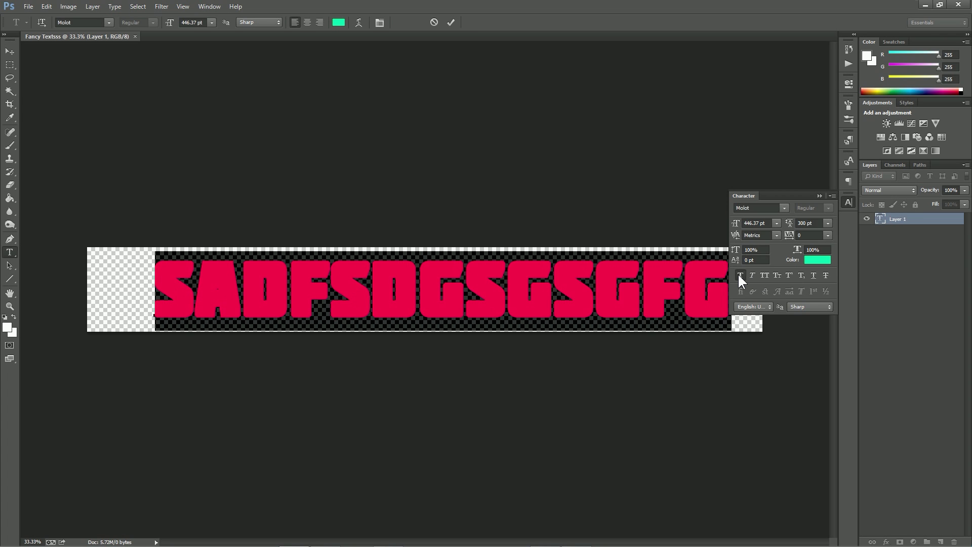
left_click(737, 272)
left_click(739, 276)
left_click(739, 275)
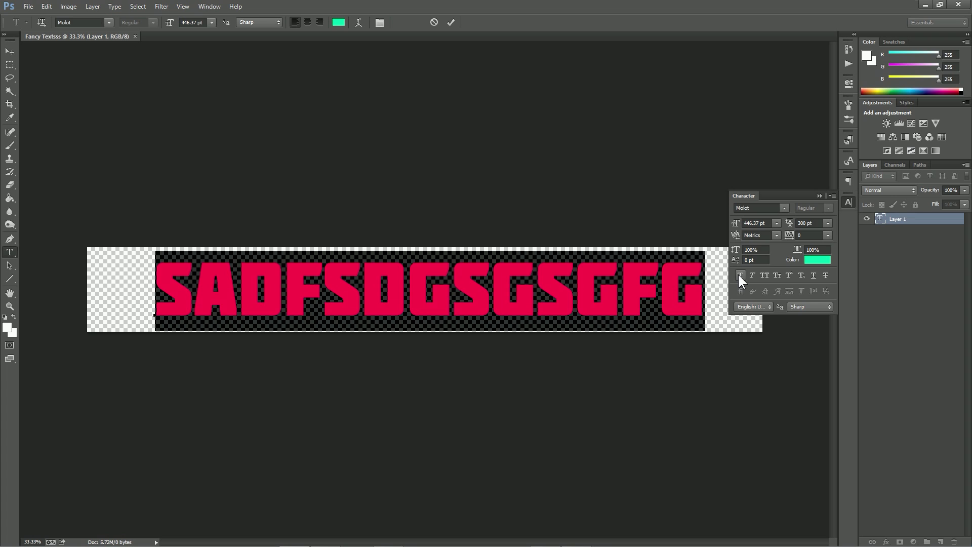
left_click(775, 275)
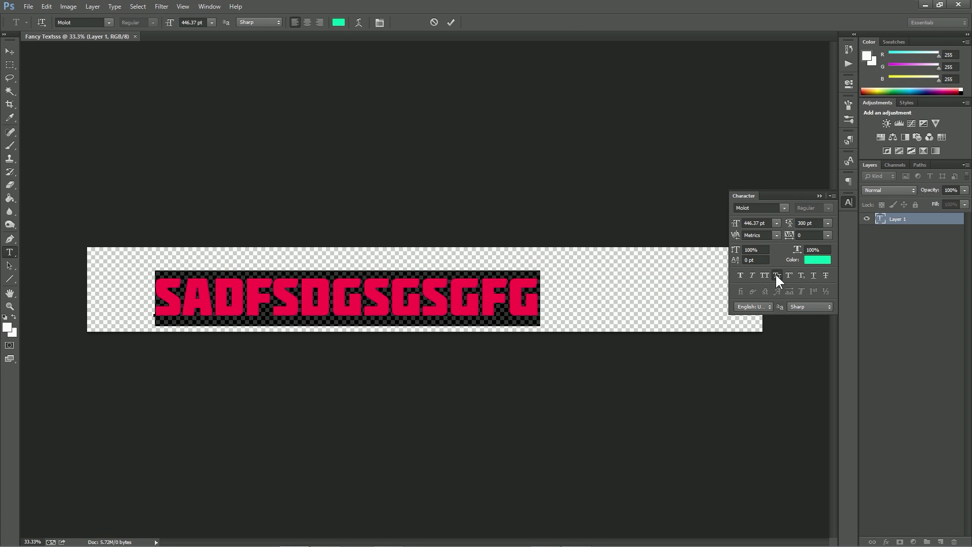
left_click(775, 273)
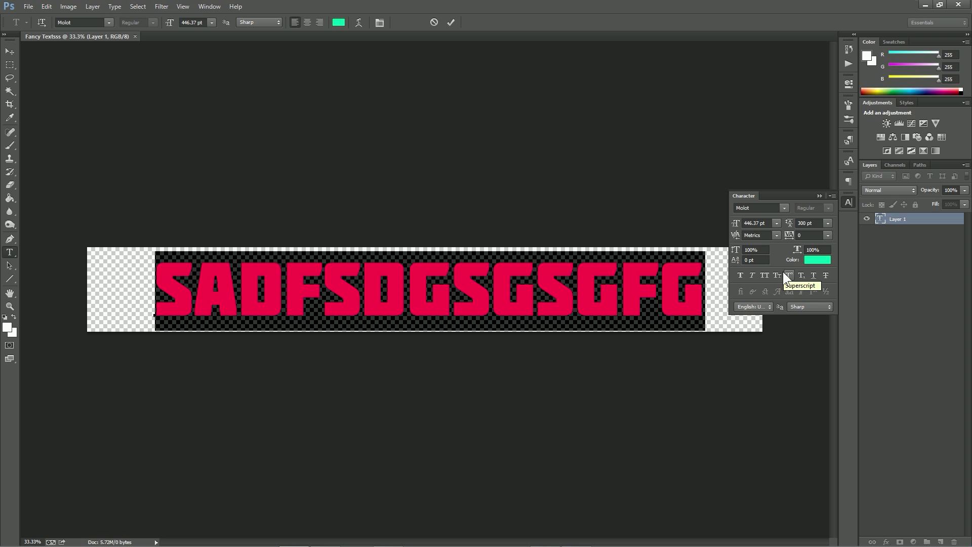
Try the superscript, subscript, underline and strikethrough styles on the selected placeholder text.
left_click(789, 276)
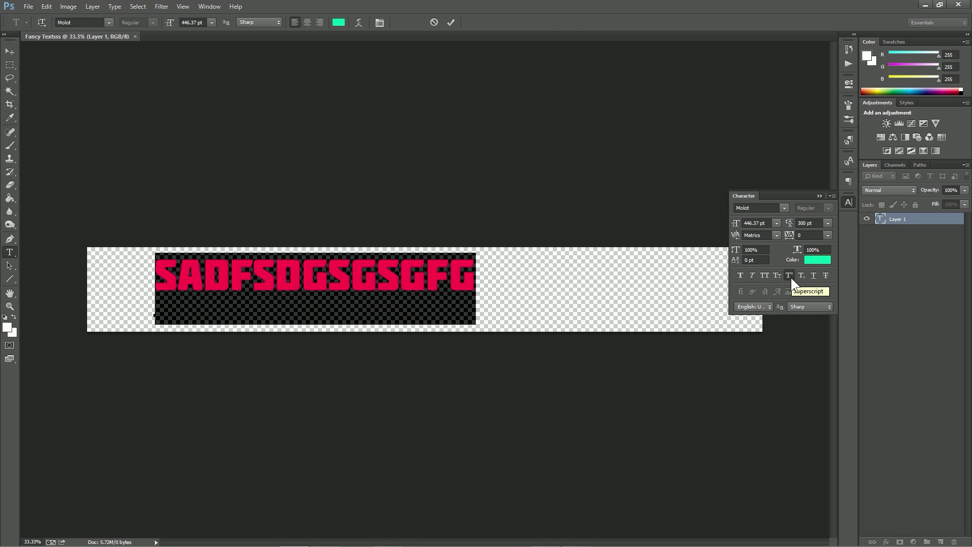
left_click(790, 276)
left_click(798, 274)
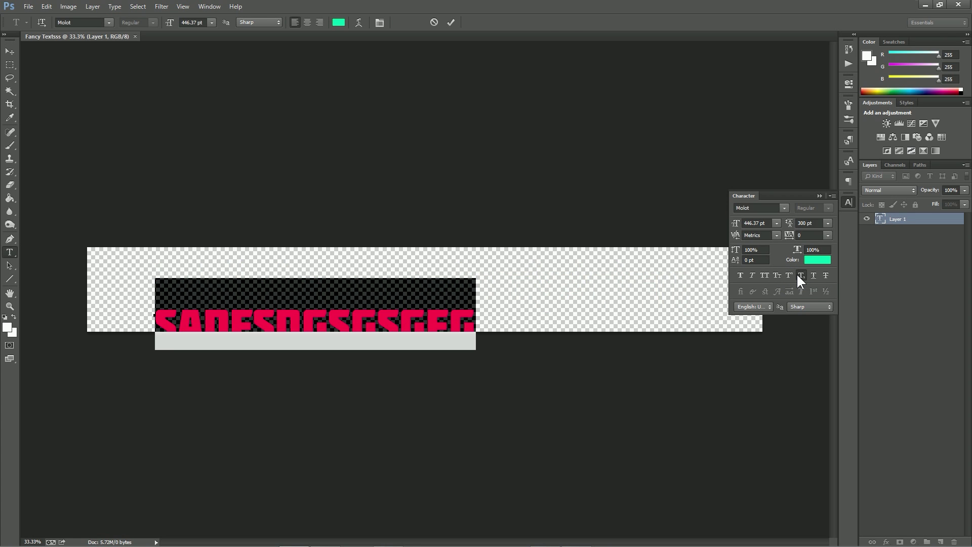
left_click(799, 273)
left_click(809, 272)
left_click(810, 271)
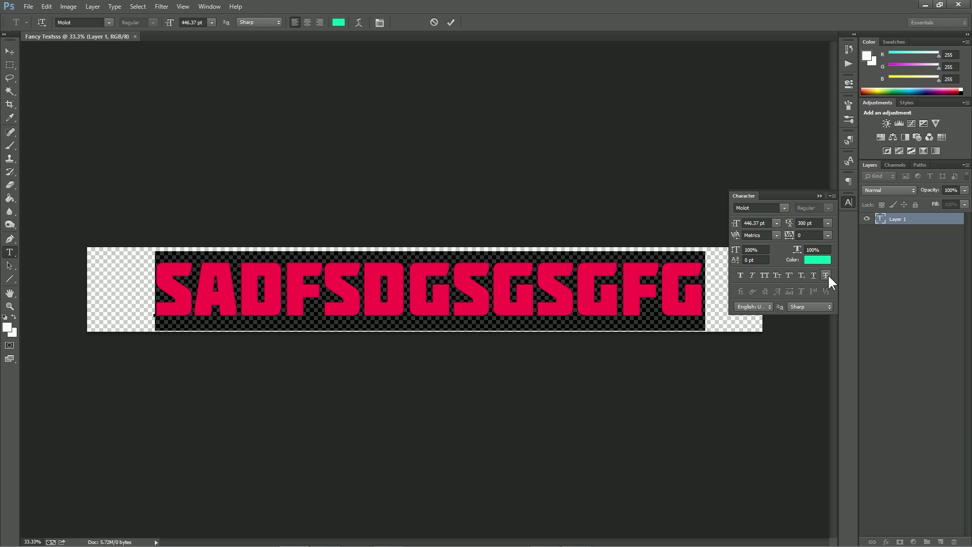
left_click(827, 276)
Set the text to 464.37 pt, 313 pt leading, 109% vertical and 111% horizontal scale, and shift it to fit the canvas width.
mouse_move(734, 252)
left_mouse_down()
mouse_move(709, 252)
mouse_move(749, 247)
left_mouse_up()
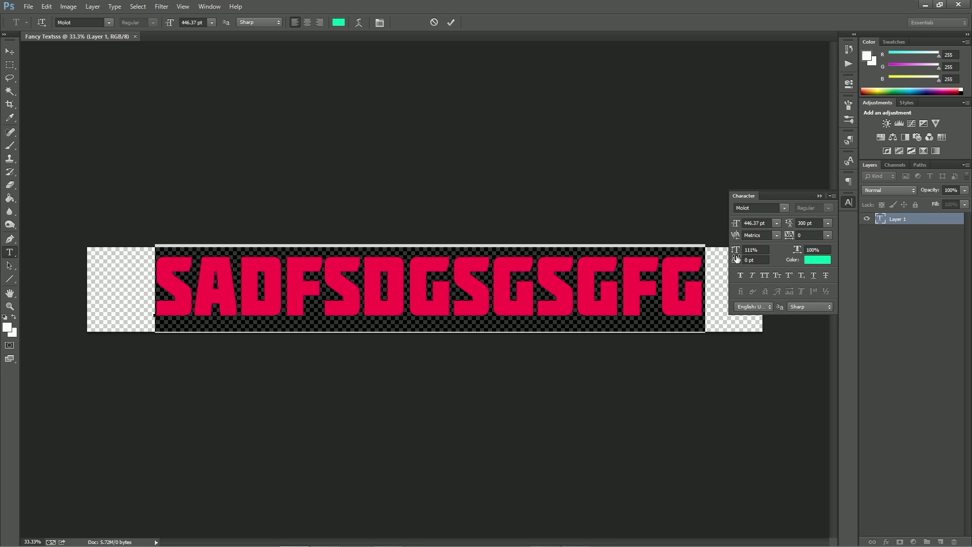
left_click_drag(735, 252, 734, 254)
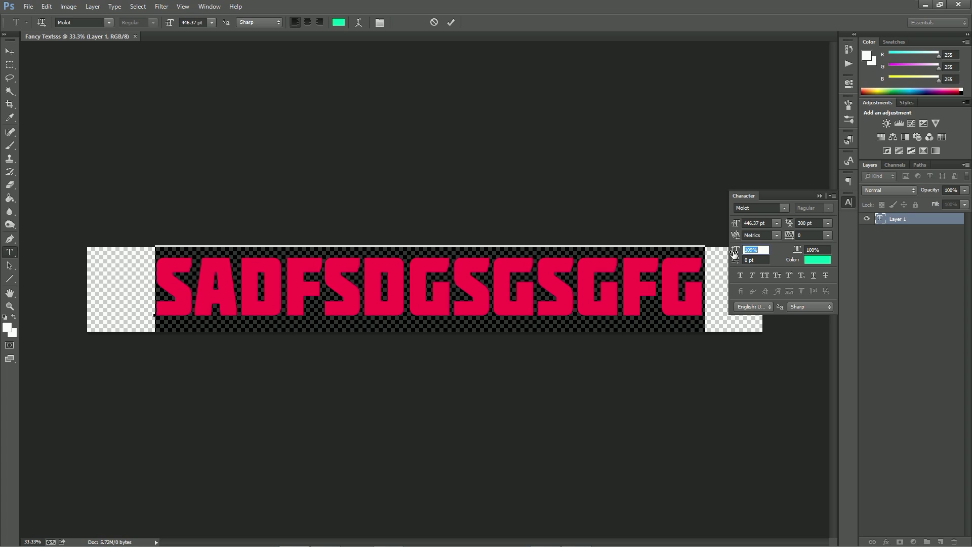
left_click_drag(789, 222, 795, 223)
left_click_drag(735, 225, 803, 253)
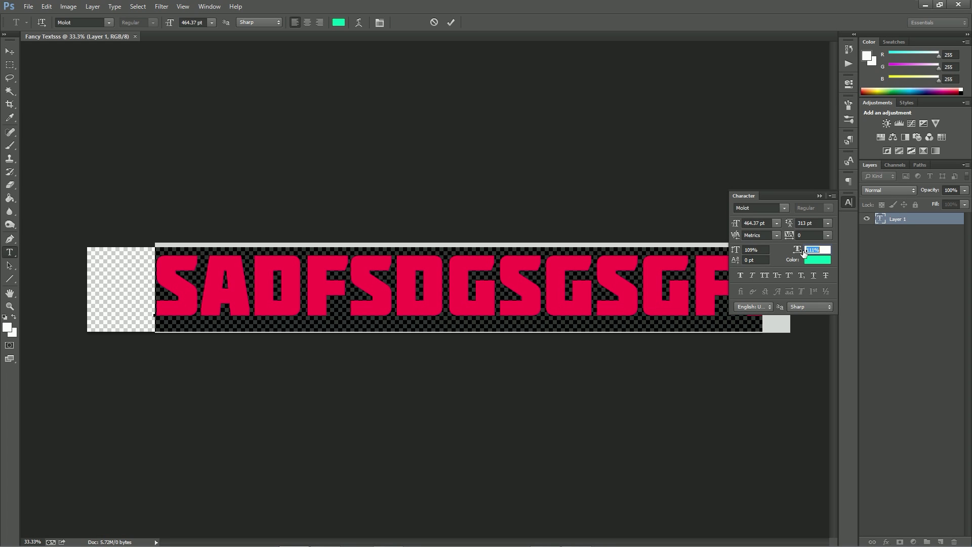
left_click_drag(643, 373, 599, 379)
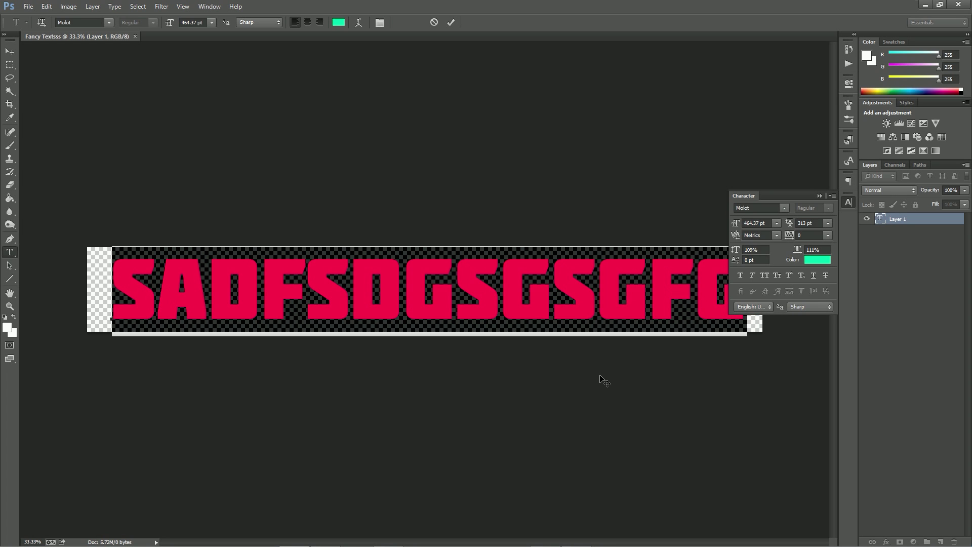
left_click(820, 196)
Replace the placeholder text with "FANCY TEXT YO", centred on the canvas, and select the whole line.
double_click(599, 281)
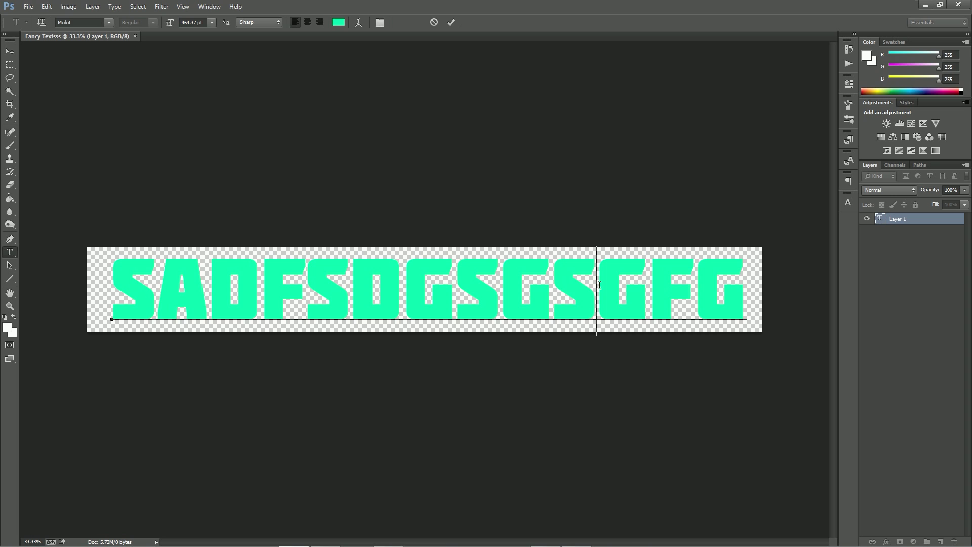
left_click(600, 289)
key("ctrl+a")
key("BackSpace")
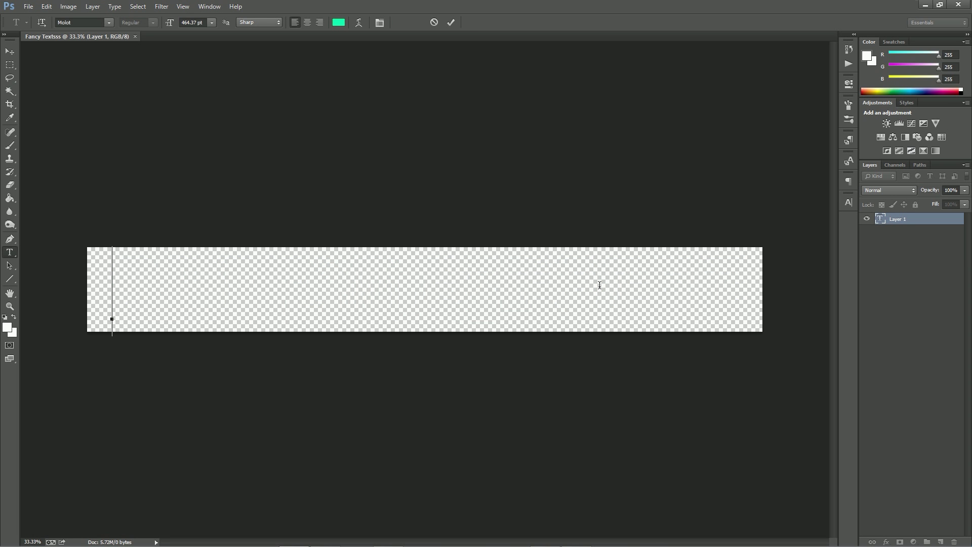
type("FANC")
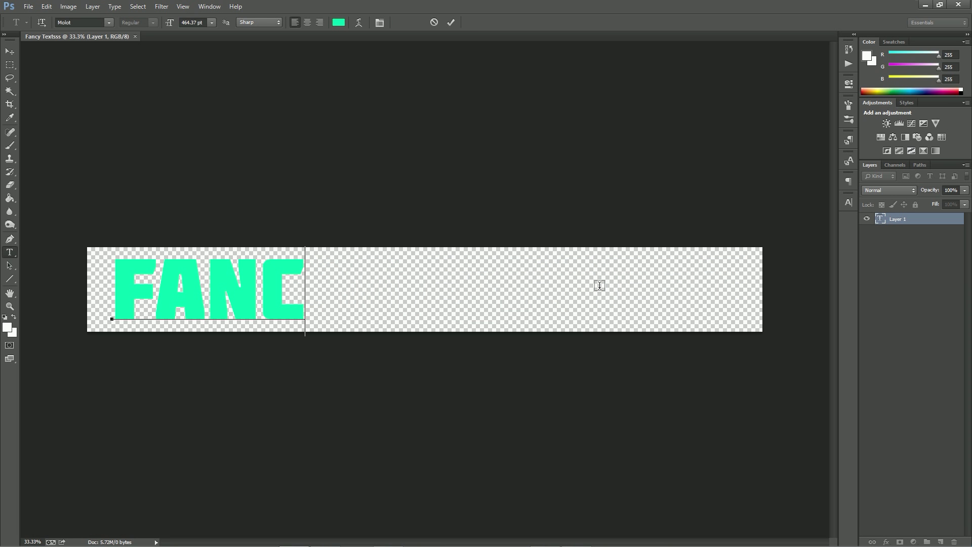
type("Y TEXT ")
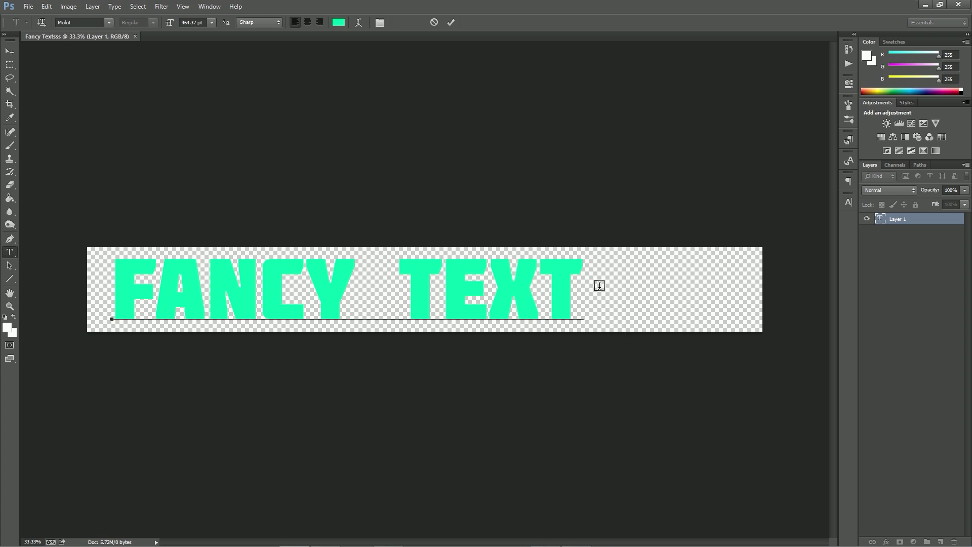
type("YO")
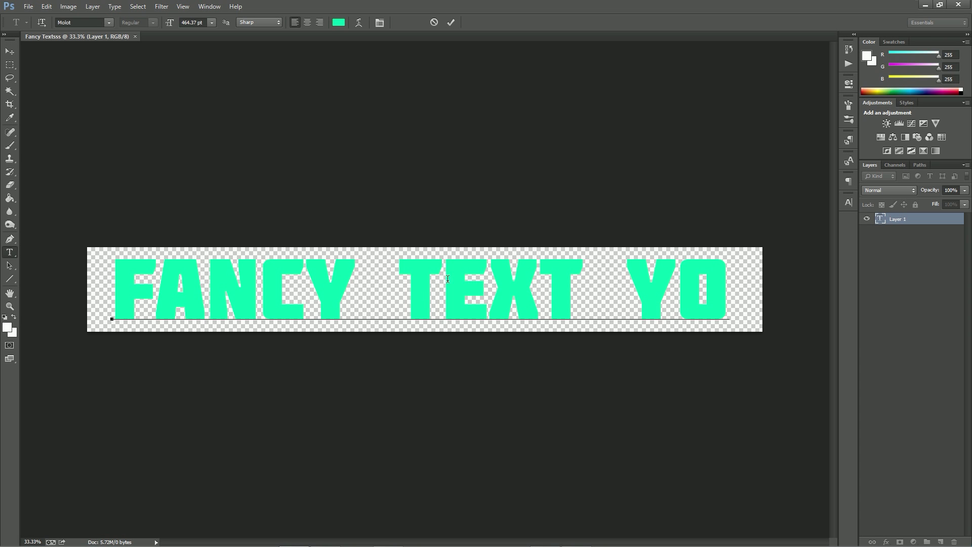
left_click_drag(486, 381, 488, 384)
key("ctrl+a")
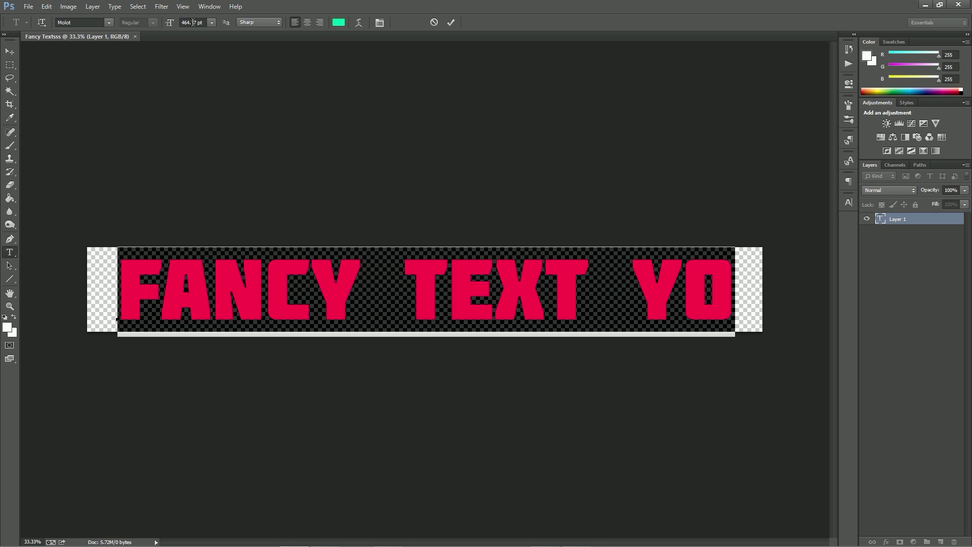
Change the colour of the whole FANCY TEXT YO line to white (ffffff).
left_click(339, 22)
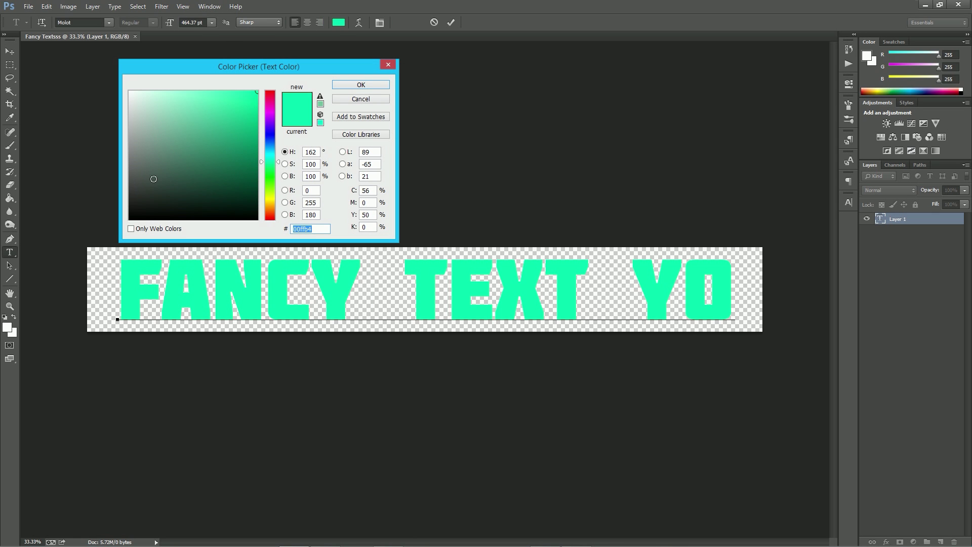
left_click(102, 132)
left_click(129, 91)
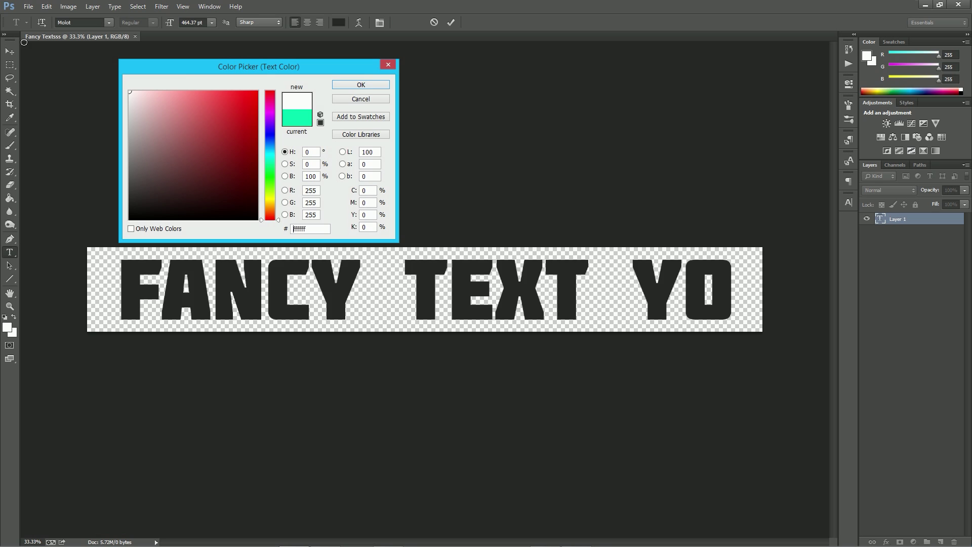
left_click(366, 84)
left_click(360, 286)
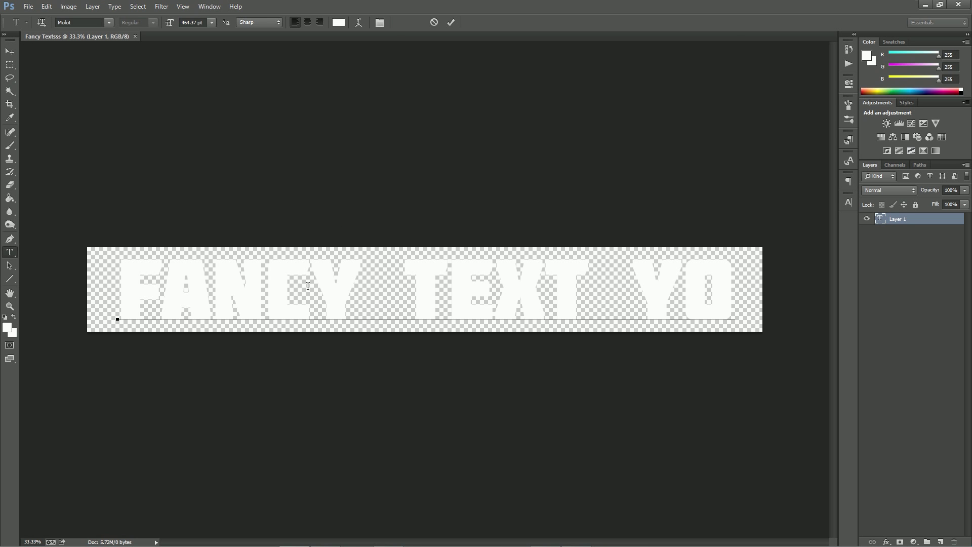
Try red (ff0000) and purple (e400ff) on the whole line of lettering, returning it to white.
left_click_drag(127, 277, 693, 190)
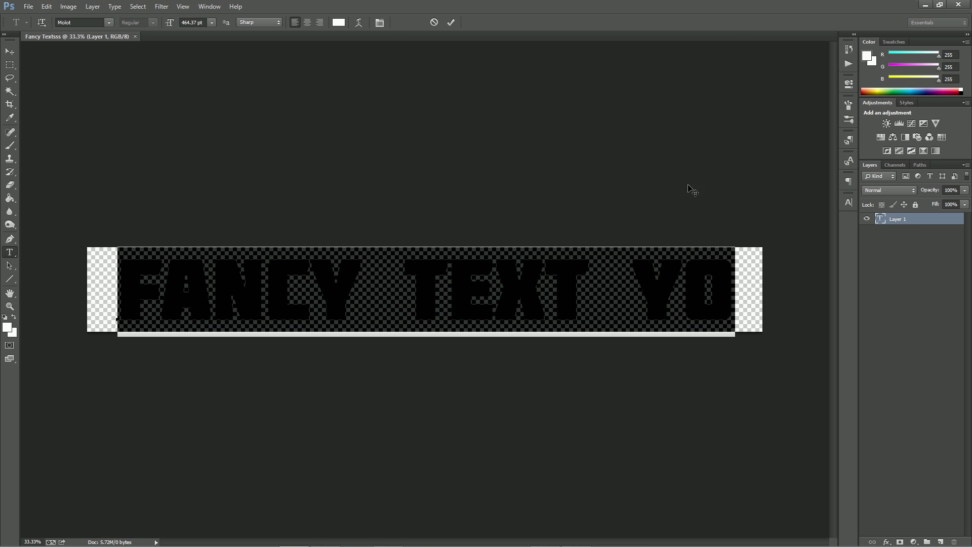
left_click(339, 22)
left_click(257, 91)
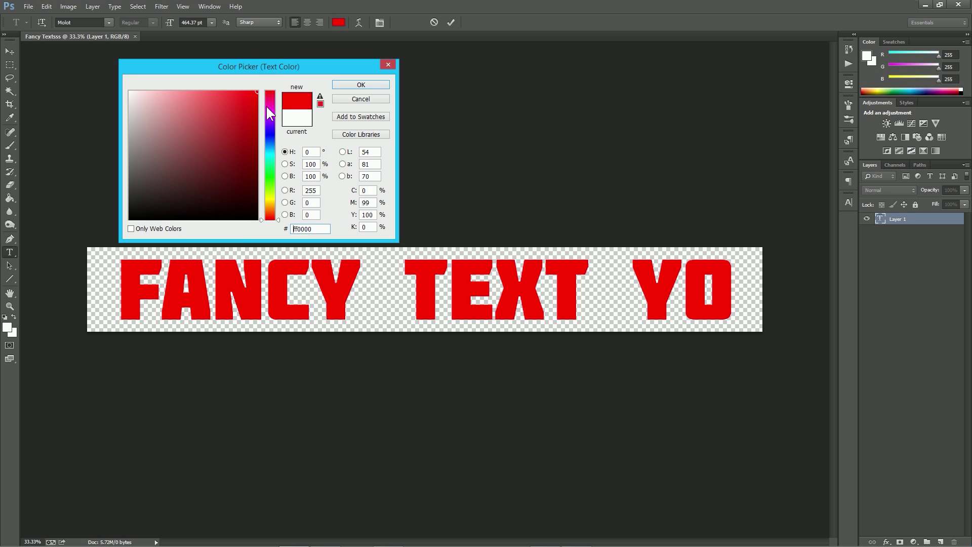
mouse_move(267, 107)
left_mouse_down()
mouse_move(265, 187)
mouse_move(266, 114)
left_mouse_up()
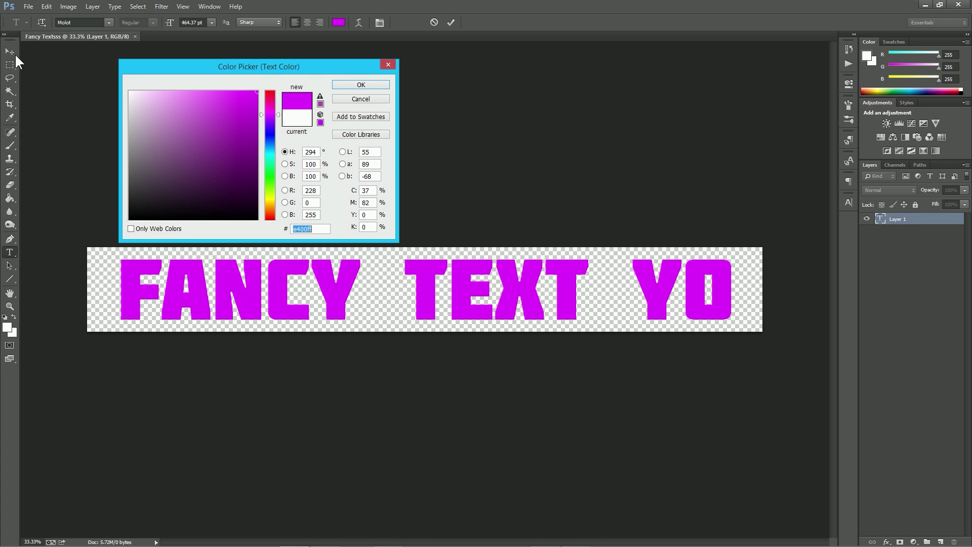
left_click(132, 95)
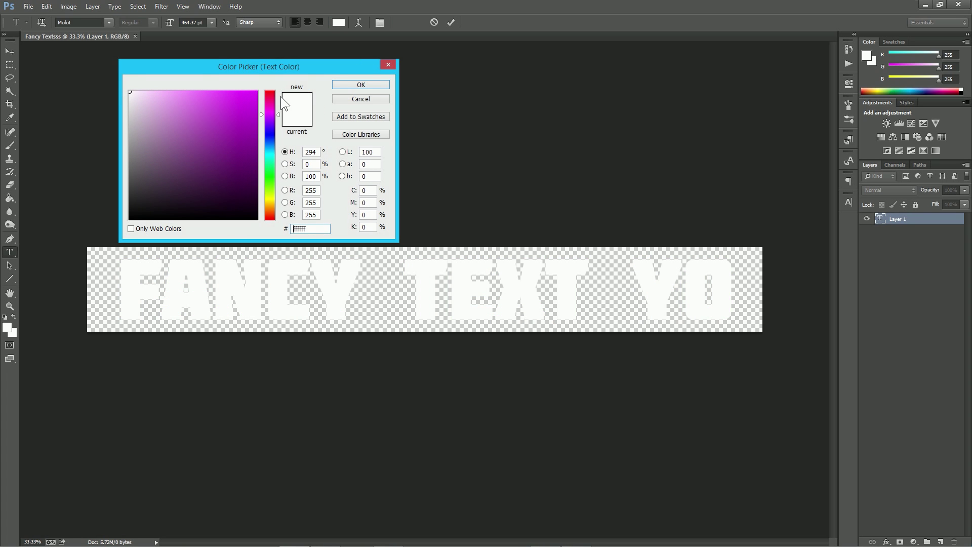
left_click(359, 84)
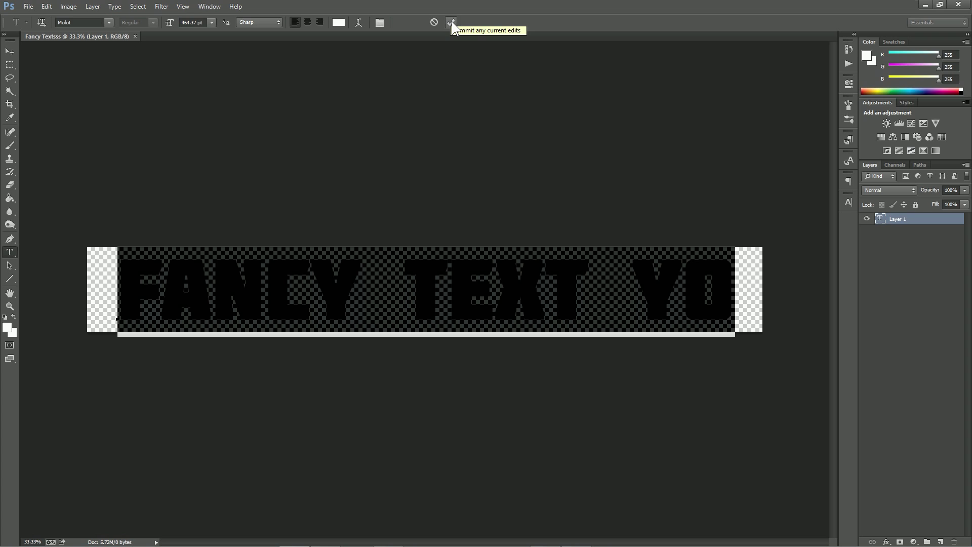
Commit the white FANCY TEXT YO lettering and leave text editing.
left_click(452, 22)
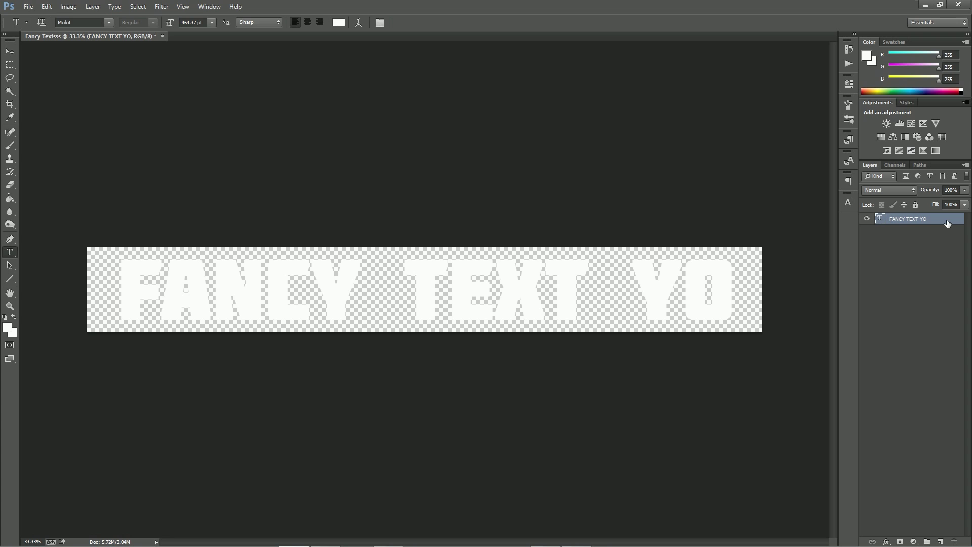
left_click(680, 272)
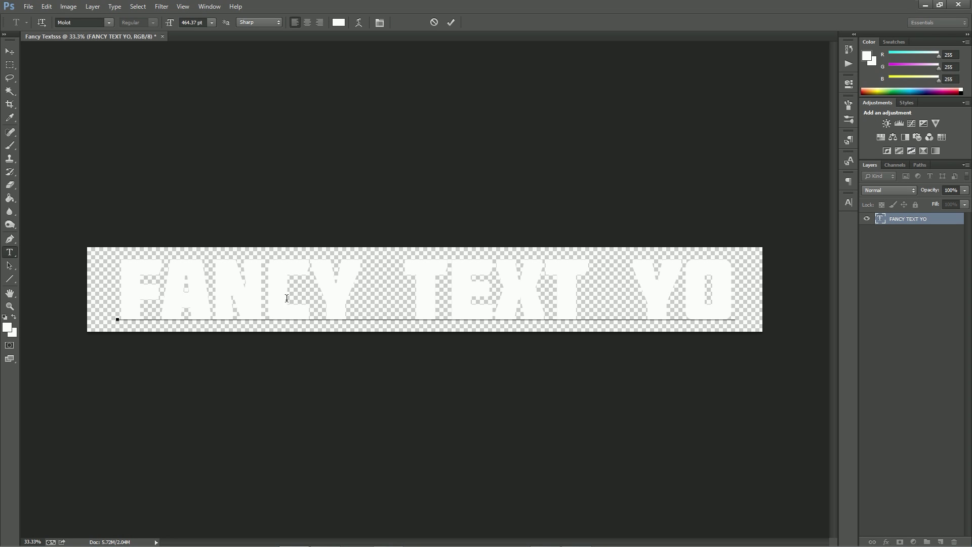
left_click(864, 268)
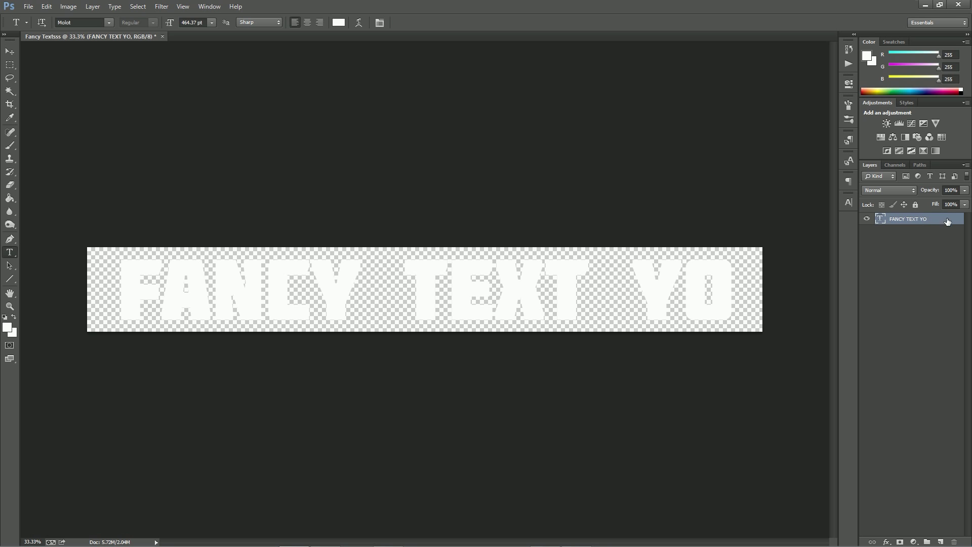
Open the text layer's blending options and add a 6 px black stroke outside the letters.
right_click(902, 220)
left_click(840, 130)
left_click_drag(724, 260, 786, 17)
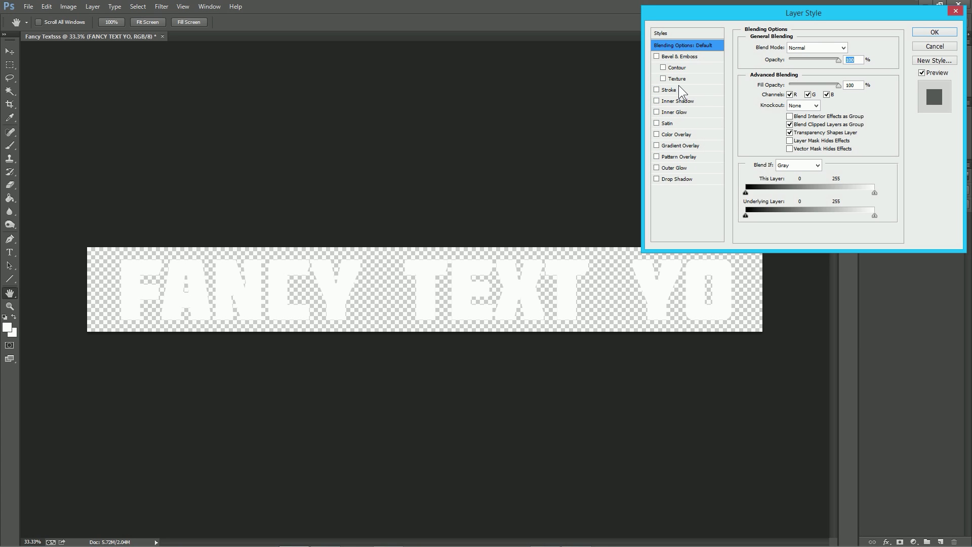
left_click(669, 90)
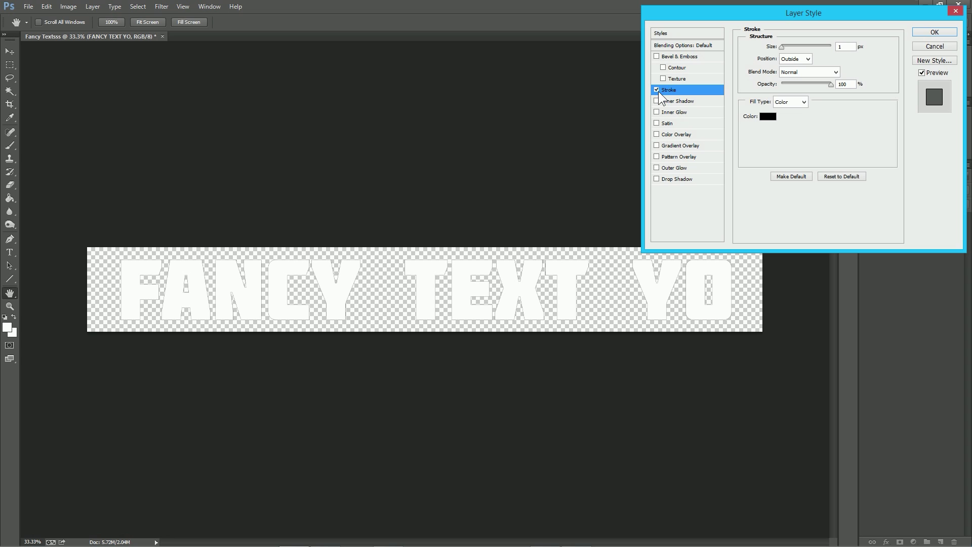
left_click_drag(781, 47, 784, 47)
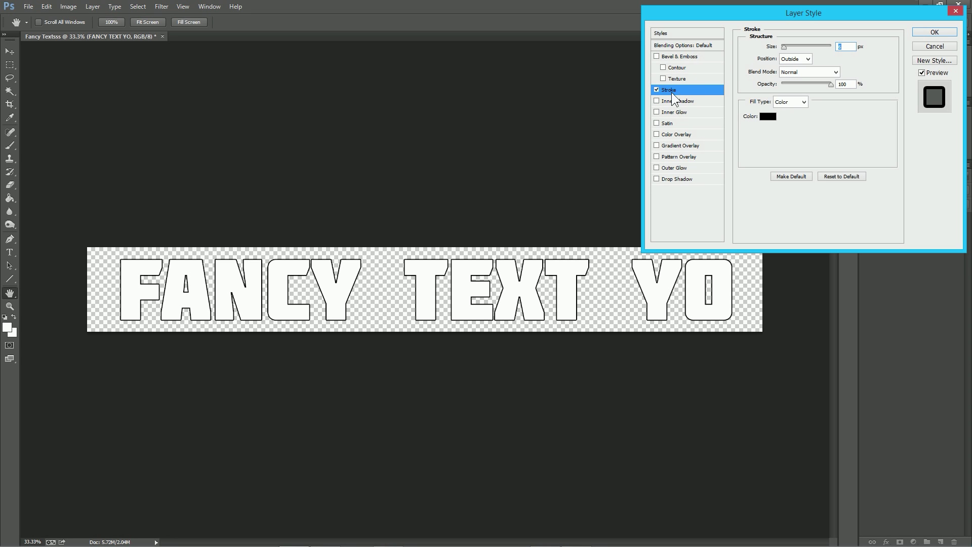
Compare the lettering with and without its stroke, and briefly try the outer glow effect.
left_click(655, 91)
left_click(656, 90)
left_click(671, 167)
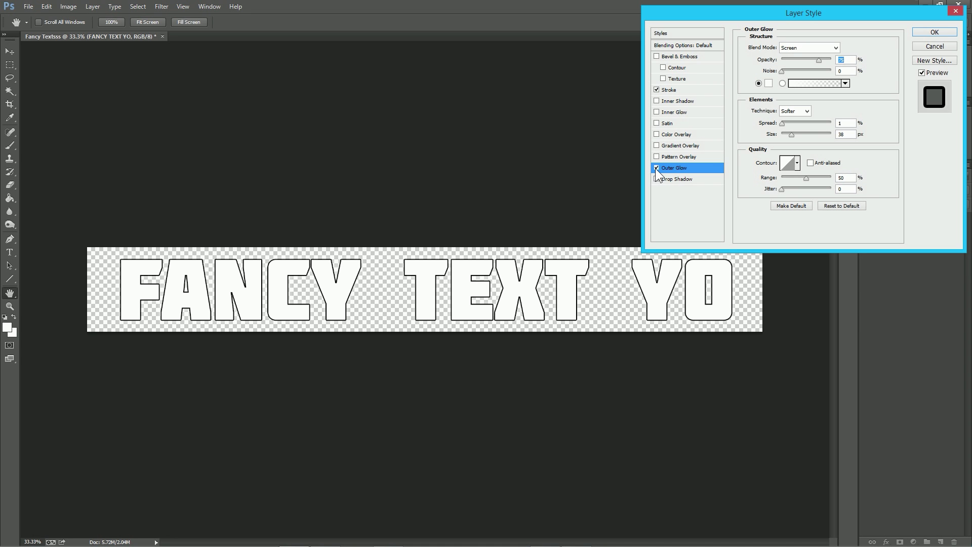
left_click(681, 90)
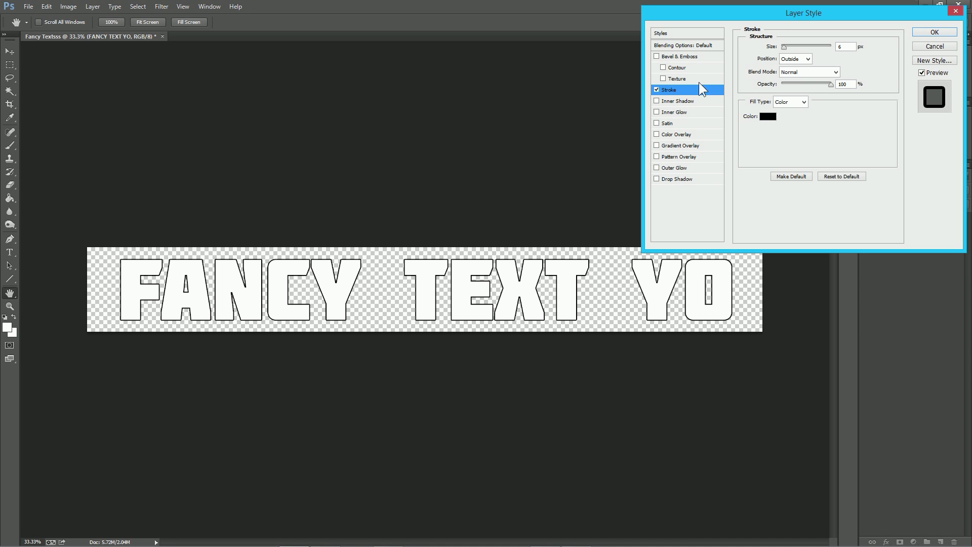
Set the stroke's size to 16 px and its colour to dark grey 3d3d3d.
left_click(786, 46)
left_click_drag(787, 45, 786, 45)
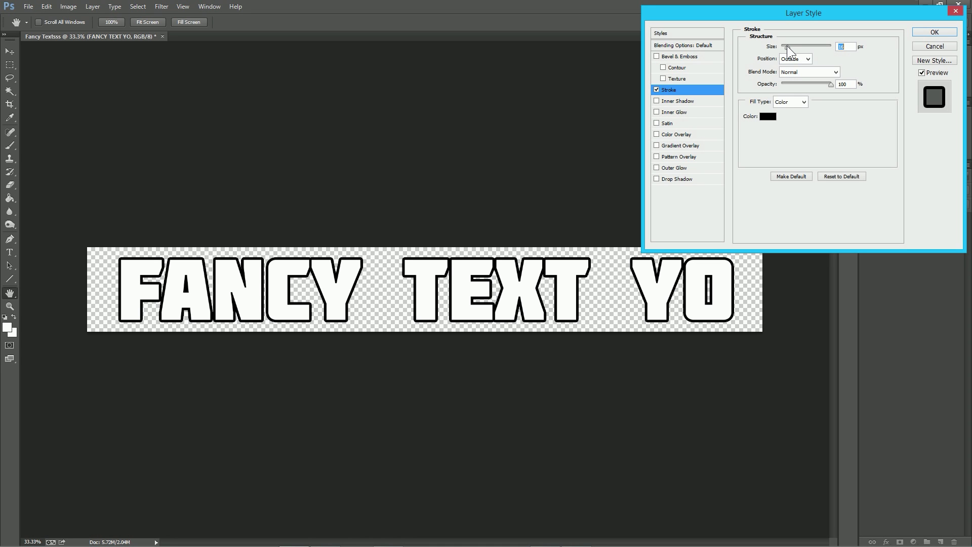
left_click(767, 116)
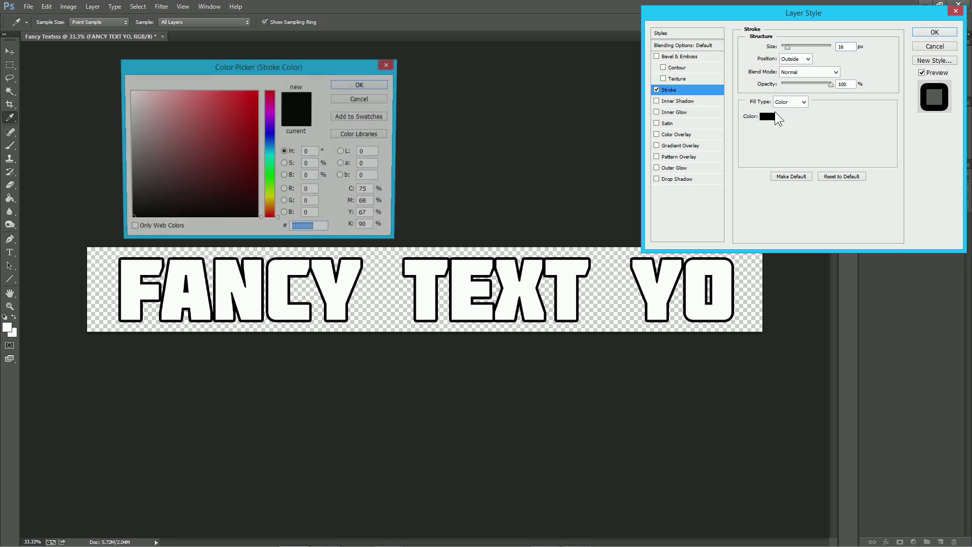
mouse_move(141, 183)
left_mouse_down()
mouse_move(115, 202)
mouse_move(127, 205)
mouse_move(130, 189)
left_mouse_up()
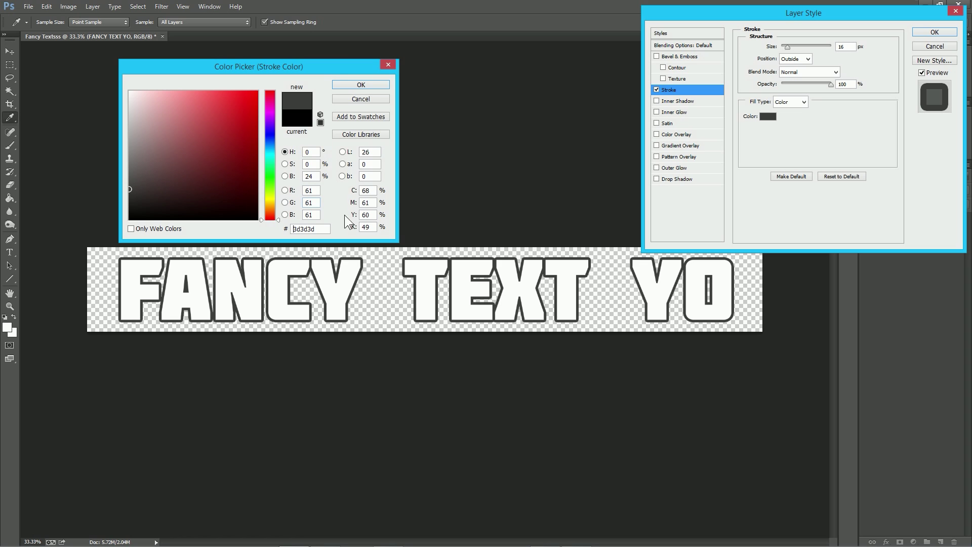
left_click(372, 85)
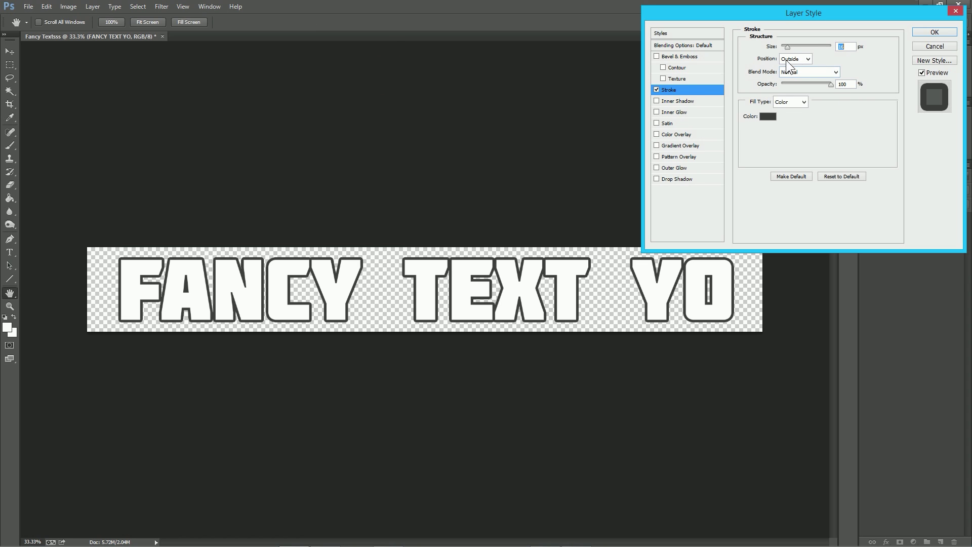
Compare the stroke's Inside, Center and Outside positions on the lettering, returning it to Outside.
left_click(800, 60)
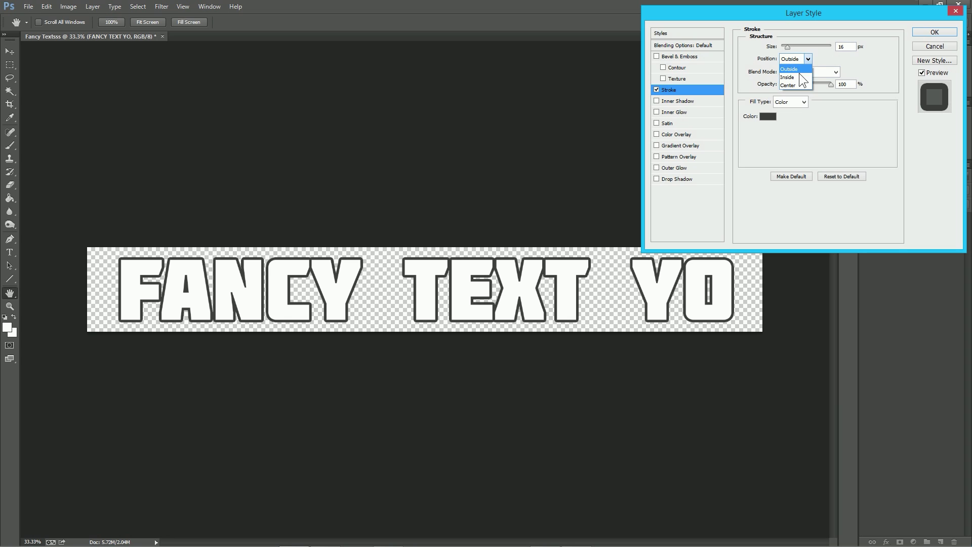
left_click(792, 77)
left_click(795, 59)
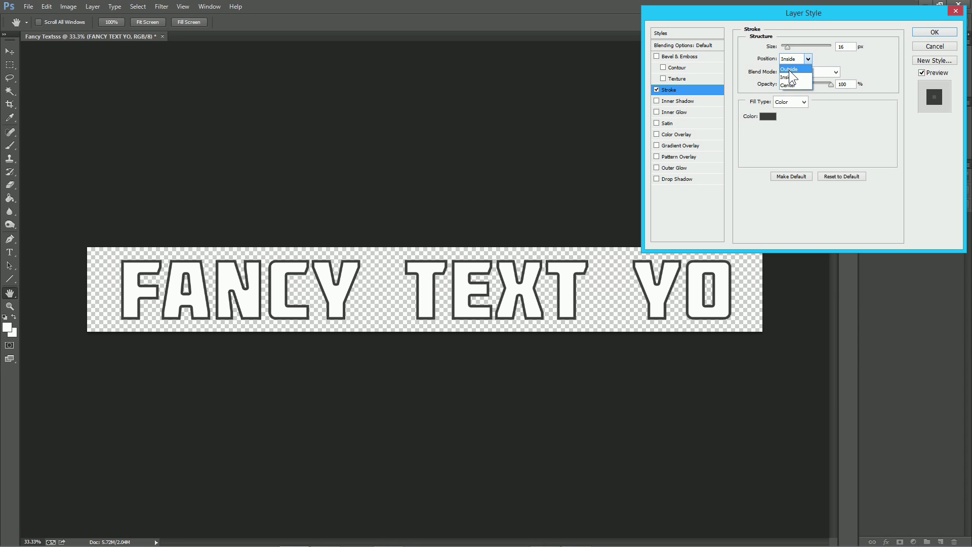
left_click(789, 69)
left_click(791, 59)
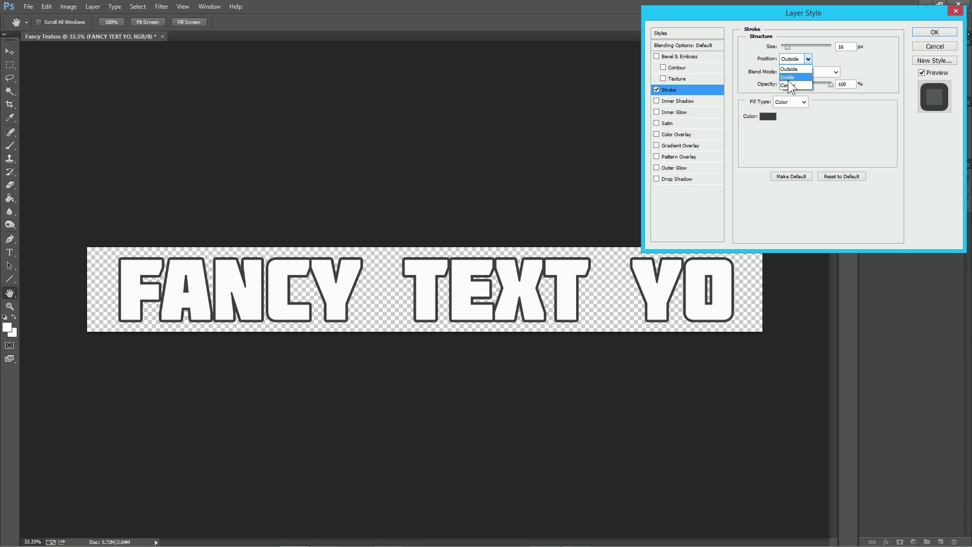
left_click(787, 84)
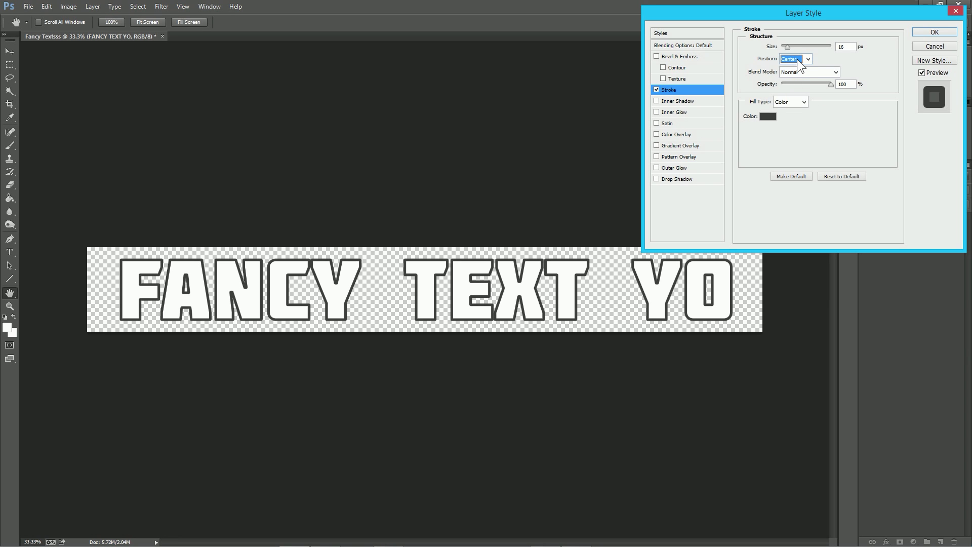
left_click(799, 60)
left_click(789, 70)
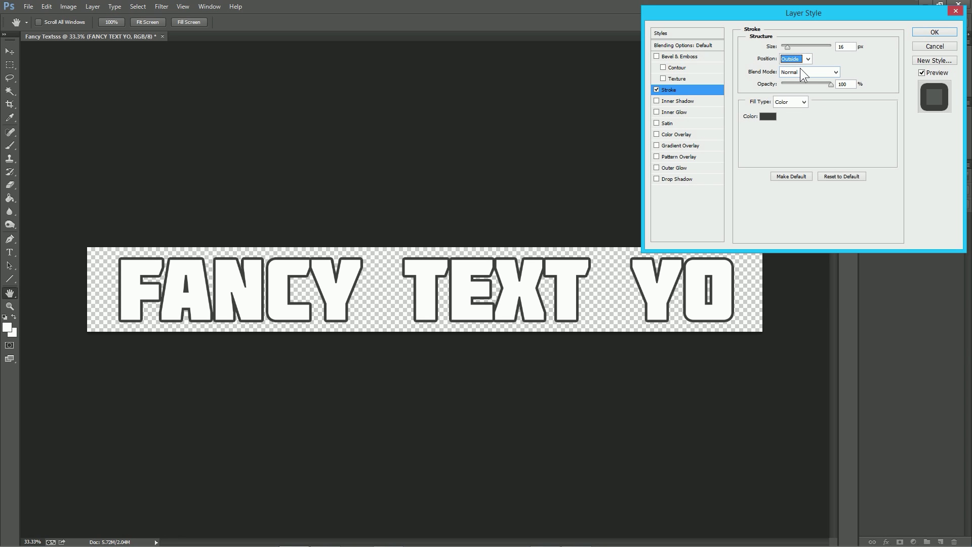
left_click(798, 59)
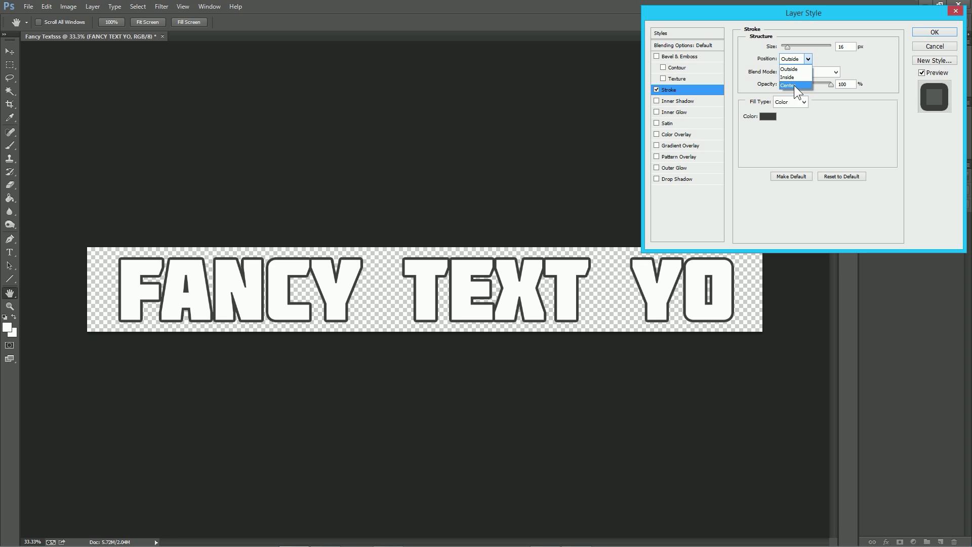
left_click(793, 85)
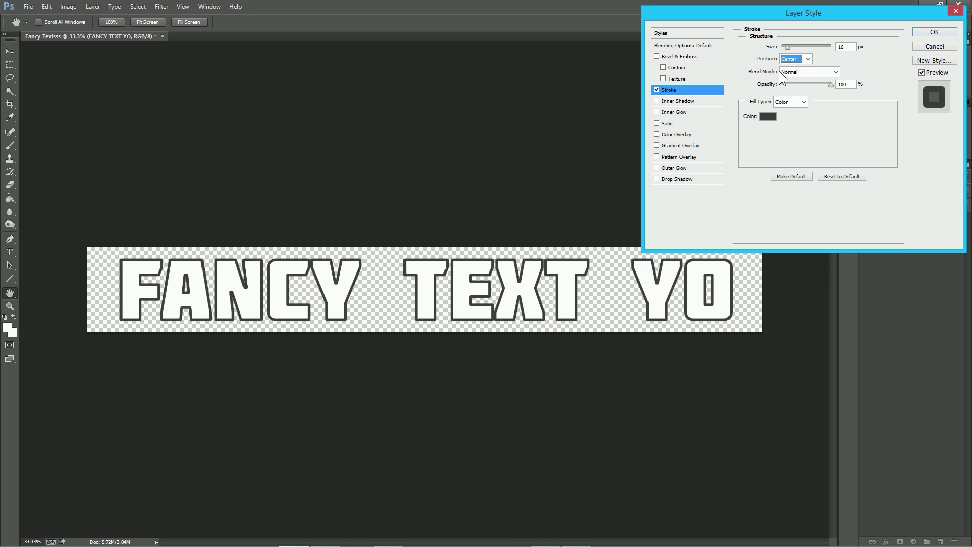
left_click(793, 60)
left_click(787, 68)
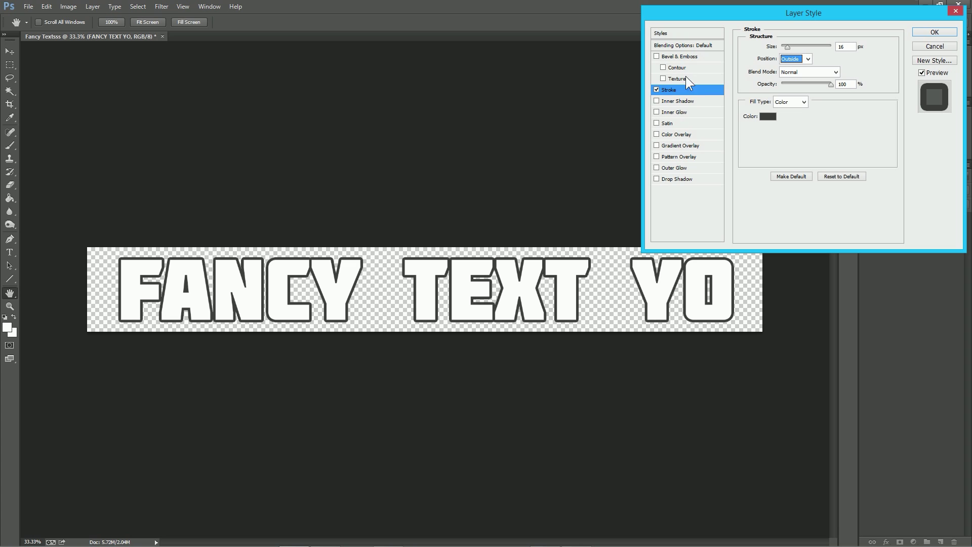
Add a drop shadow to the lettering with 100% opacity, 24% spread and a larger size, and apply the layer style.
left_click(670, 179)
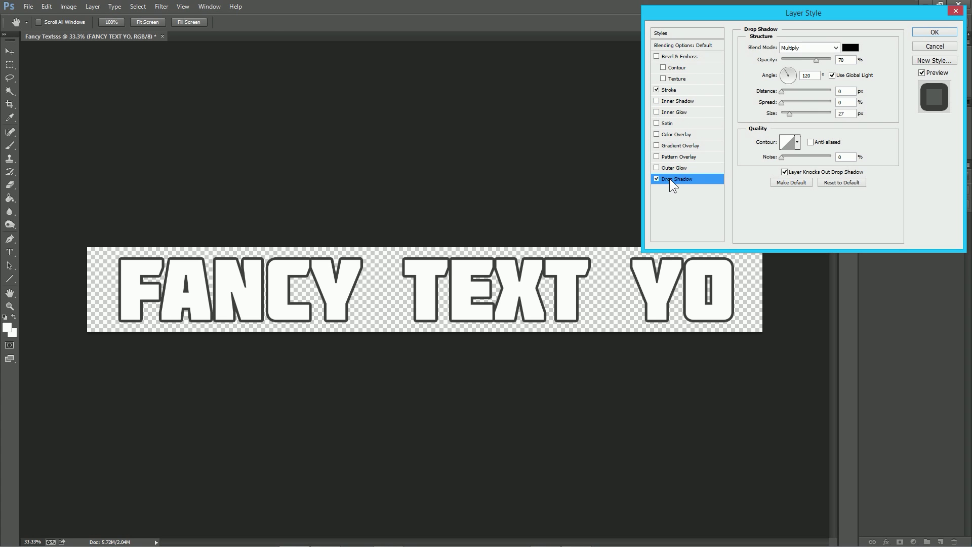
left_click_drag(816, 60, 831, 60)
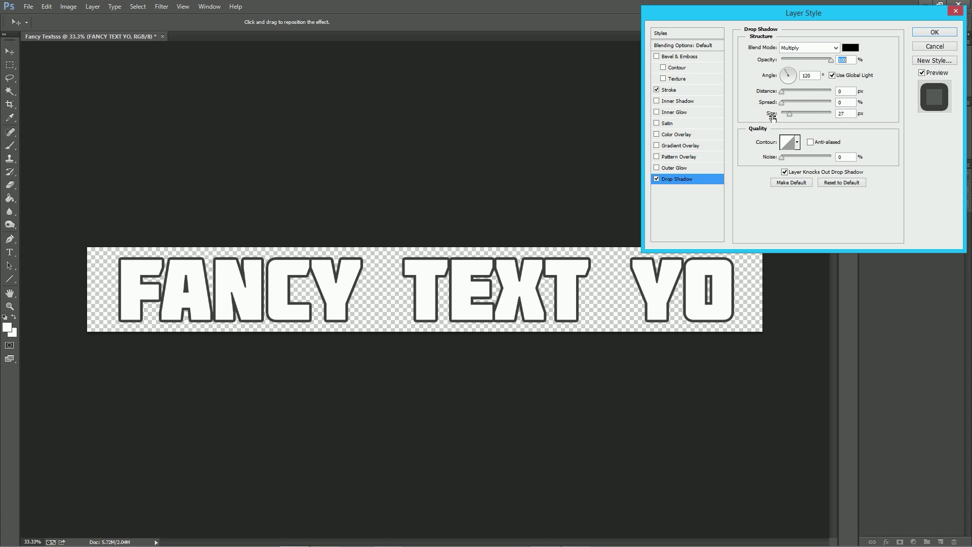
left_click_drag(781, 102, 796, 115)
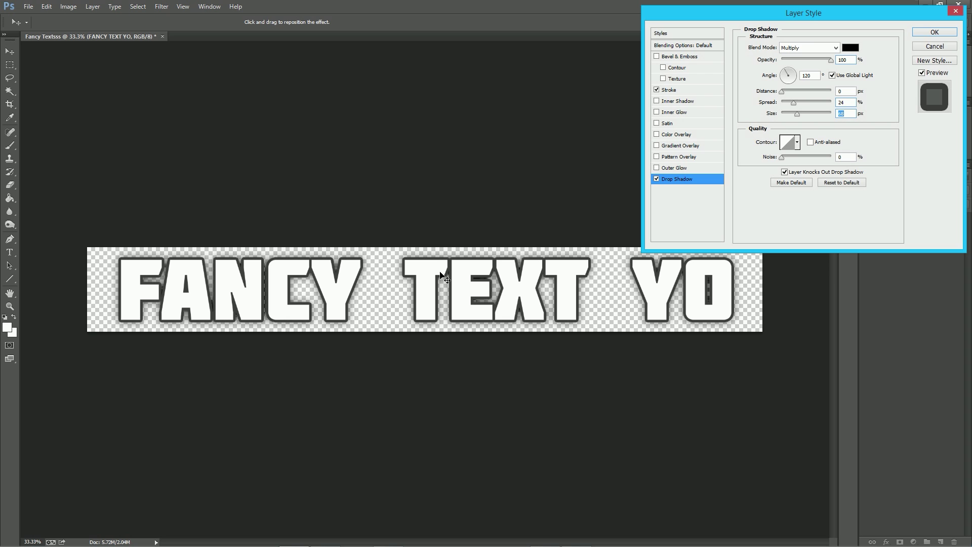
left_click(933, 32)
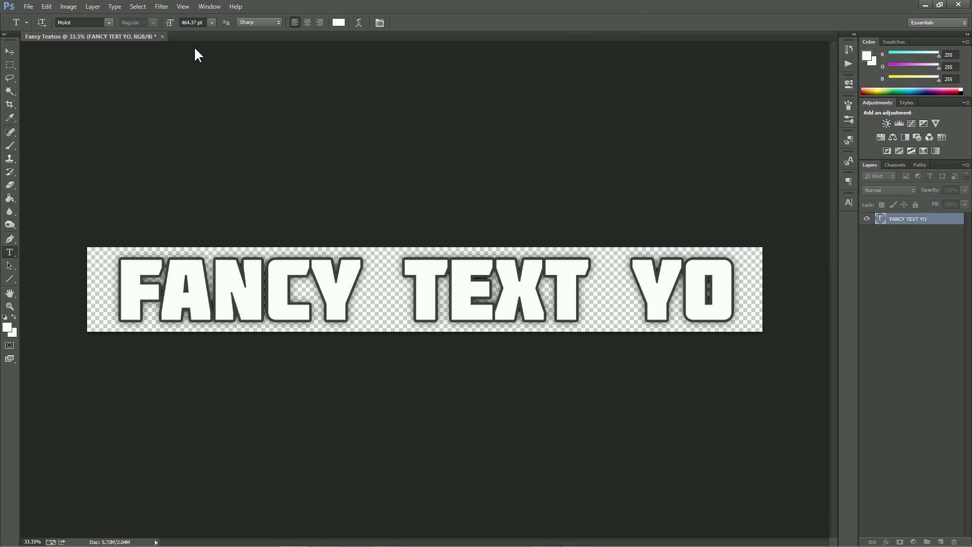
Extend the canvas height by 500 pixels relative to its current size, anchored at the centre.
left_click(60, 6)
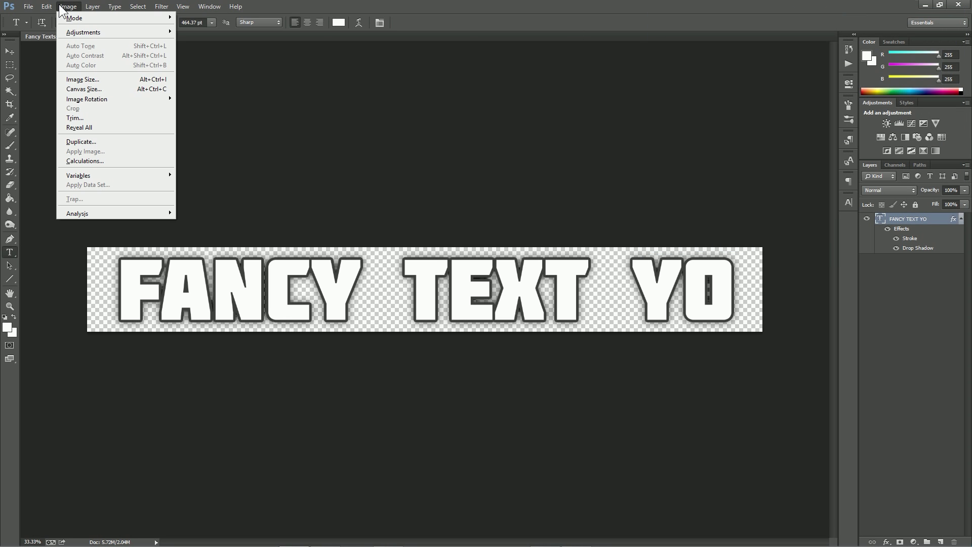
left_click(81, 89)
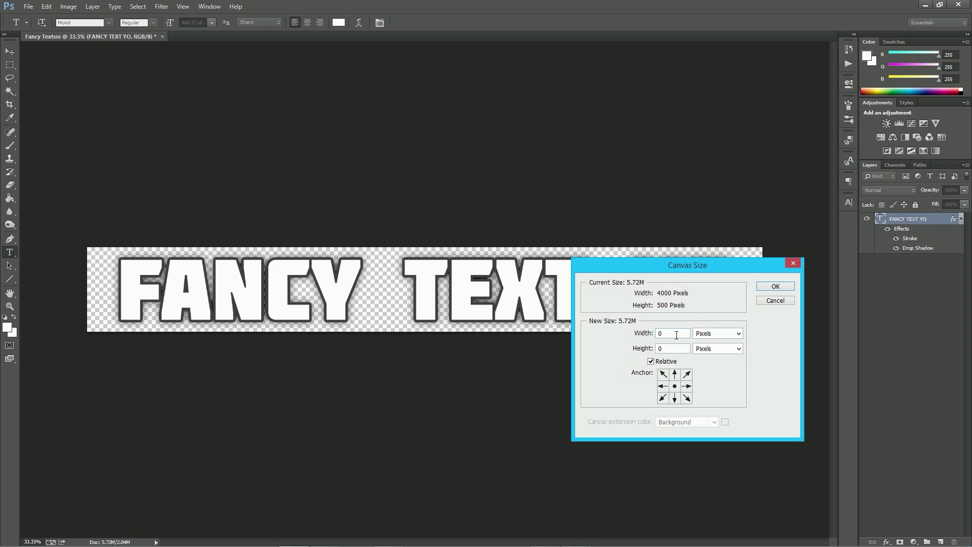
left_click(701, 334)
left_click(669, 365)
left_click(651, 361)
left_click(651, 362)
type("500")
key("Return")
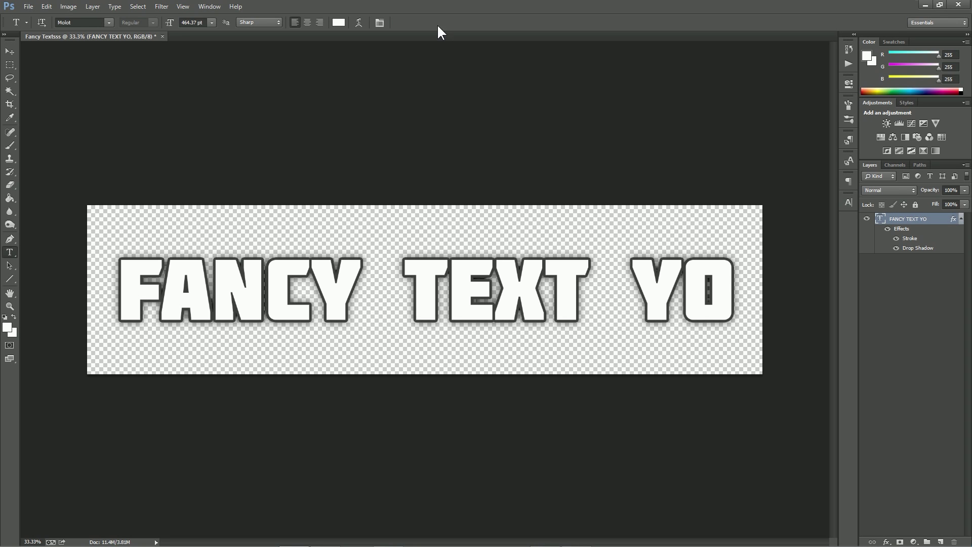
Extend the canvas width by 100 pixels relative to its current size, anchored at the centre.
left_click(60, 6)
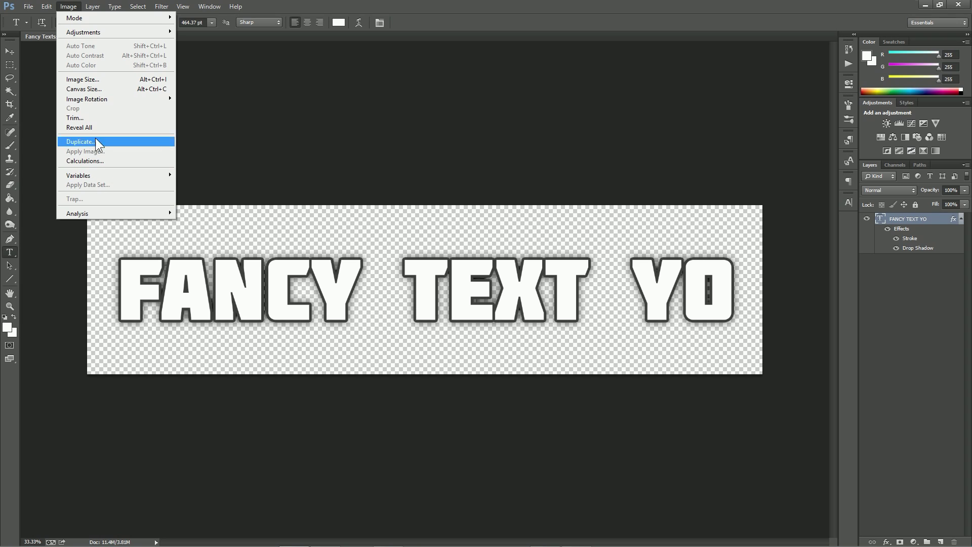
left_click(93, 88)
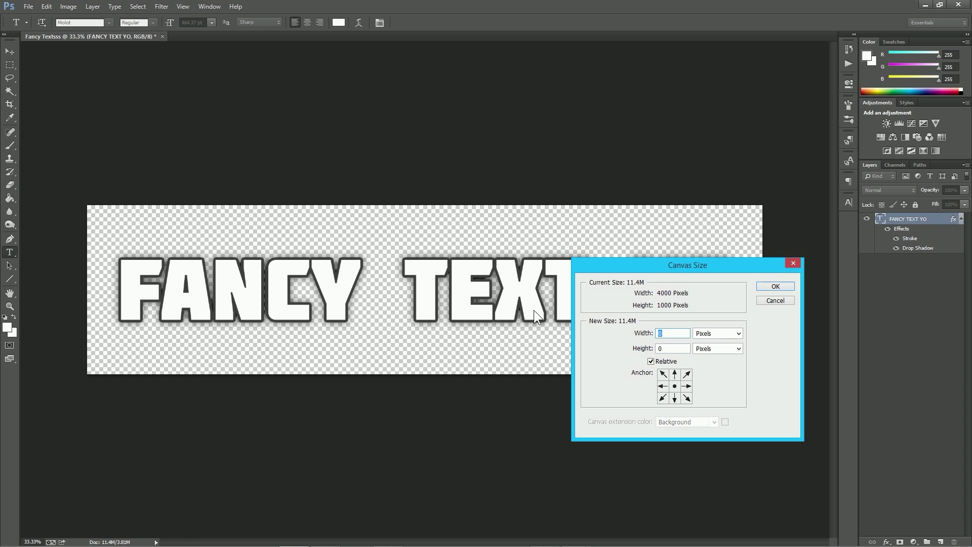
type("100")
key("Return")
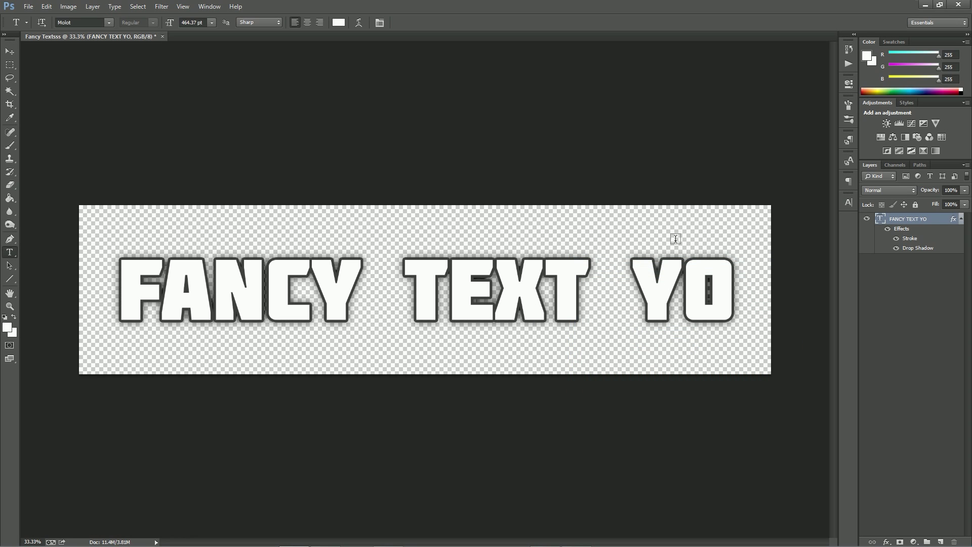
Reopen the lettering's layer style and fine-tune the size of its drop shadow.
right_click(943, 219)
left_click(885, 131)
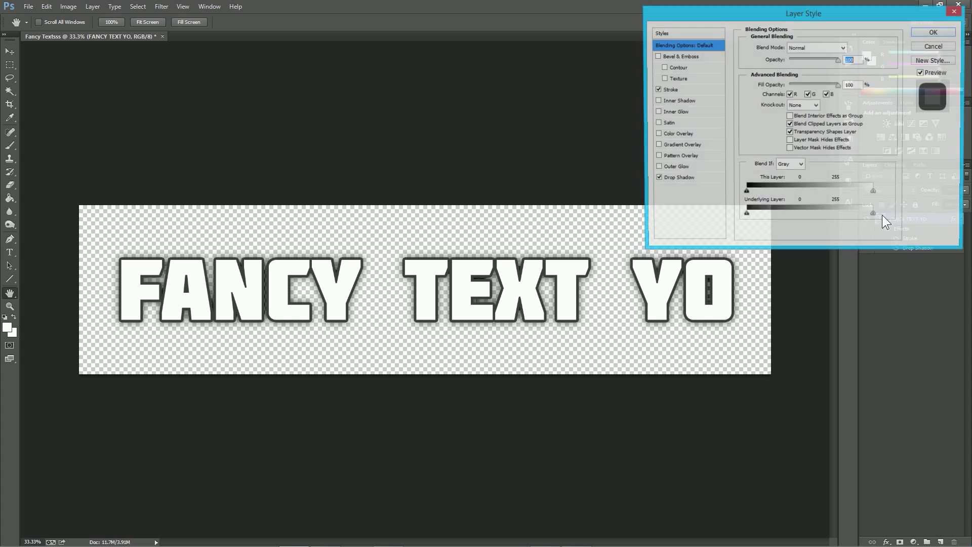
left_click(677, 179)
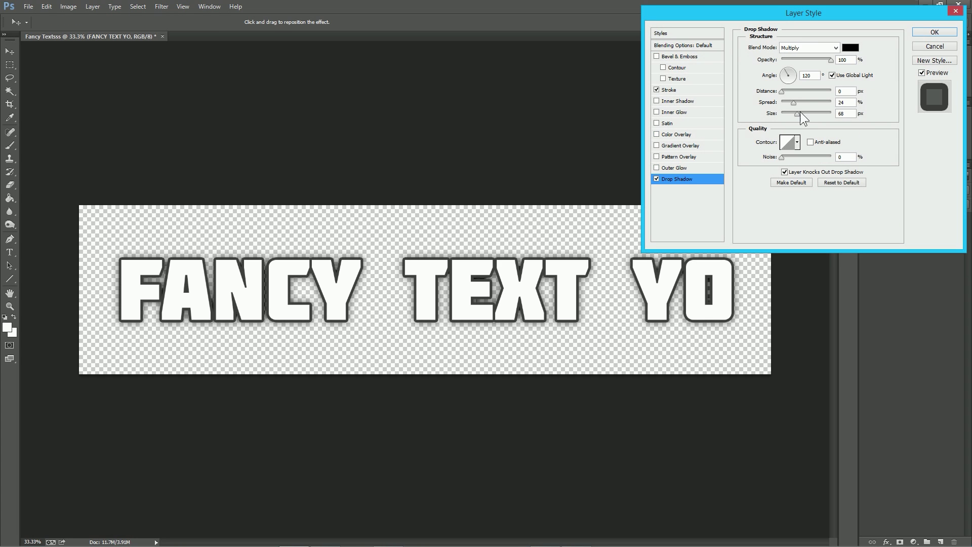
left_click_drag(796, 112, 796, 114)
Add a linear black-to-white gradient overlay with stops at 46% and 47% for a hard split, and shift the split slightly upward on the lettering.
left_click(684, 144)
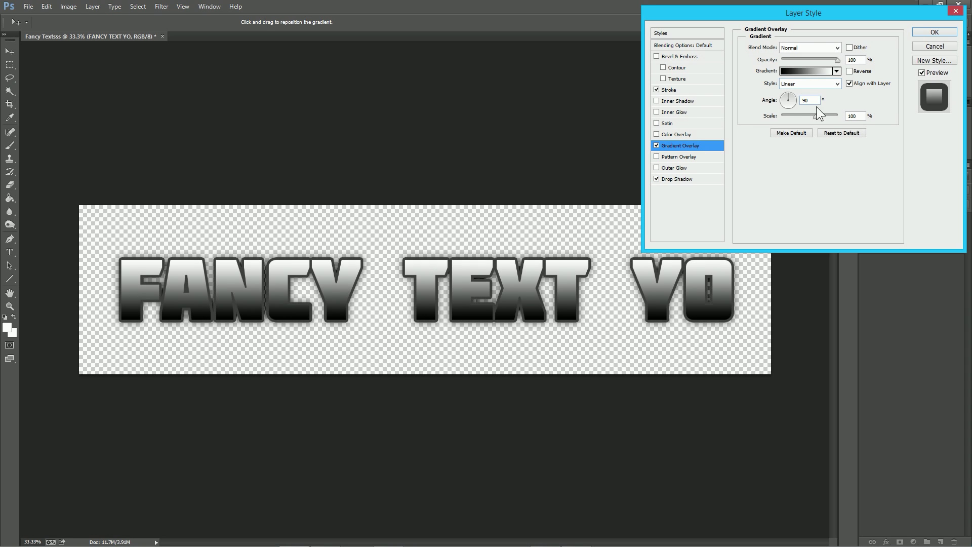
left_click(801, 71)
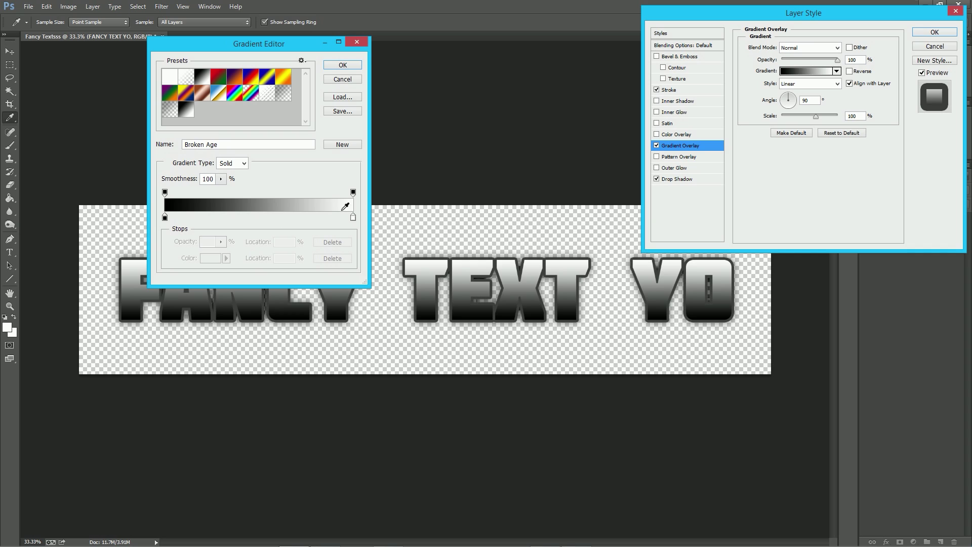
left_click_drag(354, 218, 254, 221)
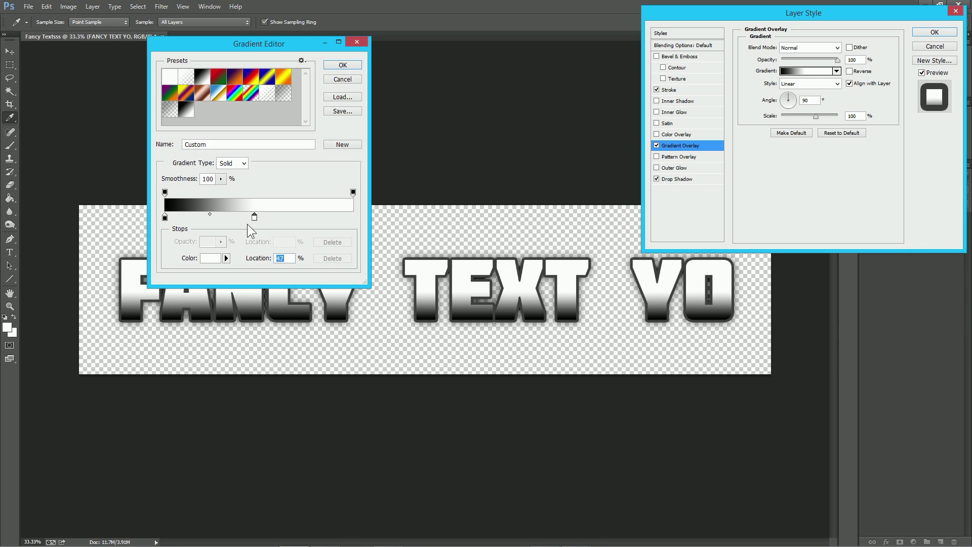
left_click_drag(164, 220, 251, 217)
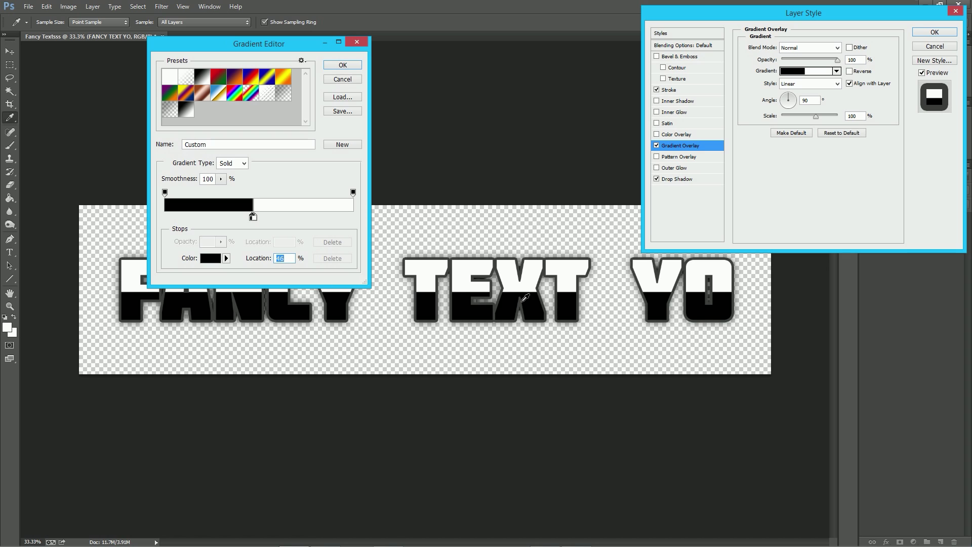
left_click(340, 68)
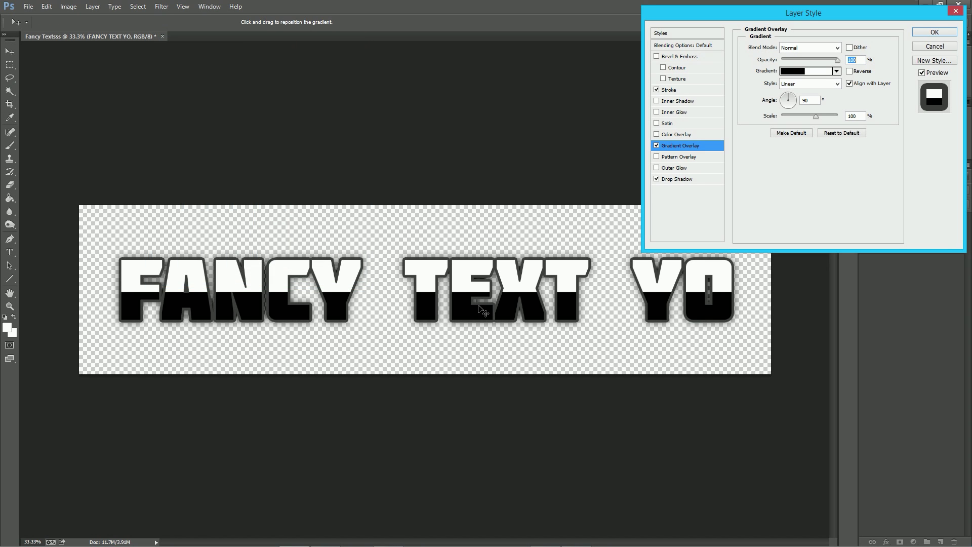
mouse_move(478, 307)
left_mouse_down()
mouse_move(479, 296)
mouse_move(476, 314)
mouse_move(473, 305)
left_mouse_up()
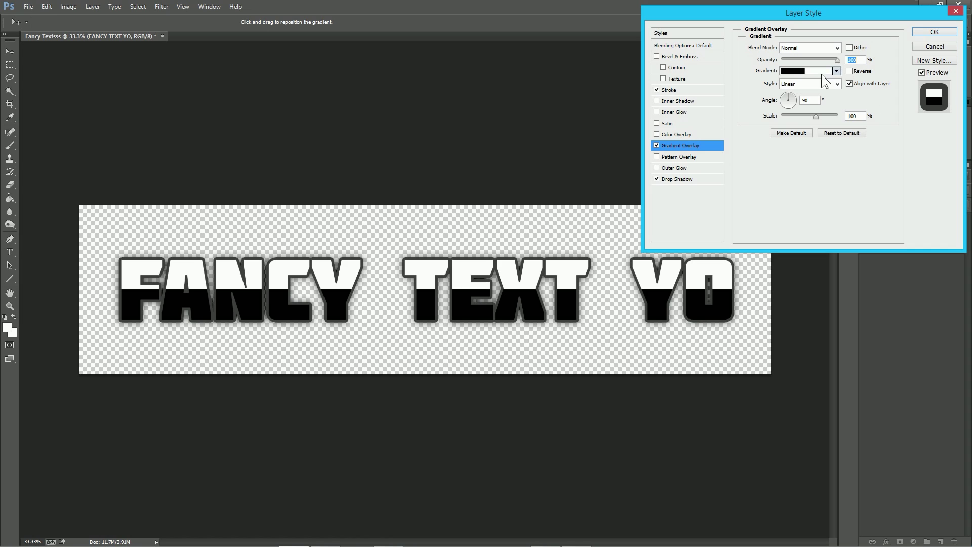
Lower the gradient overlay's opacity to about 50% so the lower half of the lettering turns mid-grey.
left_click_drag(839, 59, 804, 60)
left_click_drag(801, 73, 797, 70)
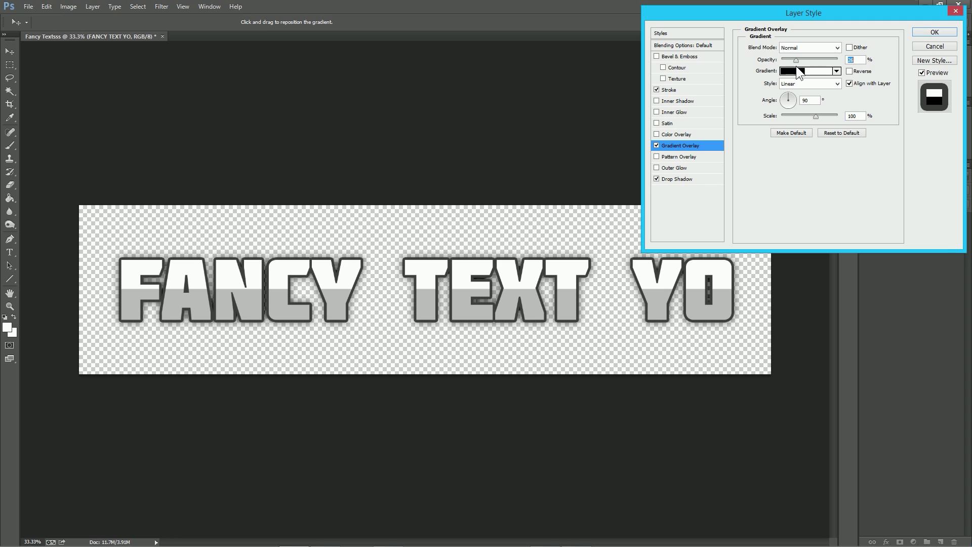
left_click_drag(798, 73, 809, 67)
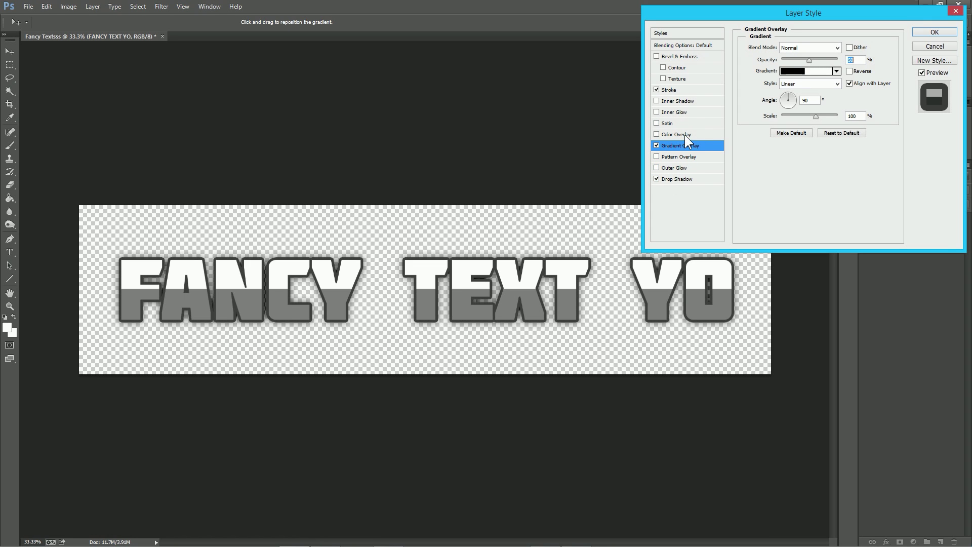
Add a white inner glow to the lettering with 98% opacity and a size of 117 px.
left_click(680, 112)
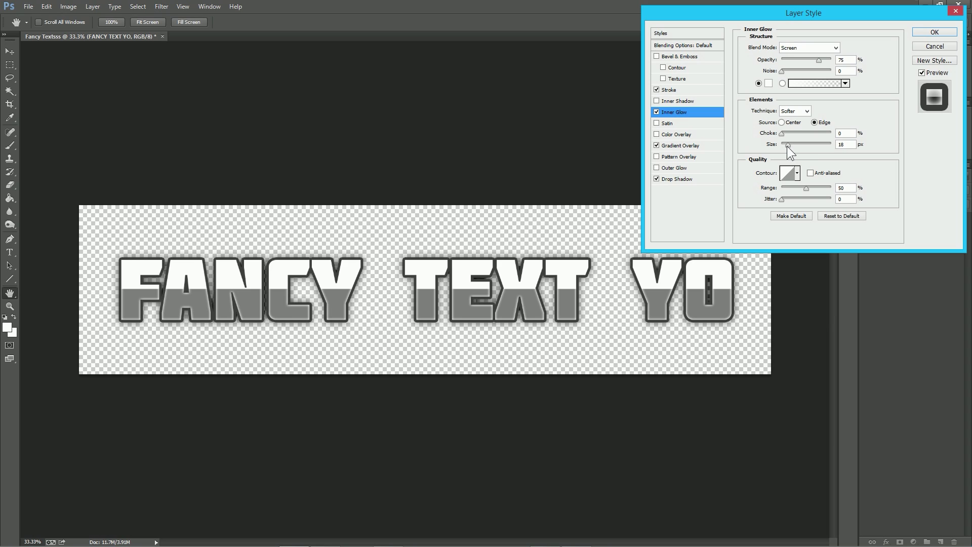
left_click_drag(787, 145, 809, 144)
left_click_drag(818, 60, 829, 61)
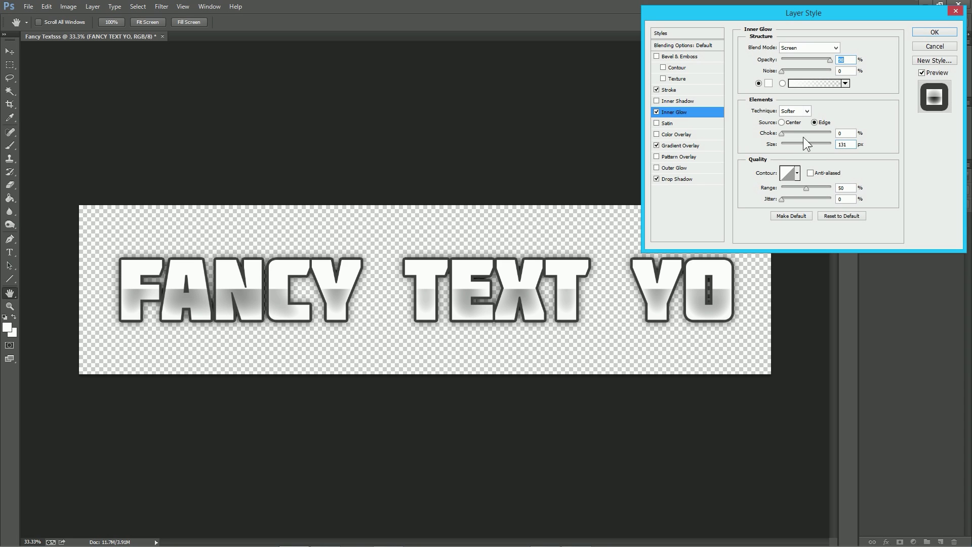
left_click_drag(805, 143, 809, 143)
left_click_drag(809, 144, 806, 145)
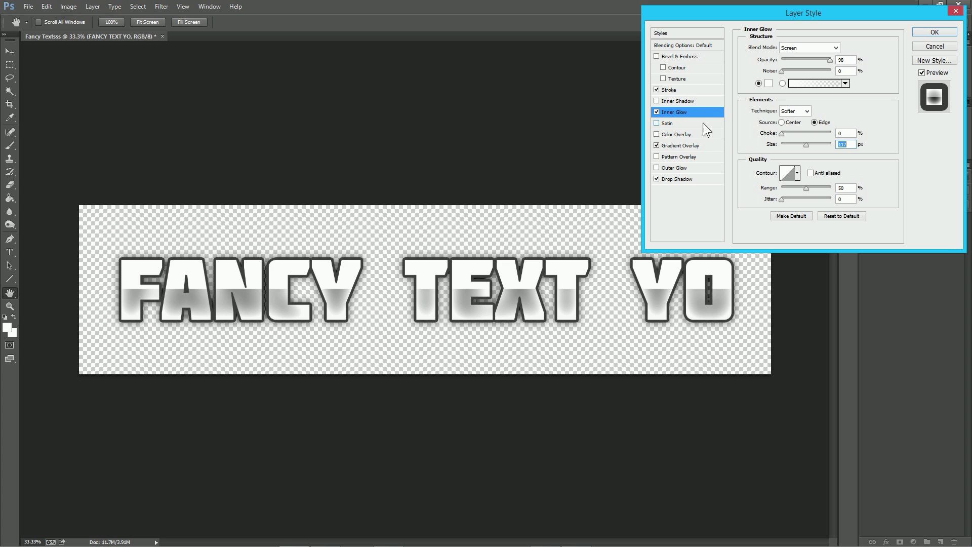
Try an inner shadow on the lettering with 27 px size and 31 px distance, and switch it off again.
left_click(686, 100)
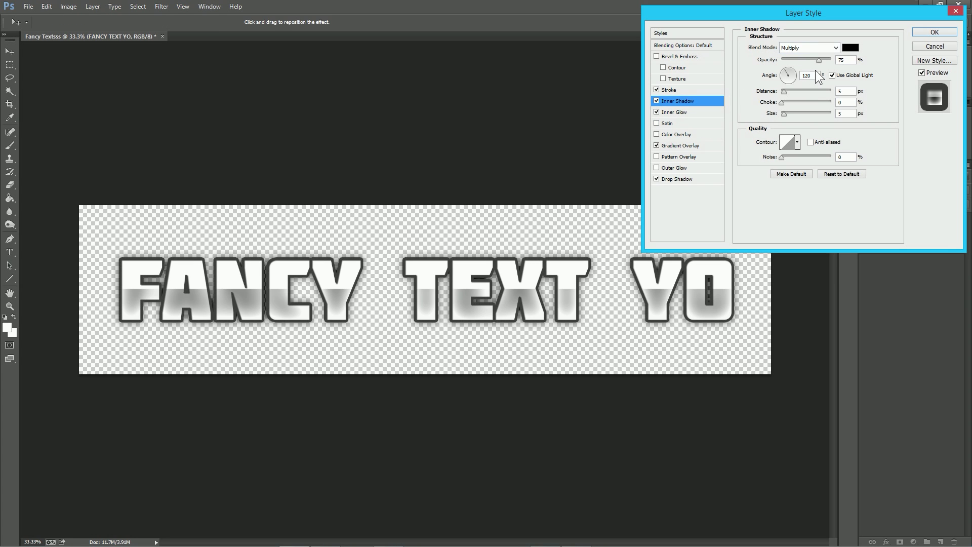
left_click_drag(784, 113, 790, 115)
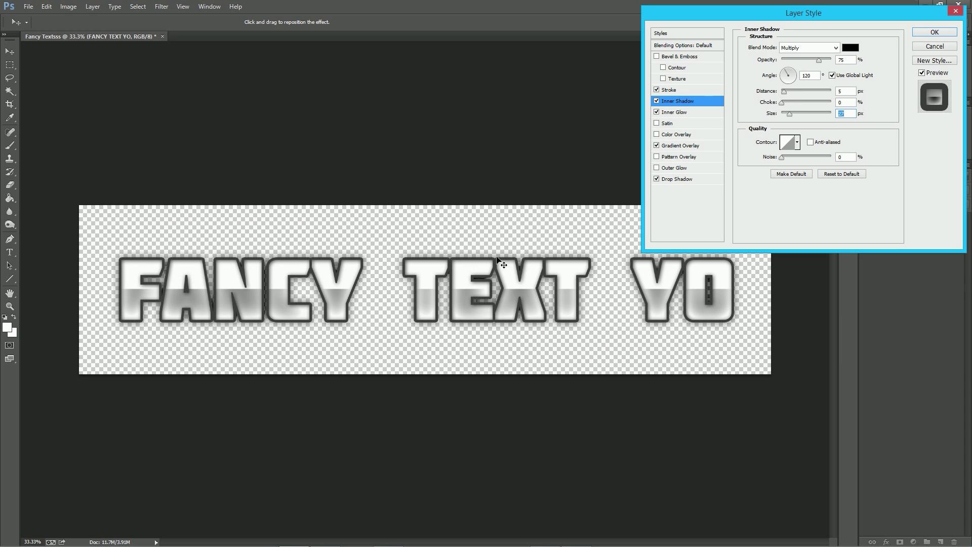
mouse_move(474, 300)
left_mouse_down()
mouse_move(451, 304)
mouse_move(480, 304)
left_mouse_up()
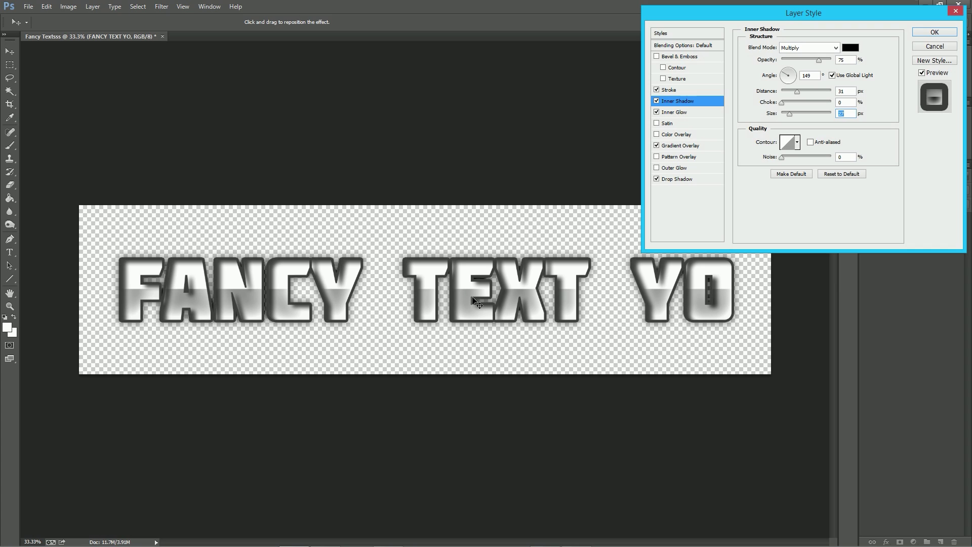
left_click(657, 101)
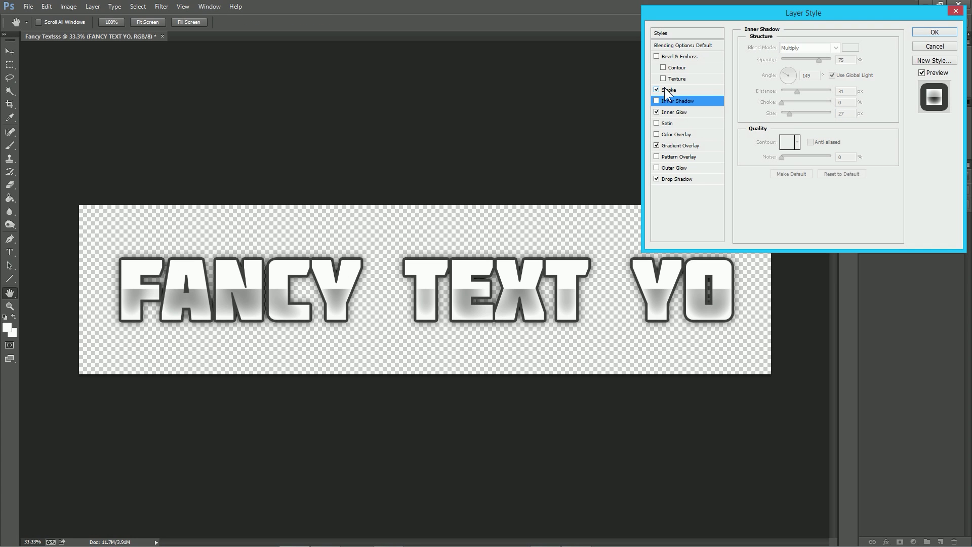
Try a textured bevel and a smooth inner bevel with 32% depth, 16 px size and 16 px soften, and disable Bevel & Emboss.
left_click(663, 79)
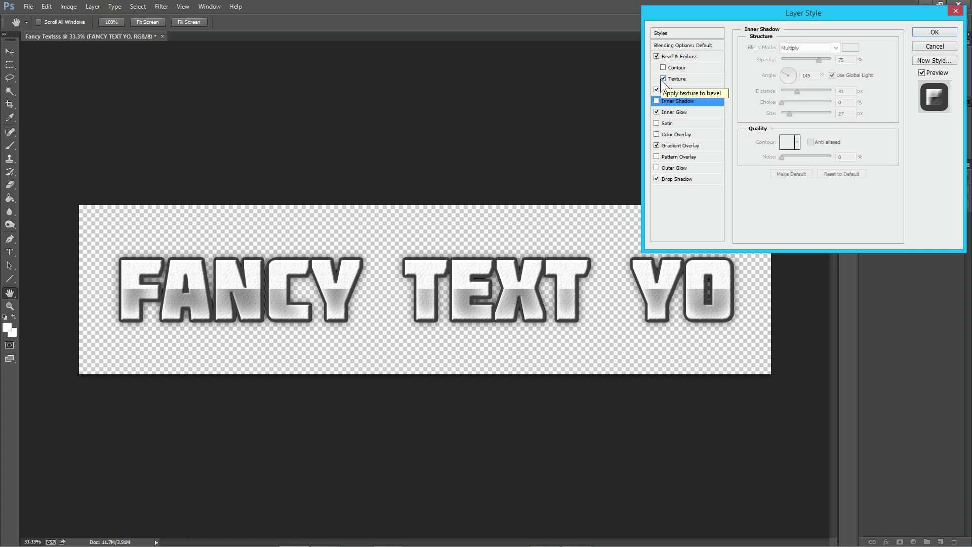
left_click(660, 79)
left_click(674, 55)
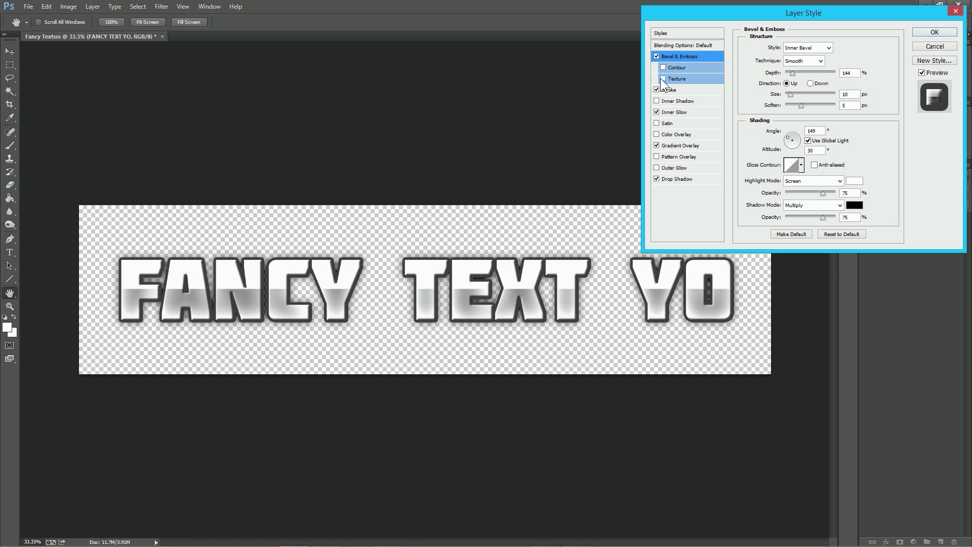
mouse_move(798, 73)
left_mouse_down()
mouse_move(767, 76)
mouse_move(811, 106)
mouse_move(791, 96)
mouse_move(787, 73)
left_mouse_up()
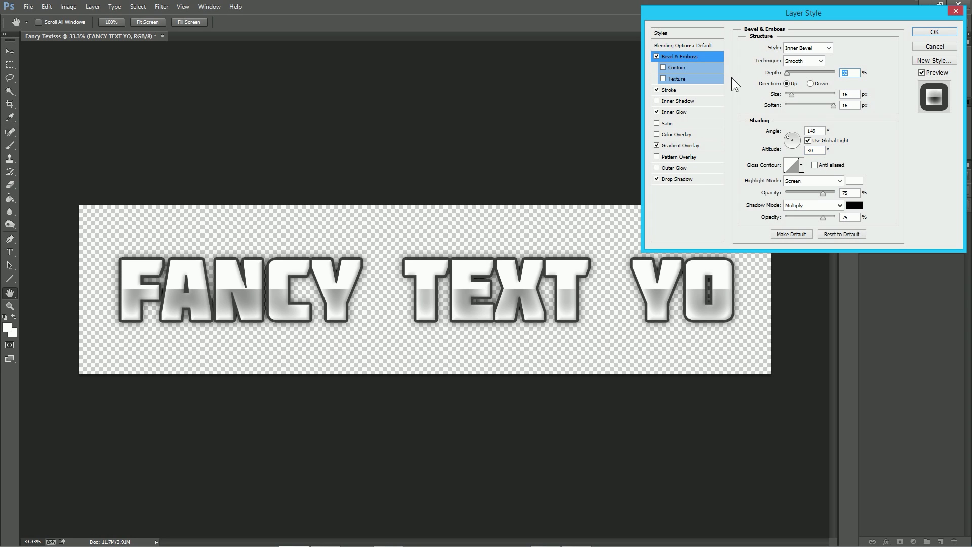
left_click(656, 56)
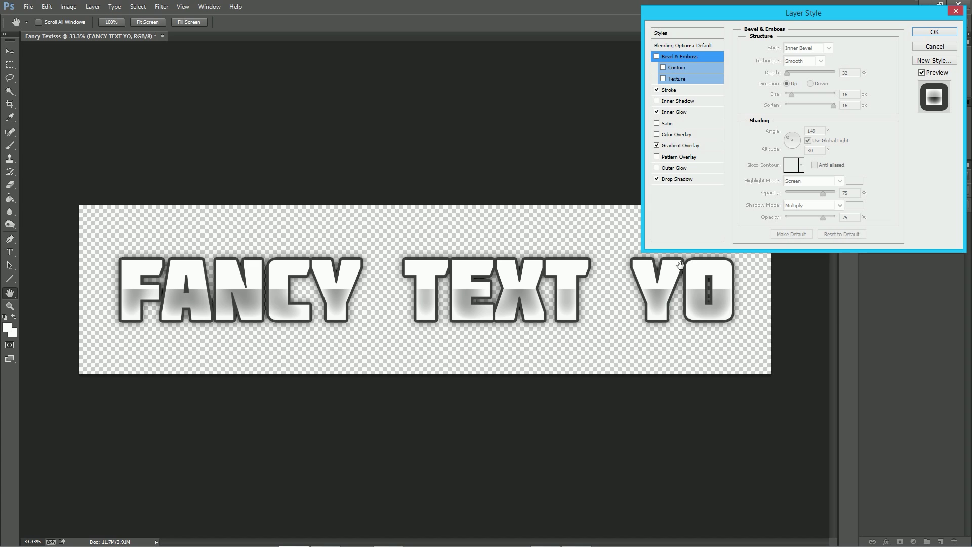
Darken the lettering's stroke colour to 292929 and apply the layer style.
left_click(682, 90)
left_click(767, 117)
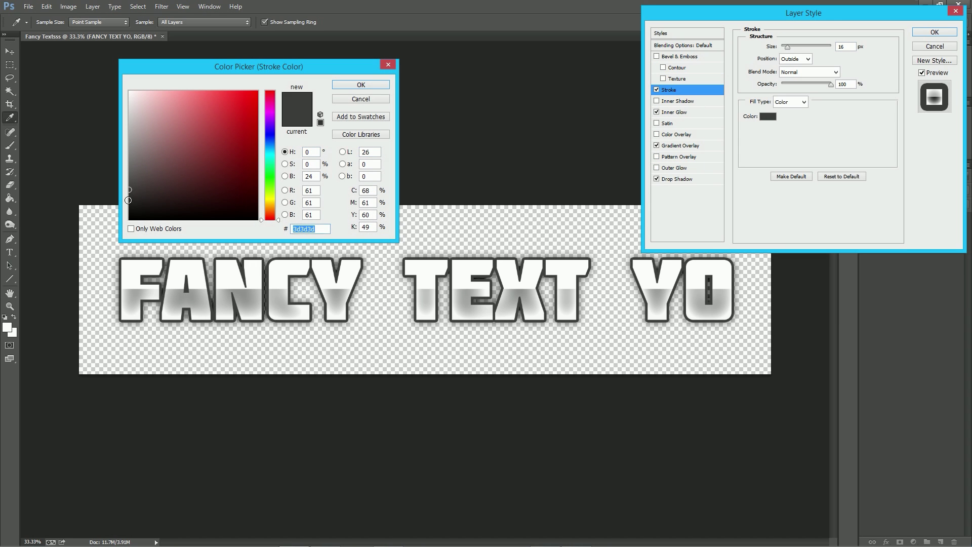
left_click(128, 200)
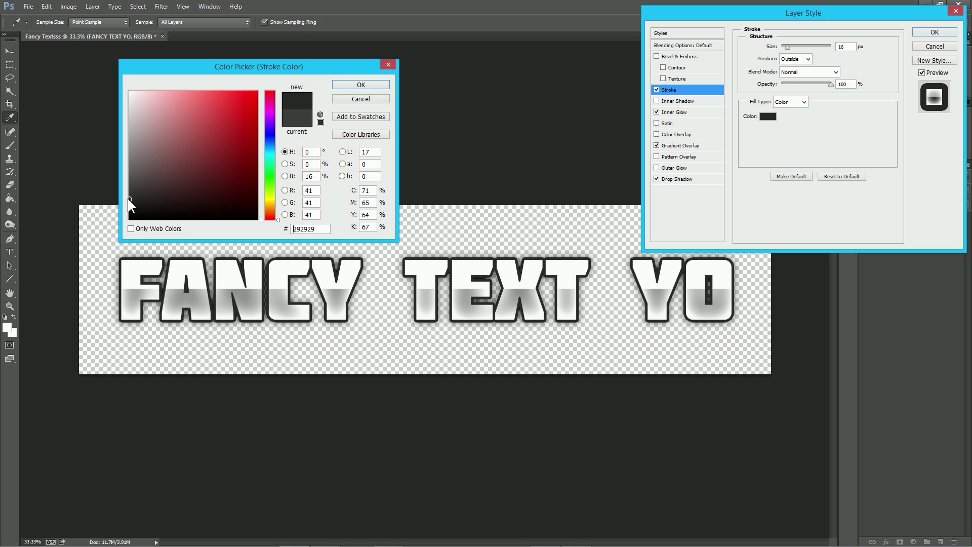
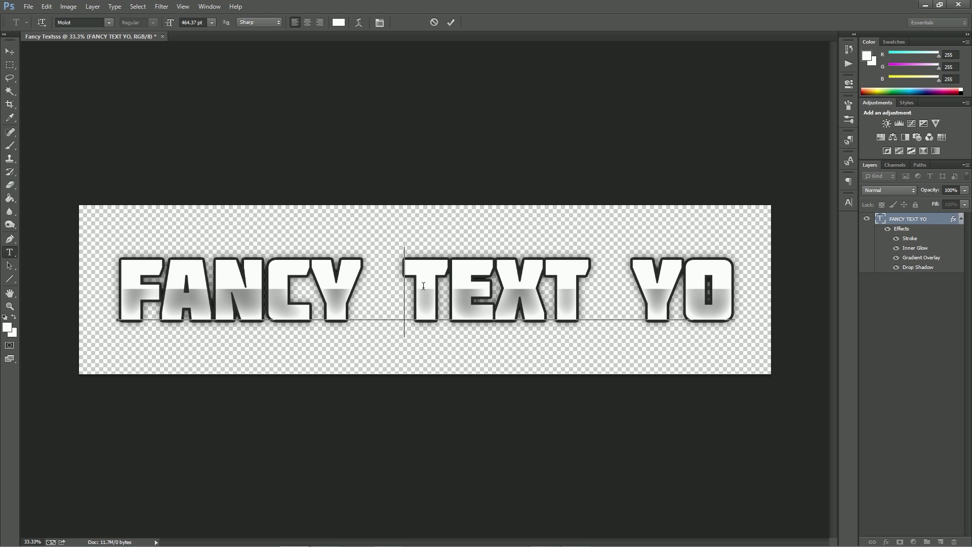
Recolour only the word TEXT in light blue 009cff, trying red and darker blue first, and commit the text edit.
left_click(337, 24)
type("ff0000")
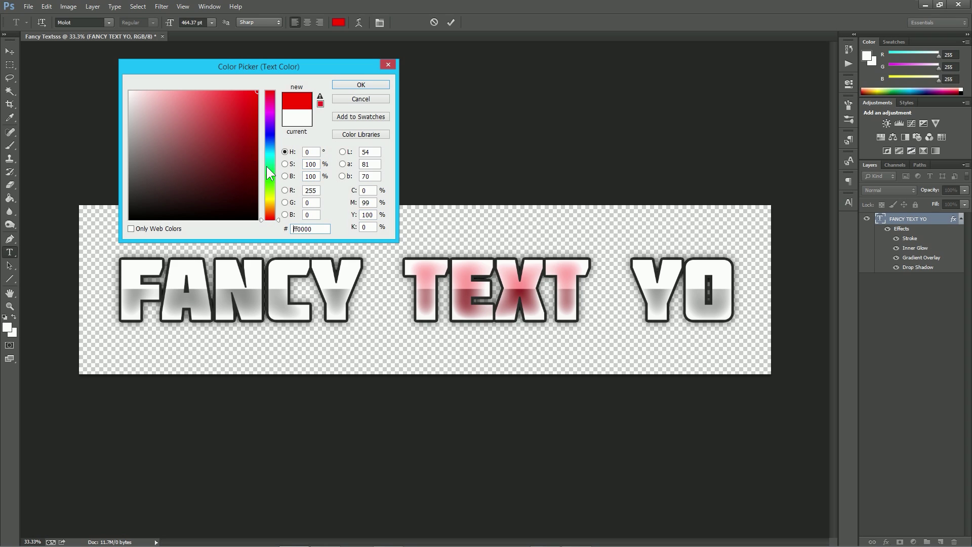
left_click(273, 138)
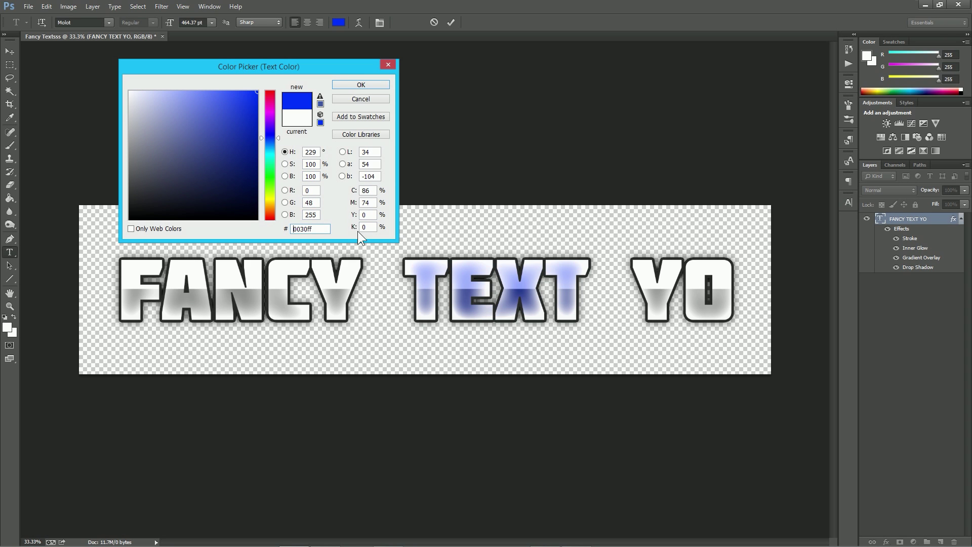
left_click_drag(276, 158, 265, 147)
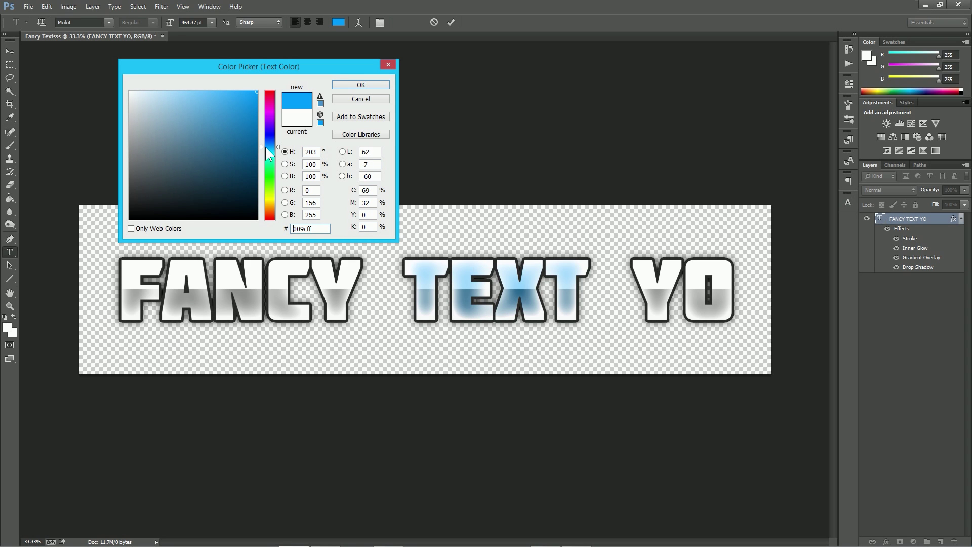
left_click(360, 84)
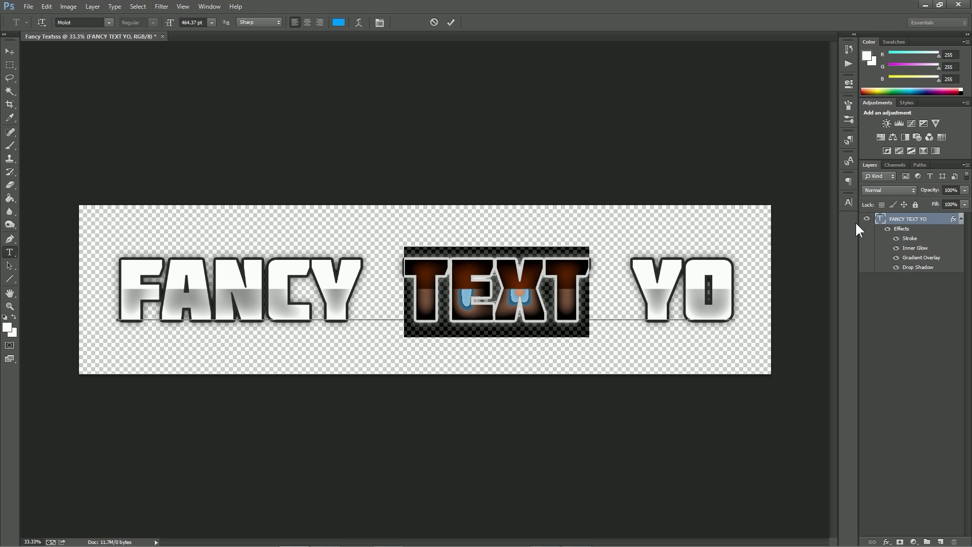
left_click(937, 220)
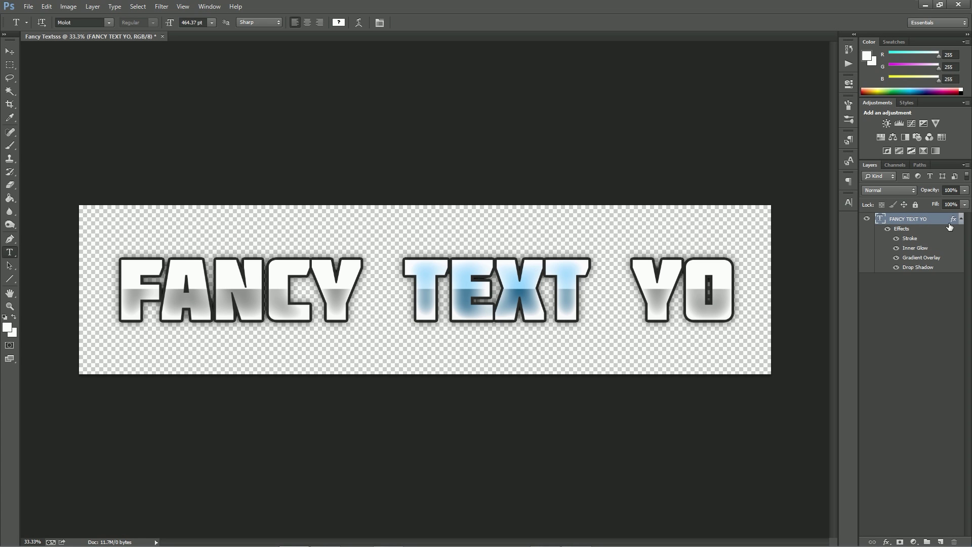
Reopen the lettering's layer style and reduce the inner glow's size so the fill colours show more strongly.
right_click(946, 221)
left_click(876, 132)
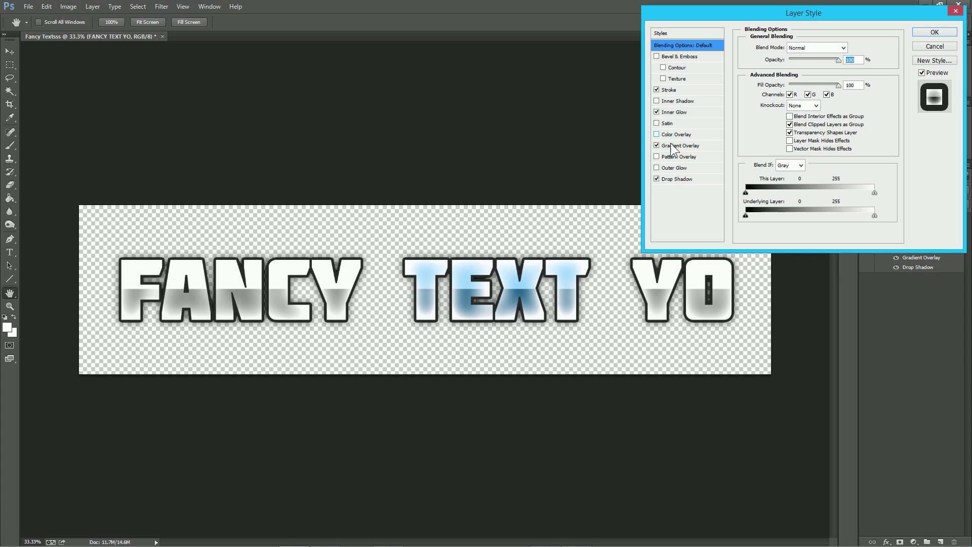
left_click(673, 113)
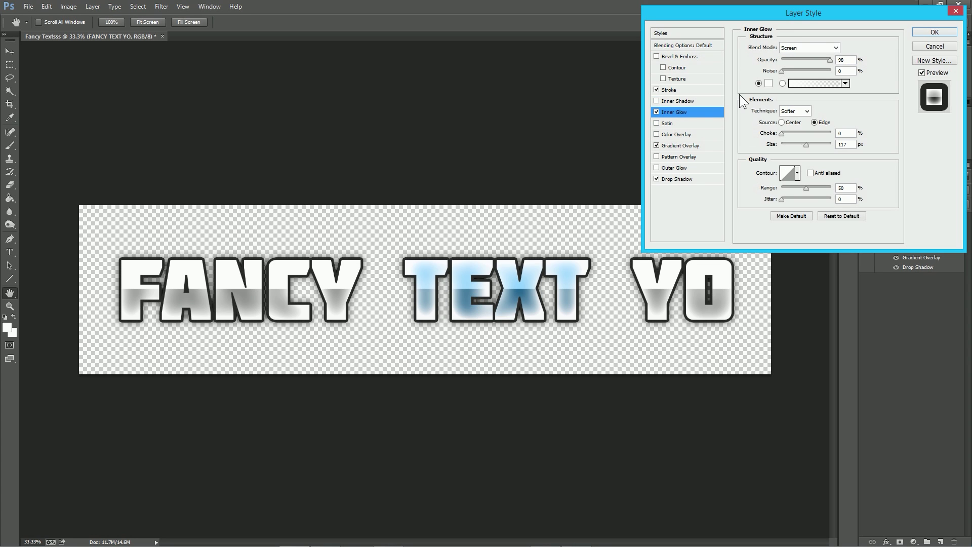
left_click(691, 112)
mouse_move(787, 133)
left_mouse_down()
mouse_move(797, 134)
mouse_move(762, 135)
mouse_move(792, 146)
left_mouse_up()
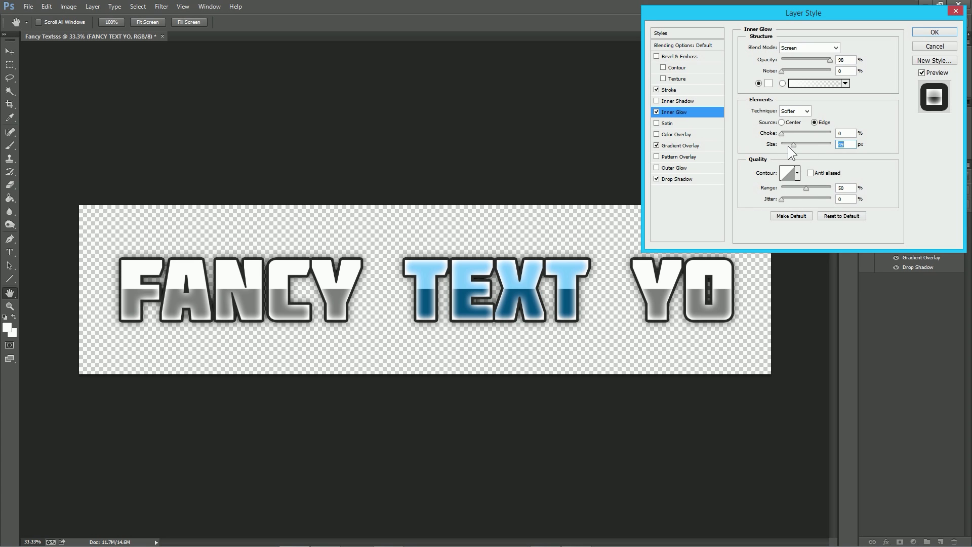
Enlarge the inner glow to 103 px and compare its blend modes, including Linear Dodge, Soft Light and Luminosity, settling on Overlay.
left_click_drag(793, 145, 802, 145)
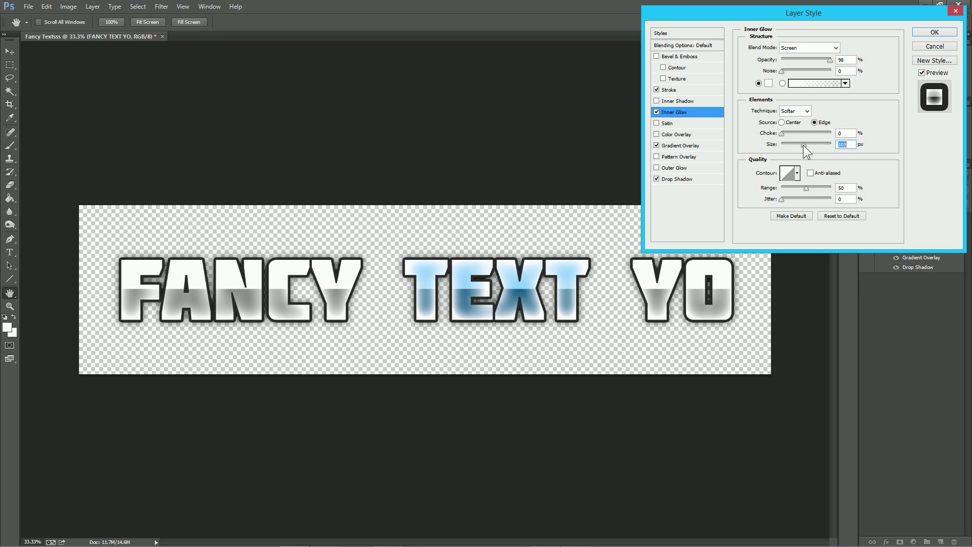
left_click(797, 44)
scroll(798, 43, "down", 1)
scroll(798, 44, "down", 3)
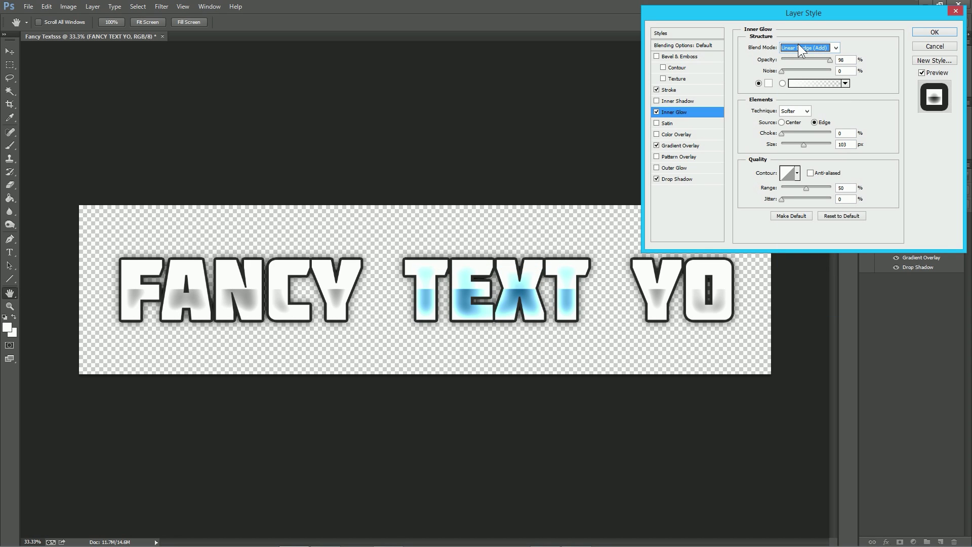
scroll(798, 44, "down", 4)
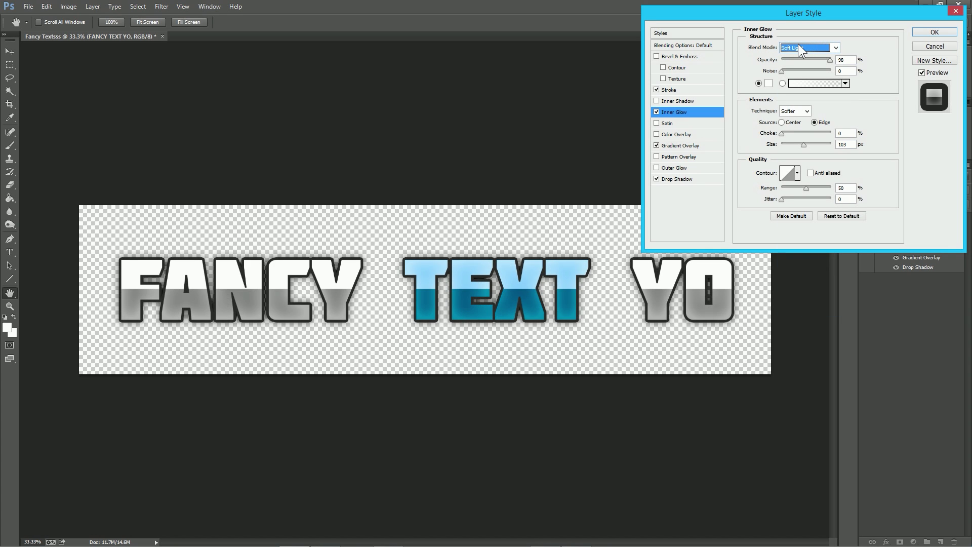
scroll(797, 44, "down", 3)
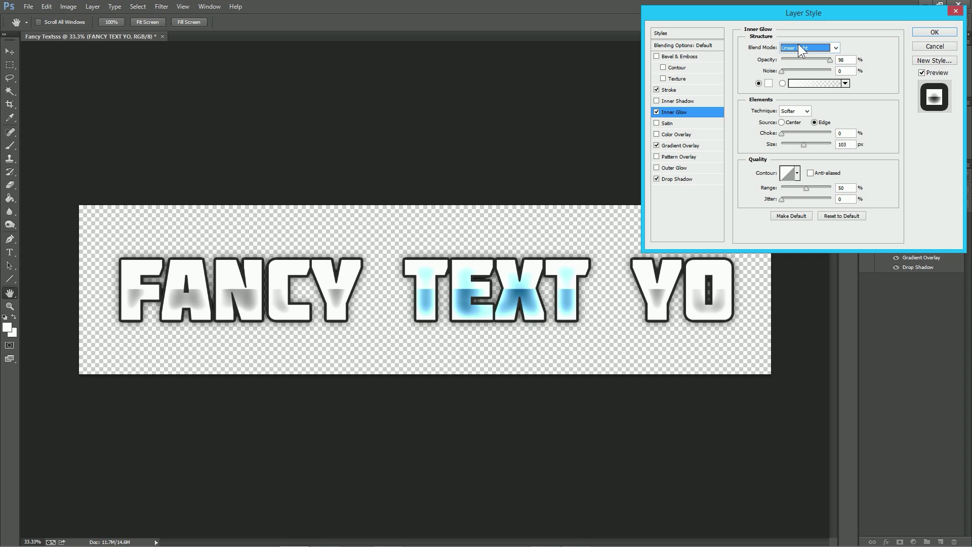
scroll(798, 44, "down", 4)
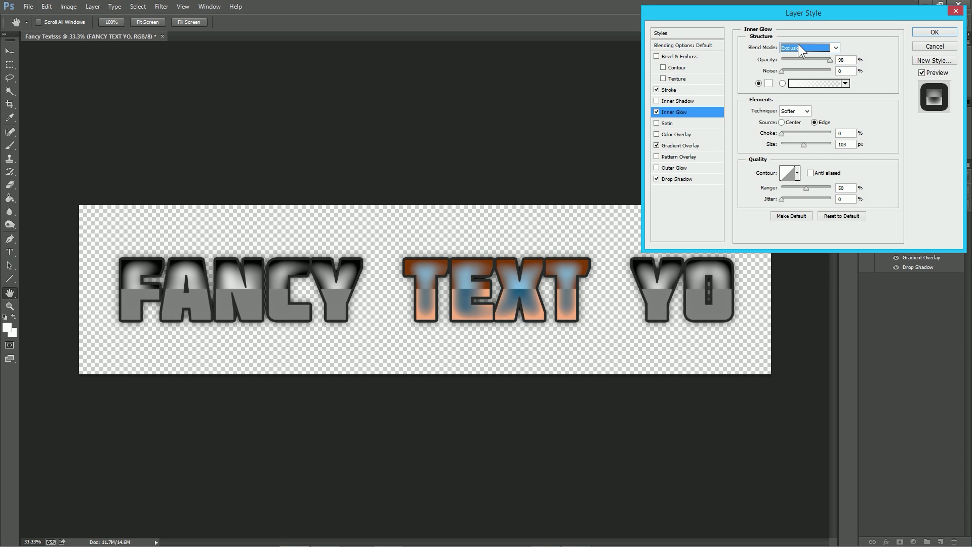
scroll(798, 44, "down", 2)
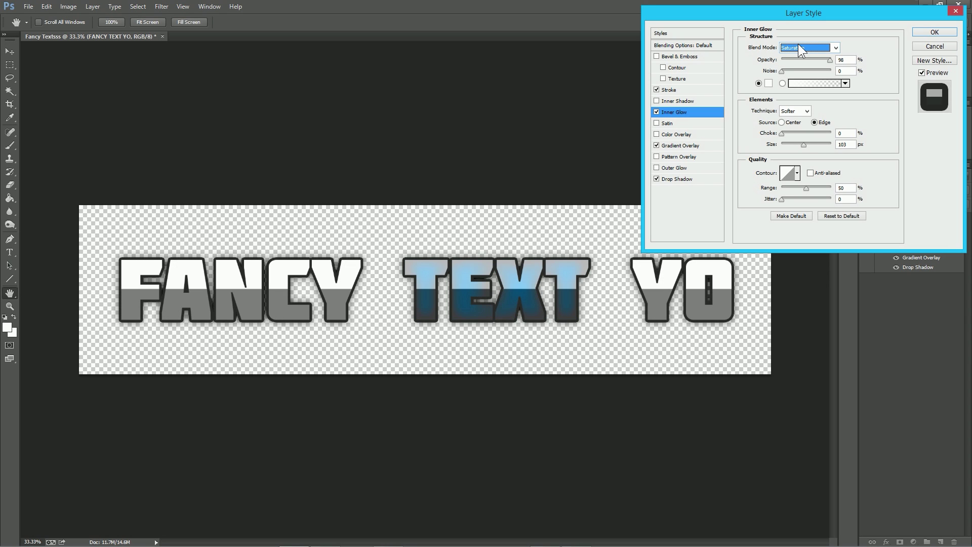
scroll(798, 43, "down", 1)
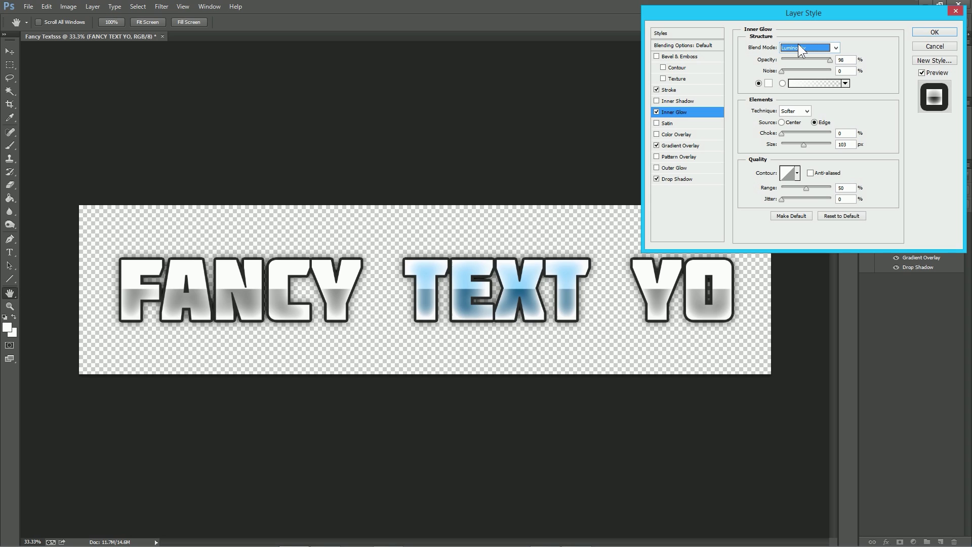
scroll(798, 43, "up", 6)
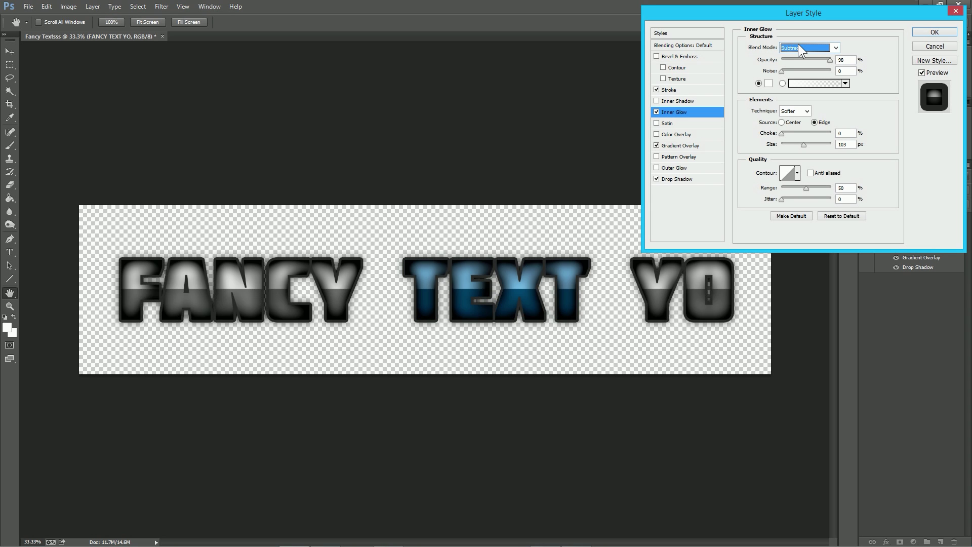
scroll(798, 44, "down", 1)
scroll(798, 43, "up", 4)
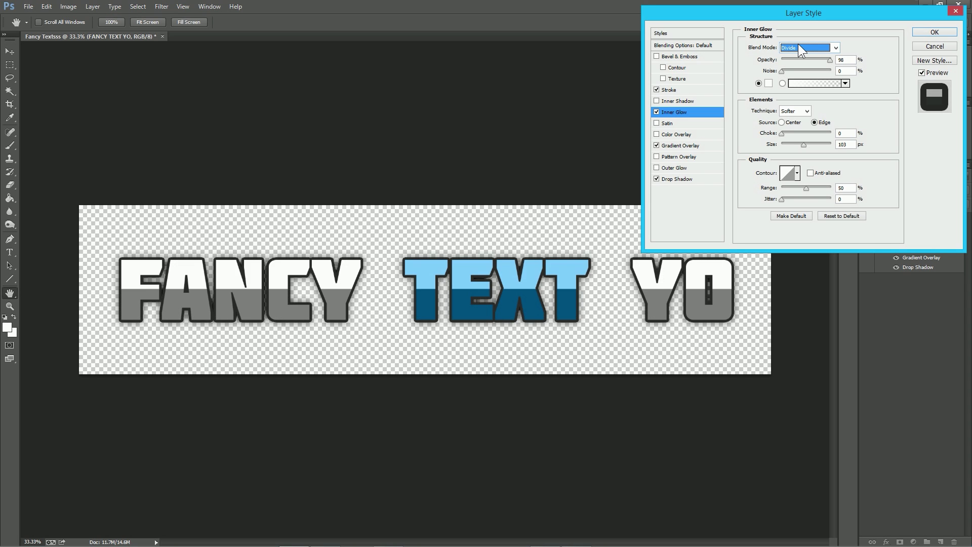
scroll(797, 44, "up", 2)
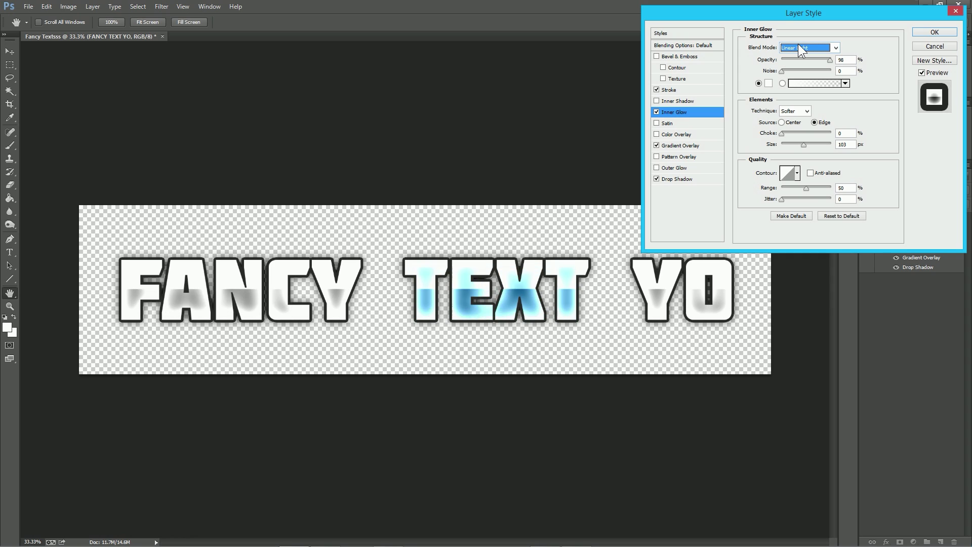
scroll(797, 44, "down", 2)
scroll(798, 44, "up", 1)
scroll(798, 43, "down", 2)
scroll(798, 44, "up", 4)
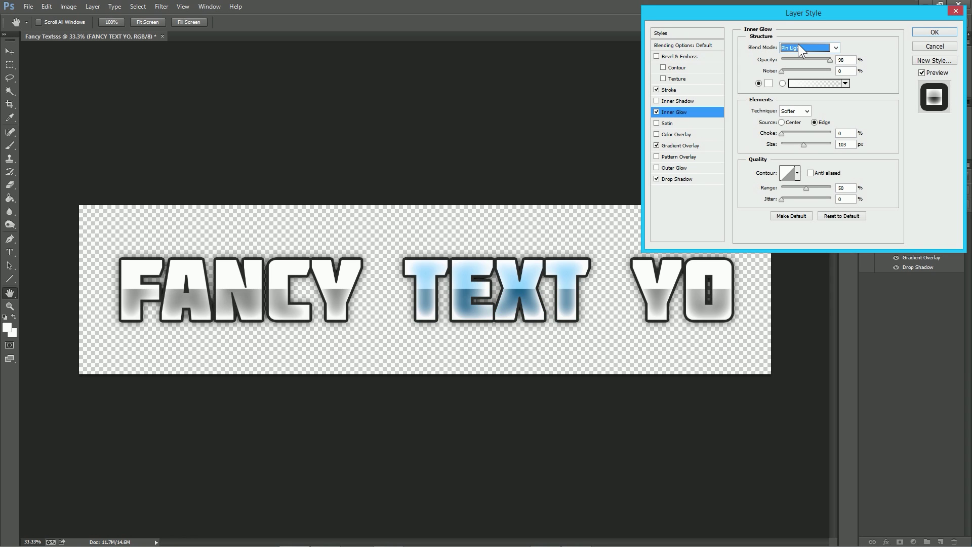
scroll(798, 44, "up", 1)
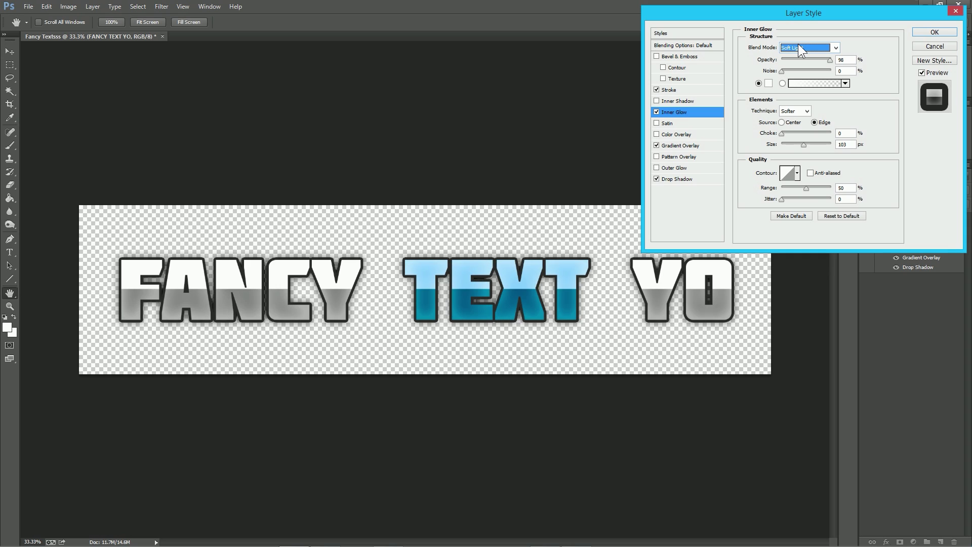
scroll(797, 43, "up", 1)
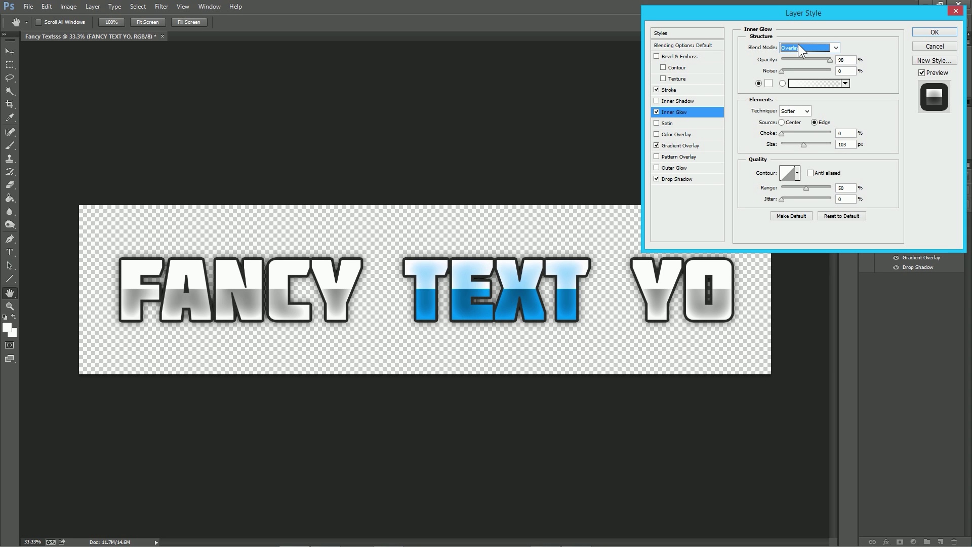
scroll(798, 44, "up", 1)
scroll(797, 43, "down", 1)
Lower the gradient overlay's opacity to 37%, reduce the inner glow's size to about 87 px, and apply the layer style.
left_click(678, 146)
left_click_drag(810, 61, 801, 62)
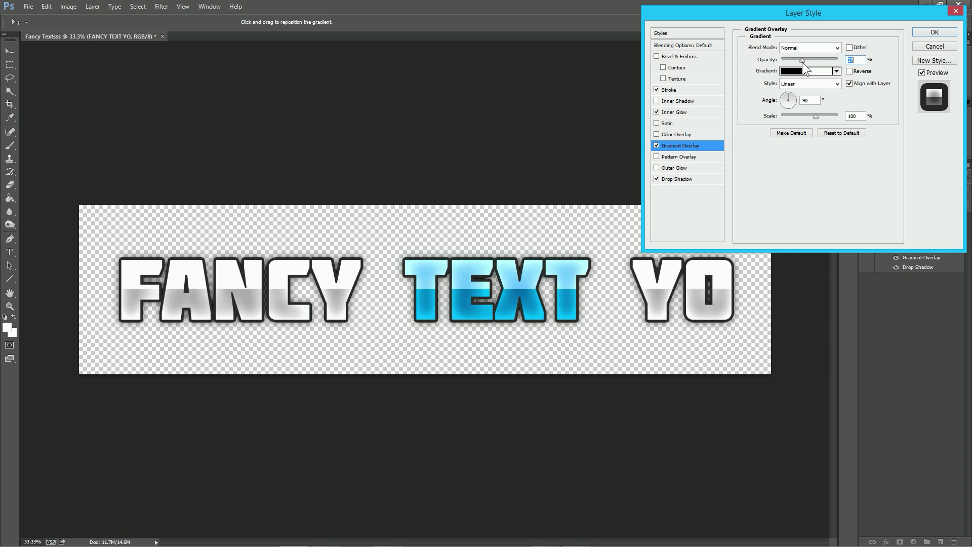
left_click(675, 111)
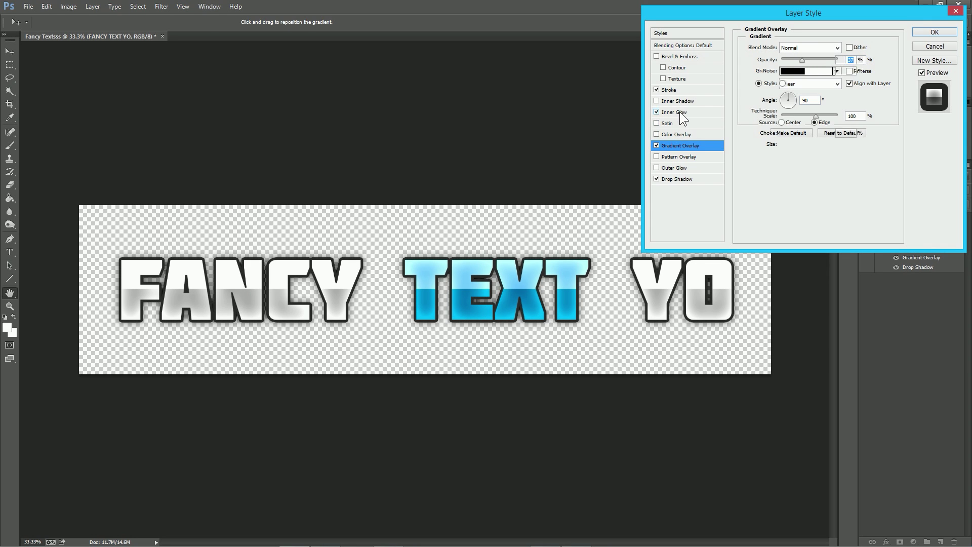
left_click_drag(805, 142, 800, 144)
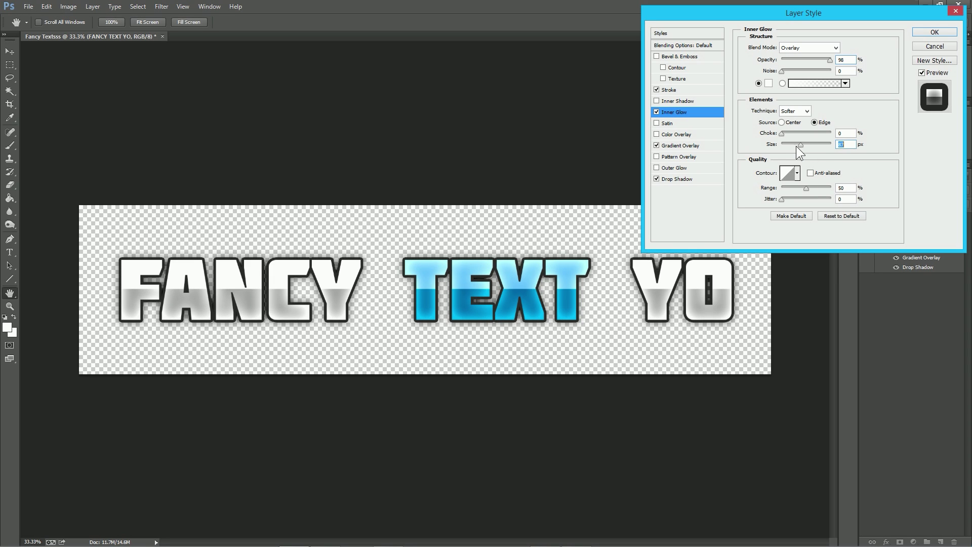
left_click(934, 46)
Recolour only the word FANCY in yellow fff000, trying red first.
scroll(548, 274, "down", 2)
scroll(464, 282, "down", 2)
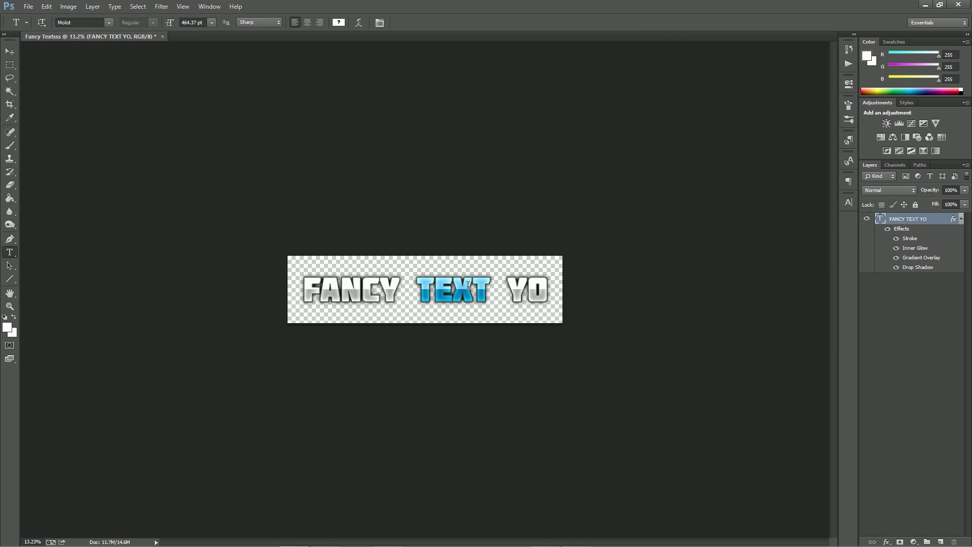
scroll(540, 285, "up", 4)
scroll(628, 286, "down", 2)
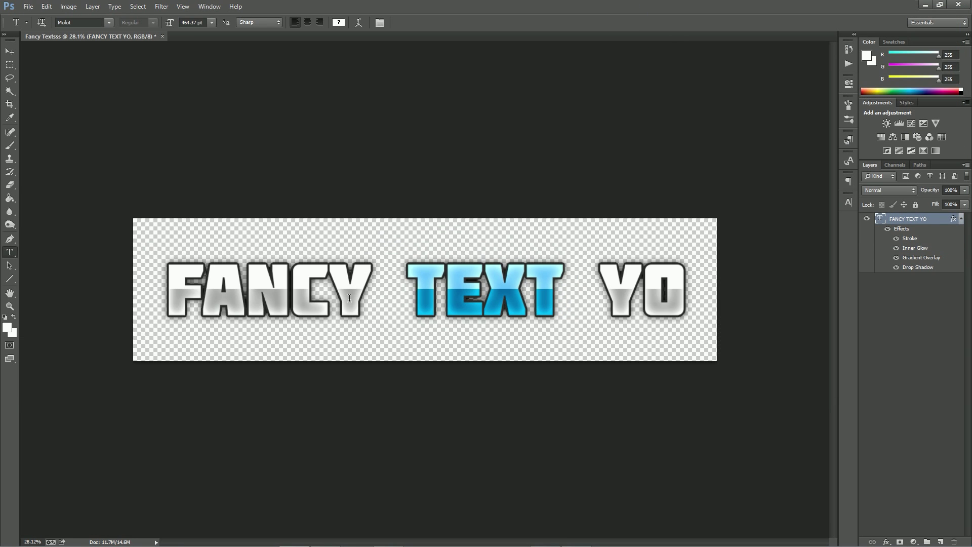
left_click_drag(349, 297, 165, 292)
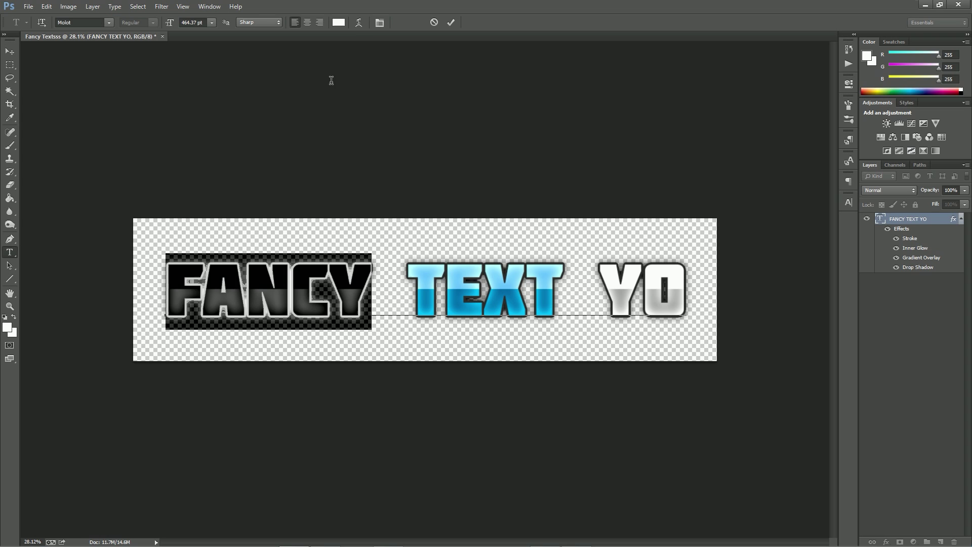
left_click(339, 23)
left_click(257, 92)
left_click(276, 197)
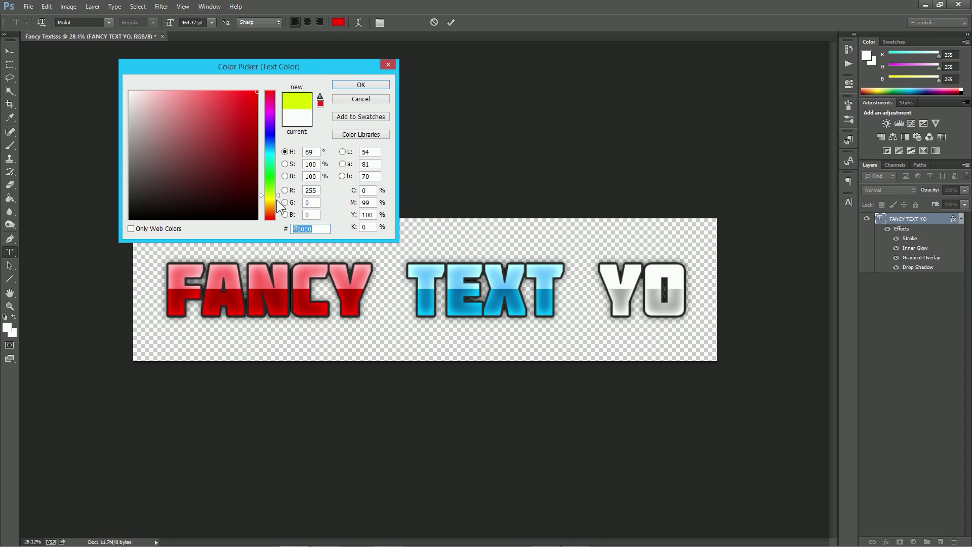
left_click_drag(277, 199, 273, 200)
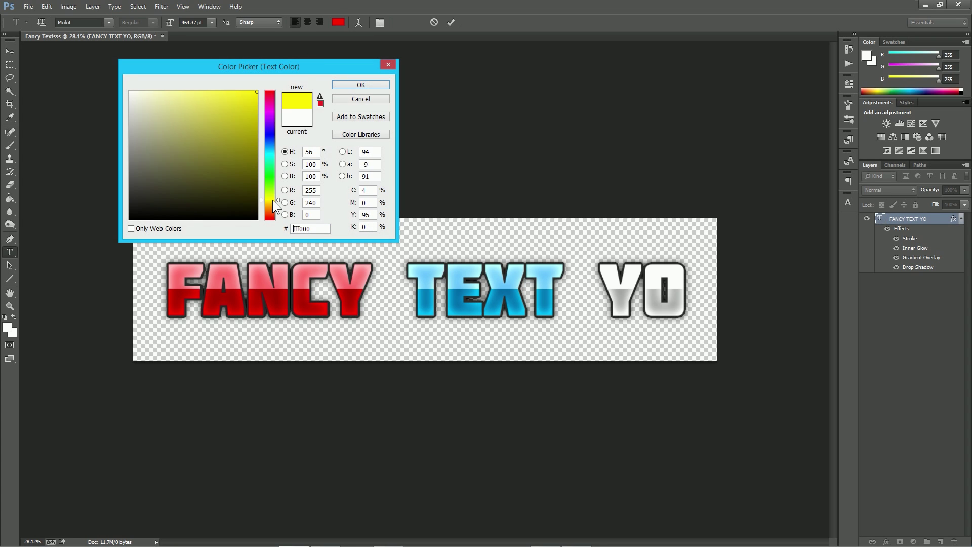
left_click(371, 84)
Recolour only the word YO in bright green 00ff18 and commit the text edit.
left_click_drag(598, 278, 687, 282)
left_click(342, 19)
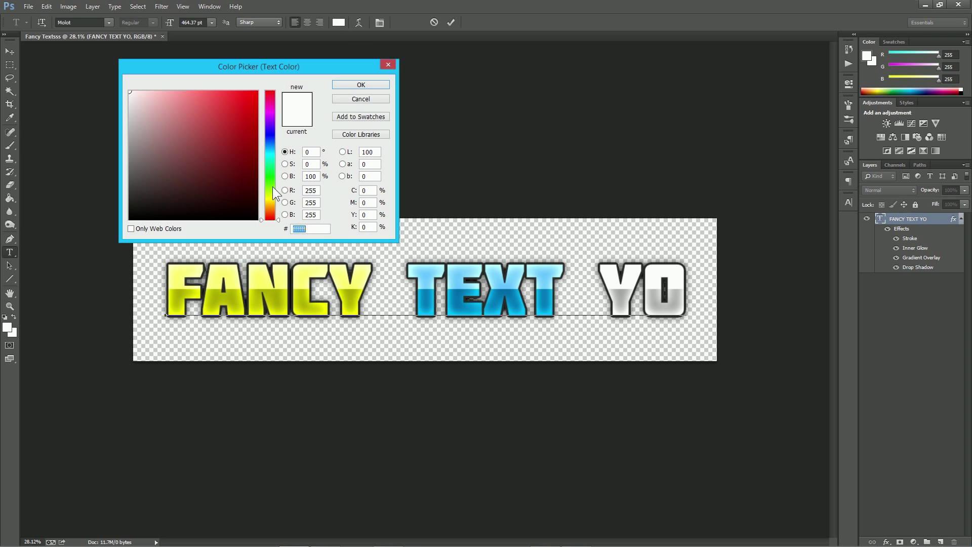
left_click_drag(273, 186, 271, 175)
left_click(256, 92)
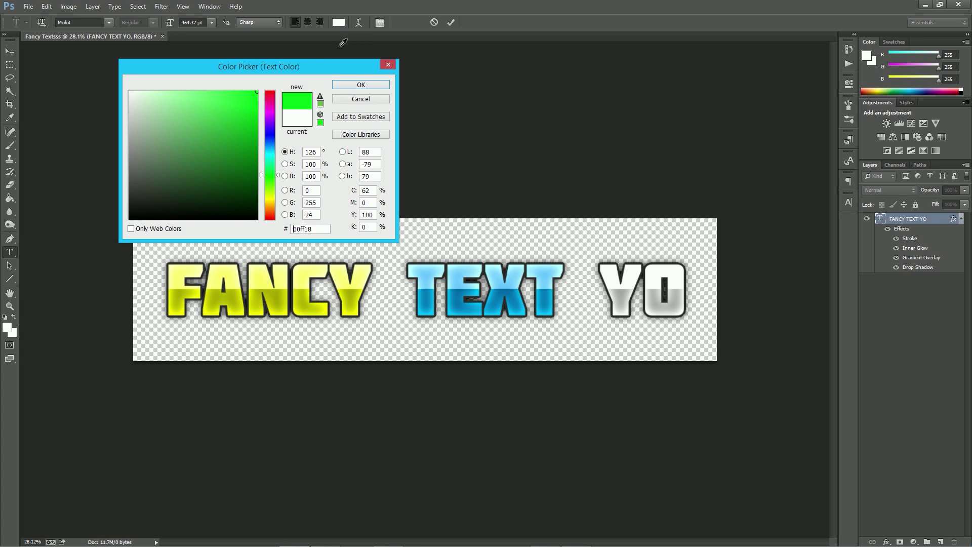
left_click(361, 85)
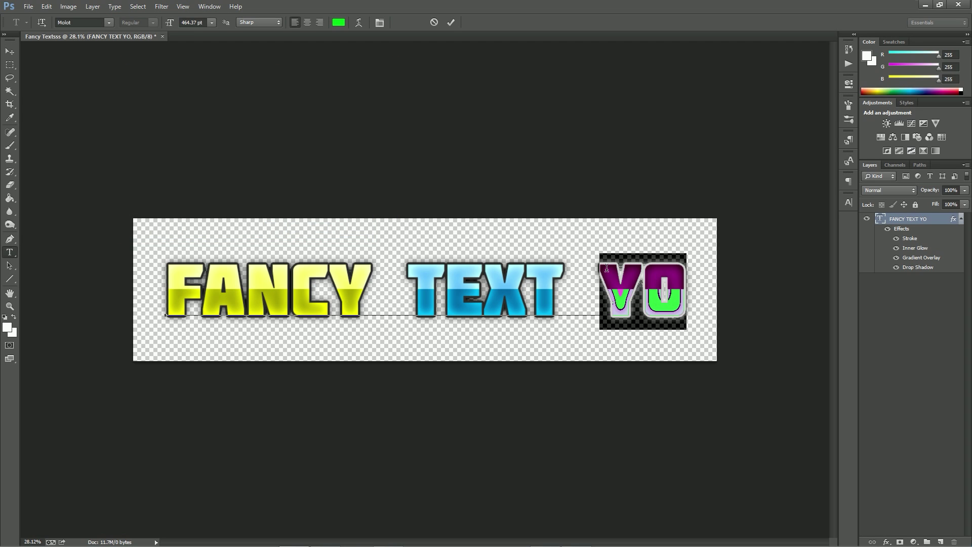
key("ctrl+Return")
scroll(590, 265, "down", 3)
scroll(594, 270, "up", 4)
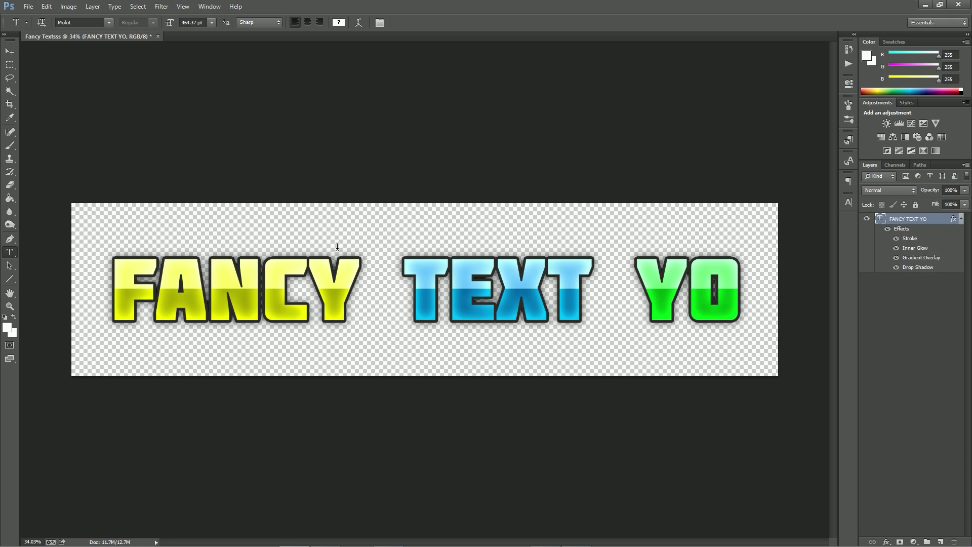
Convert the FANCY TEXT YO text layer to a smart object and keep it selected.
right_click(898, 221)
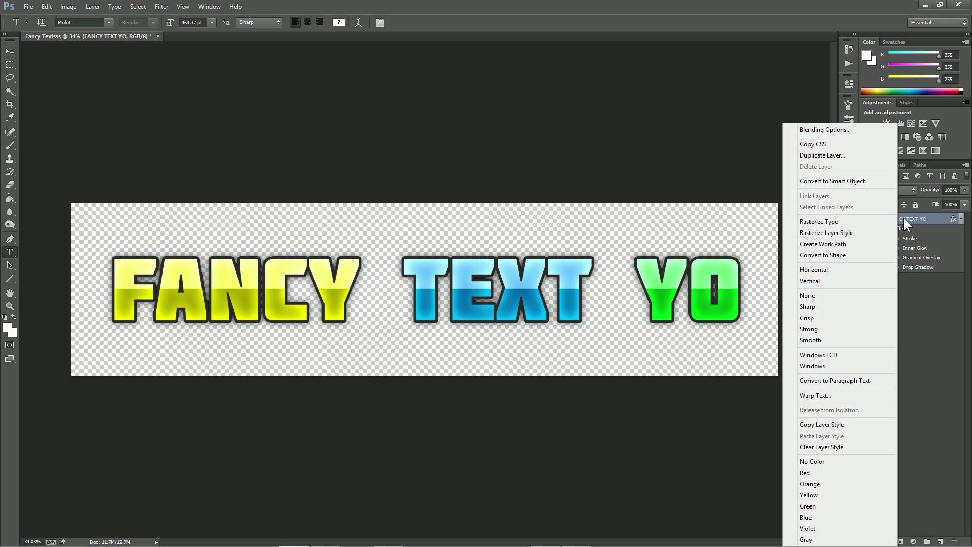
left_click(873, 182)
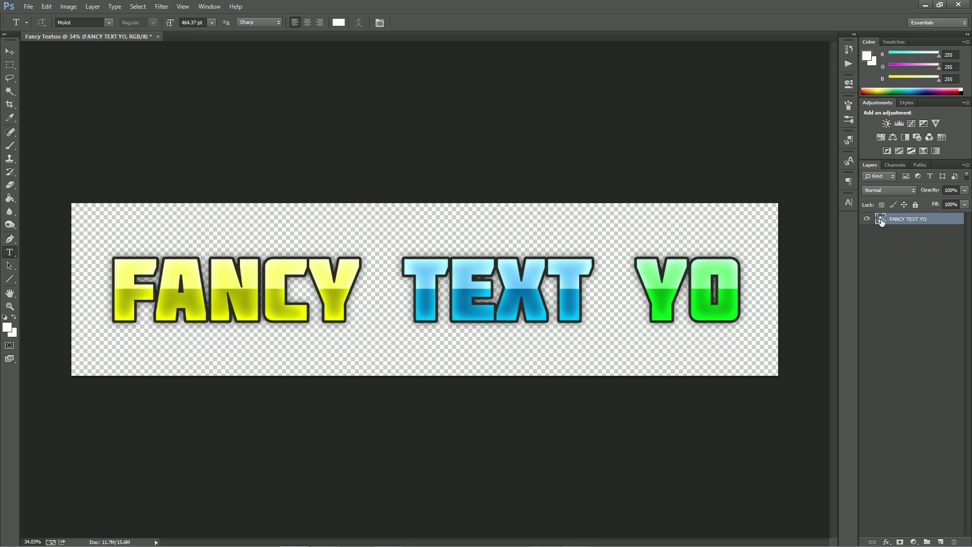
left_click(901, 242)
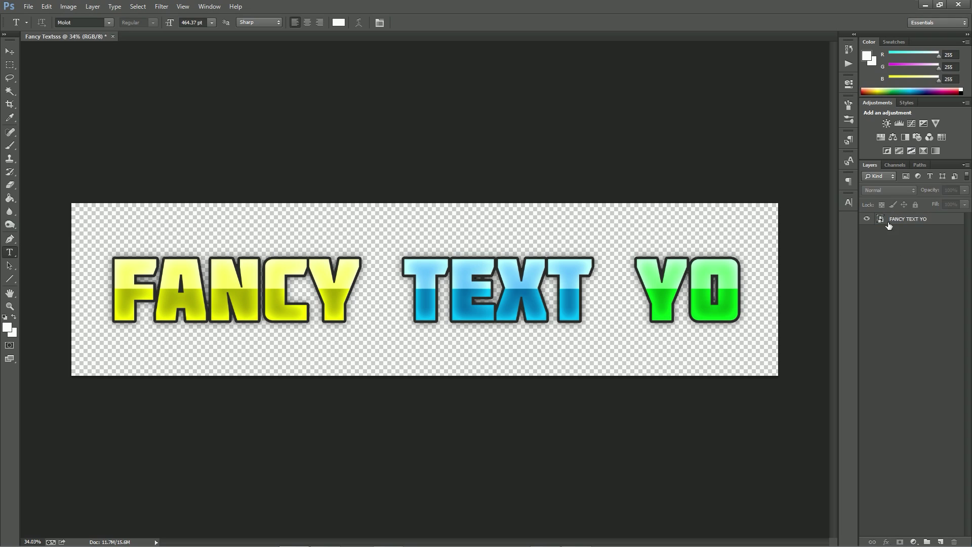
left_click(894, 221)
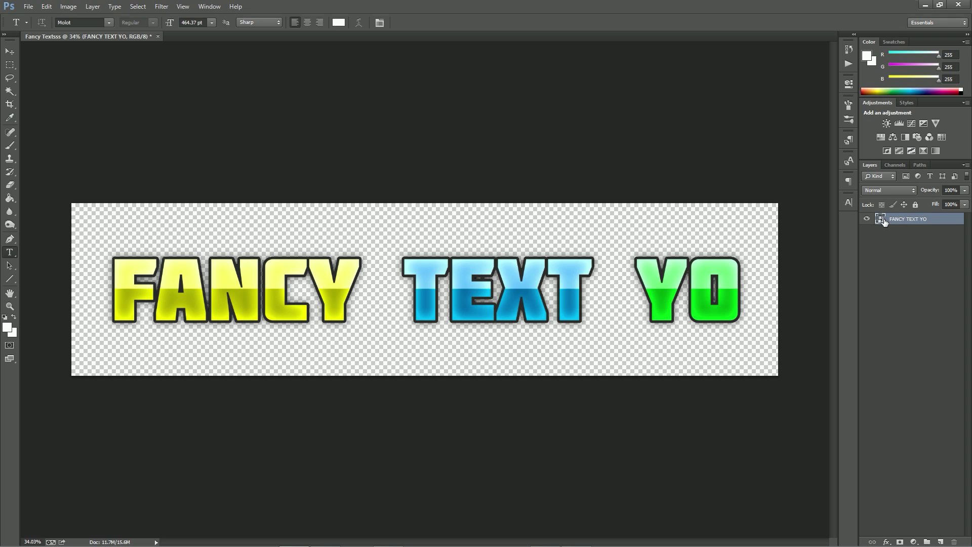
Open the smart object's contents for editing and hide the lettering's Stroke effect, toggling the layer's visibility off and on first.
double_click(881, 221)
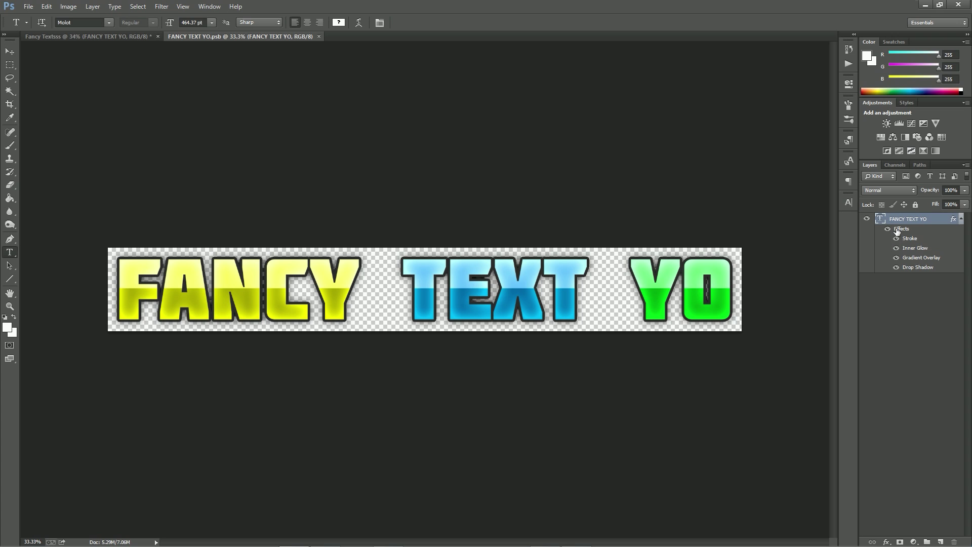
left_click(866, 219)
left_click(867, 219)
left_click(896, 239)
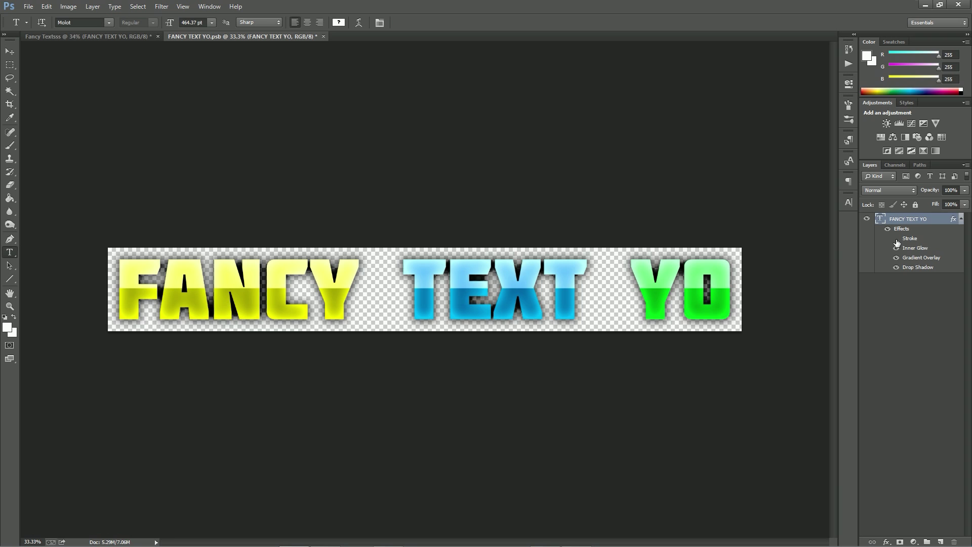
Compare the main Fancy Textsss document with the edited smart object contents, and save FANCY TEXT YO.psb.
left_click(98, 36)
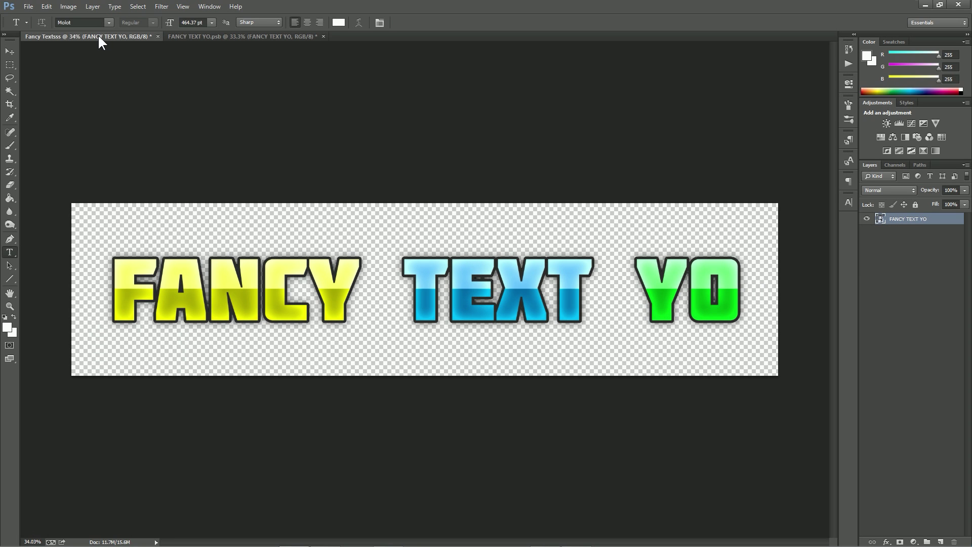
left_click(258, 36)
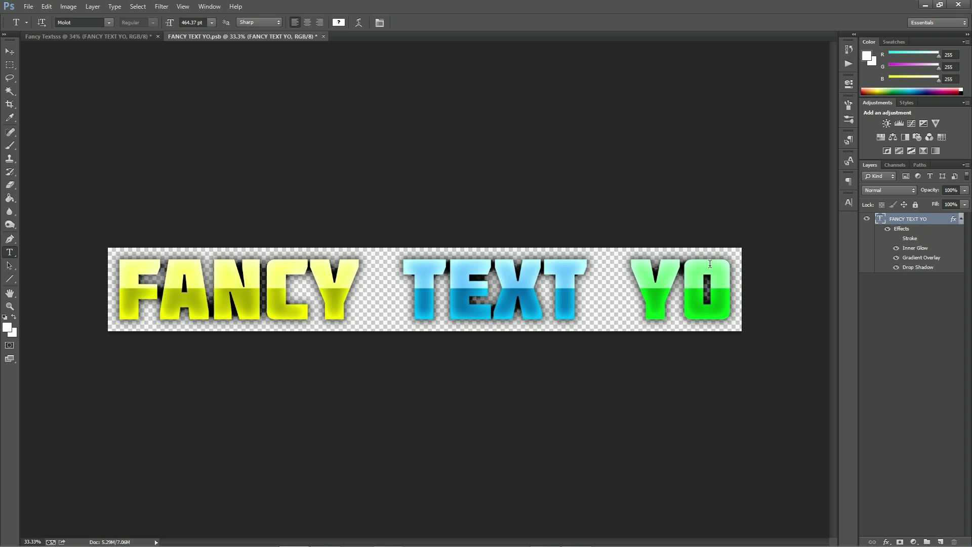
left_click(28, 6)
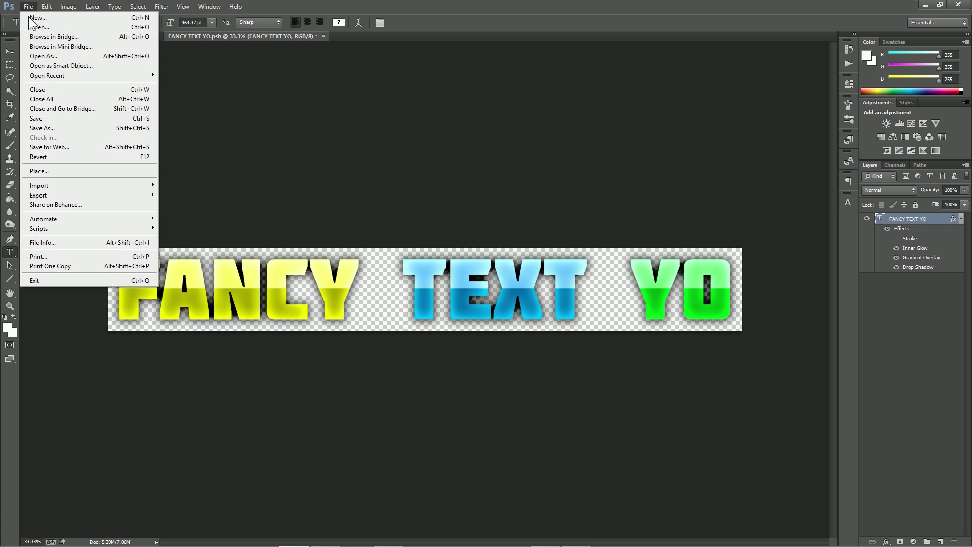
left_click(38, 118)
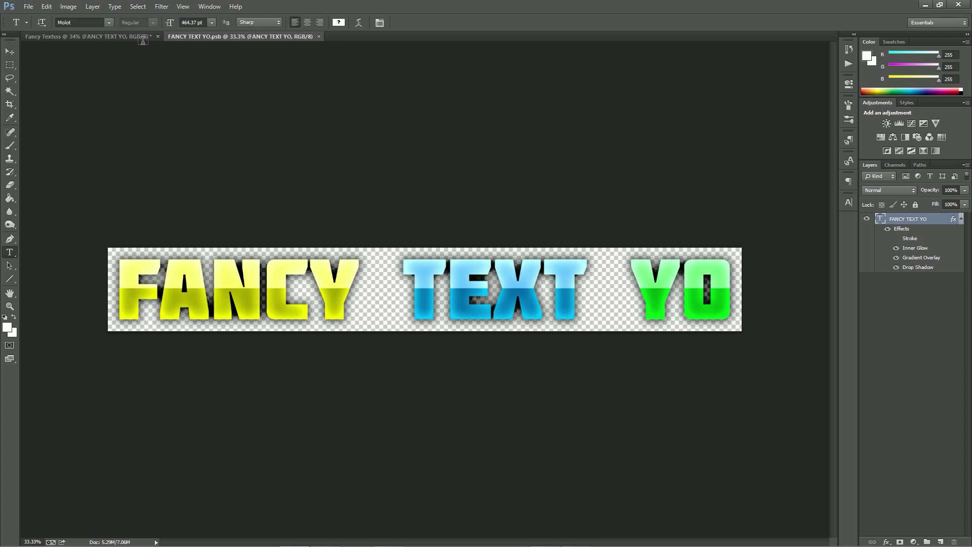
Turn the Stroke effect back on in FANCY TEXT YO.psb, save it, and check the main Fancy Textsss document.
left_click(120, 37)
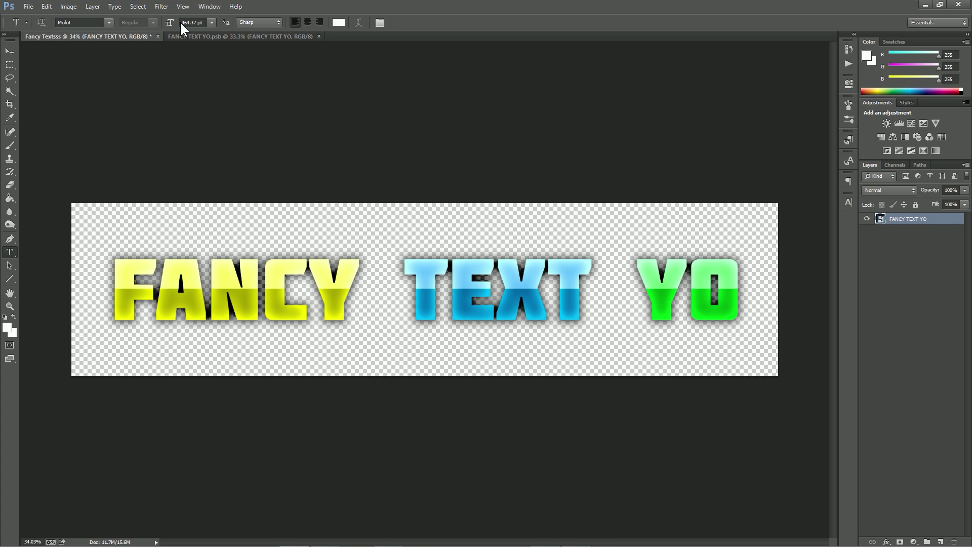
left_click(192, 39)
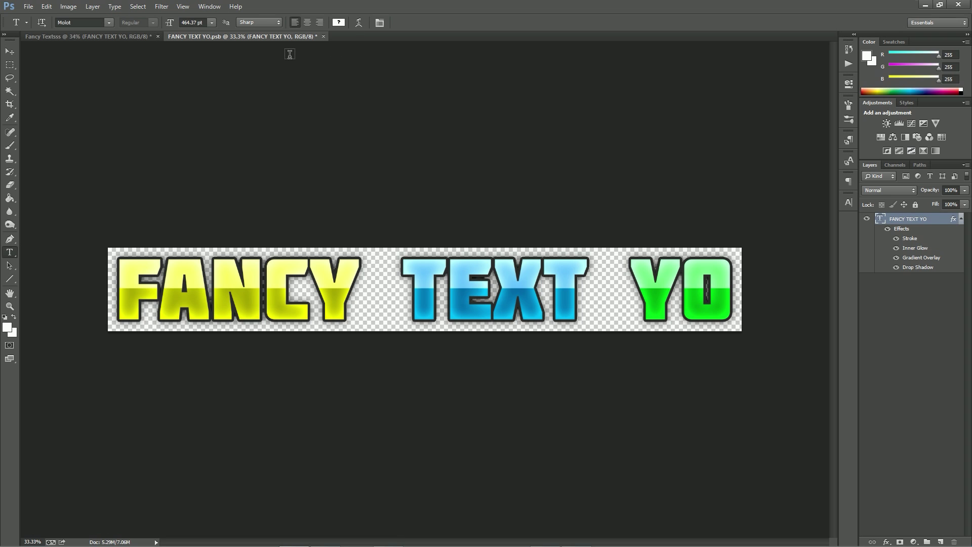
key("ctrl+s")
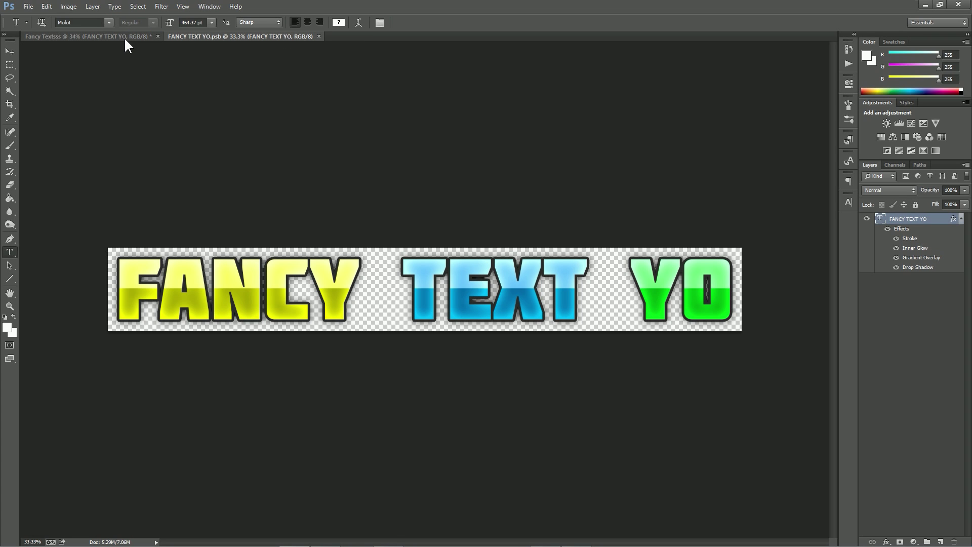
left_click(230, 38)
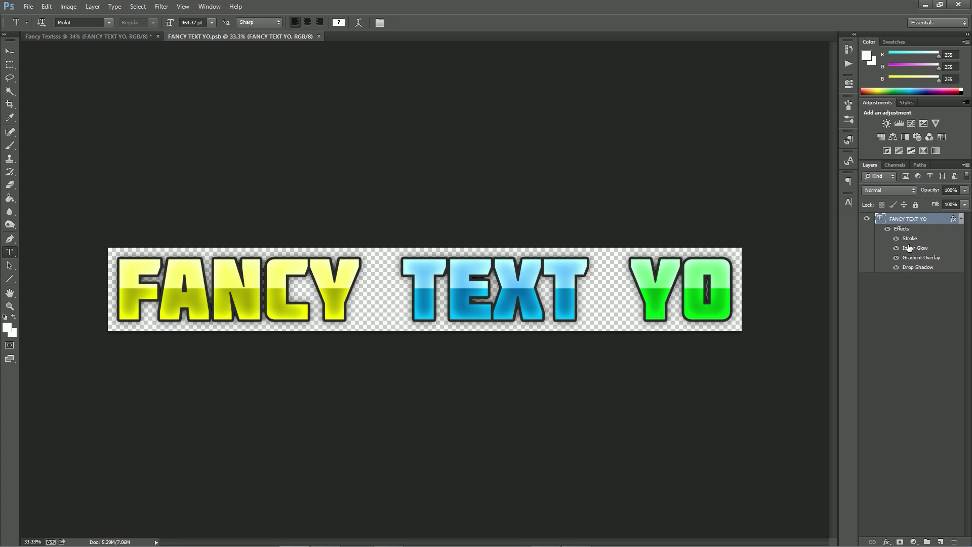
left_click(90, 36)
left_click(201, 36)
Copy the layer style of the text layer inside FANCY TEXT YO.psb and hide all of that layer's effects.
right_click(926, 221)
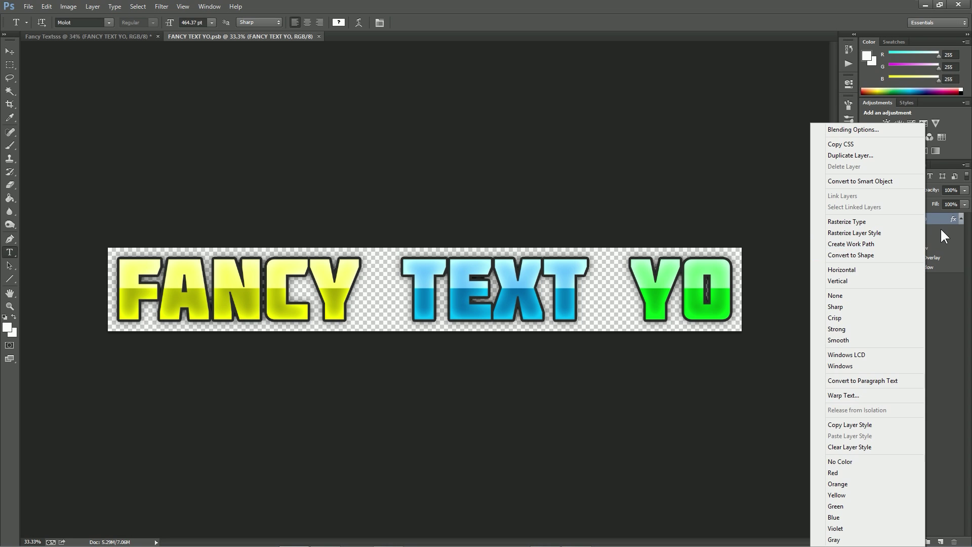
left_click(933, 219)
right_click(931, 221)
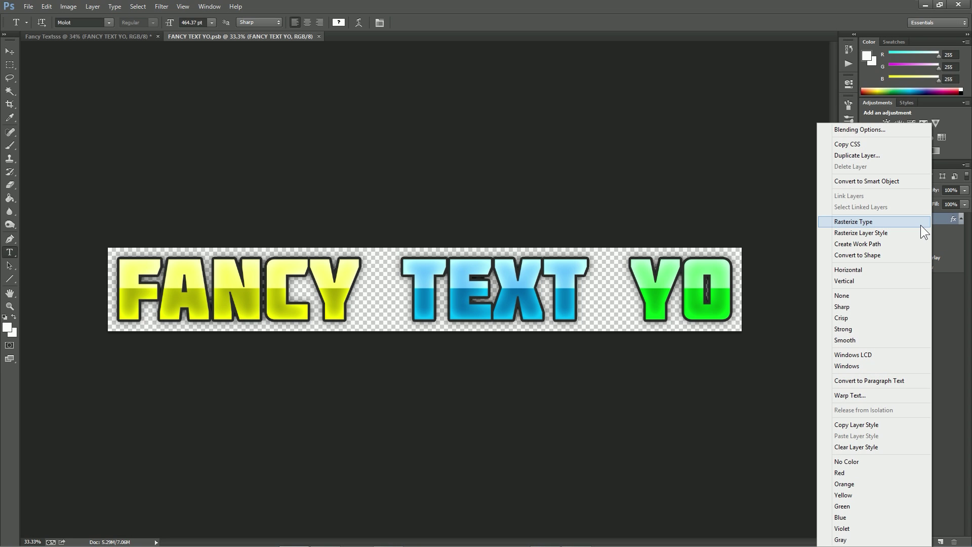
left_click(862, 430)
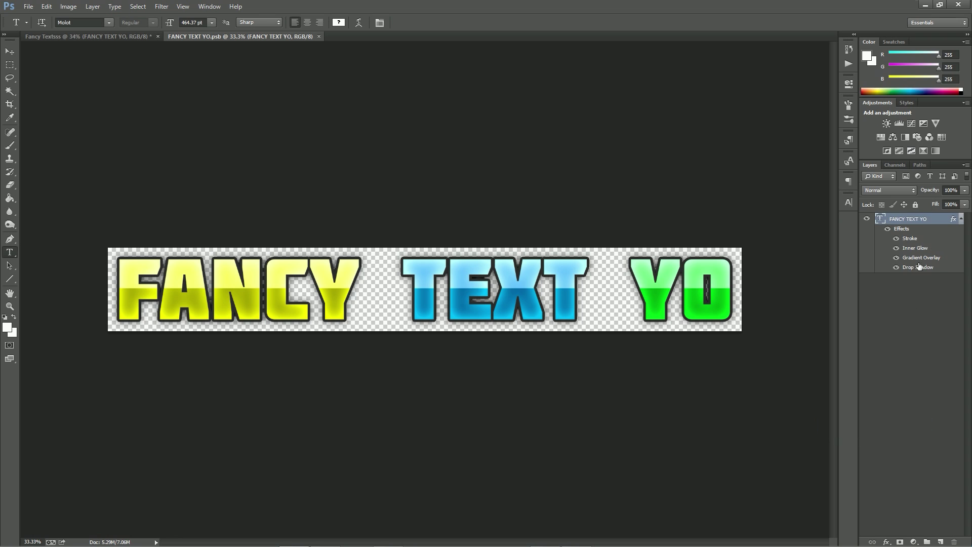
left_click(887, 231)
Paste the copied layer style onto the FANCY TEXT YO smart object in Fancy Textsss, and save FANCY TEXT YO.psb with its effects hidden.
left_click(78, 38)
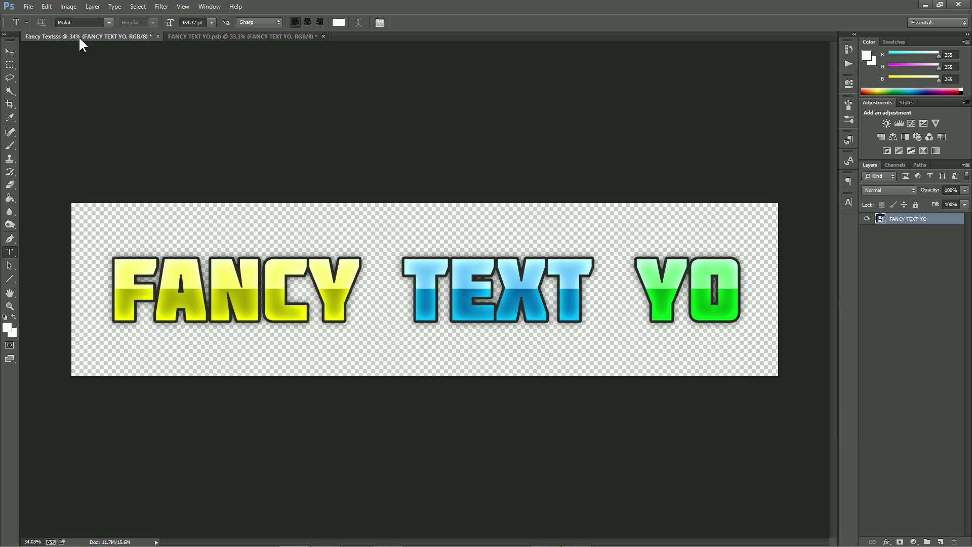
right_click(916, 221)
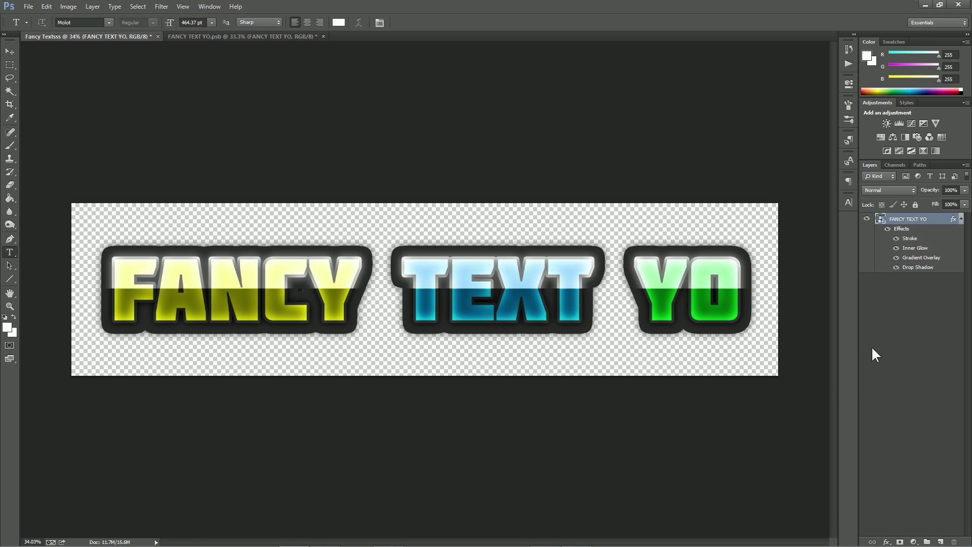
left_click(275, 36)
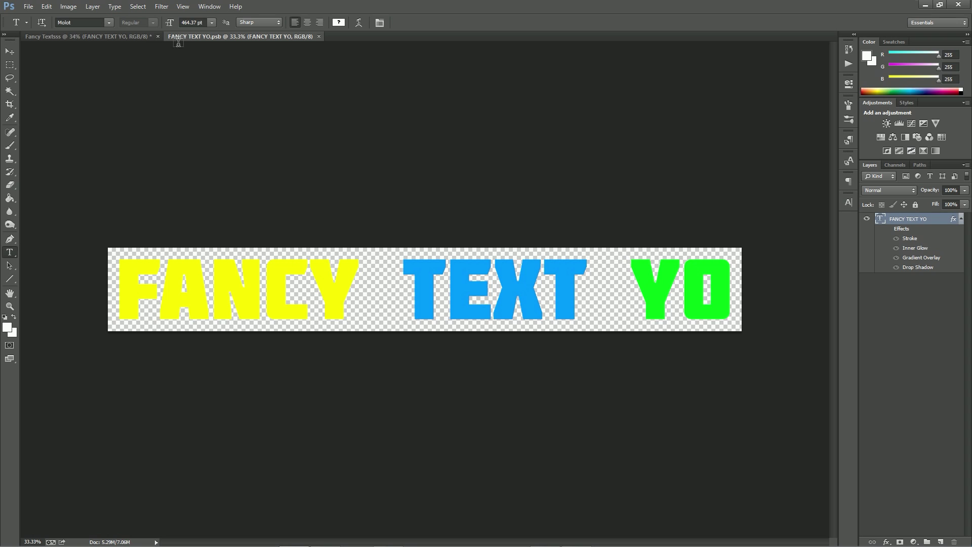
left_click(126, 37)
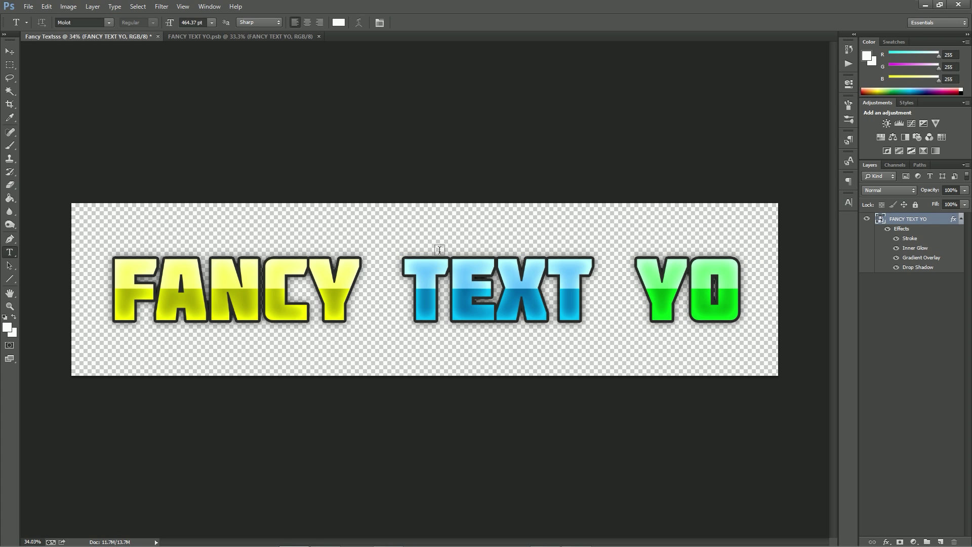
left_click(909, 291)
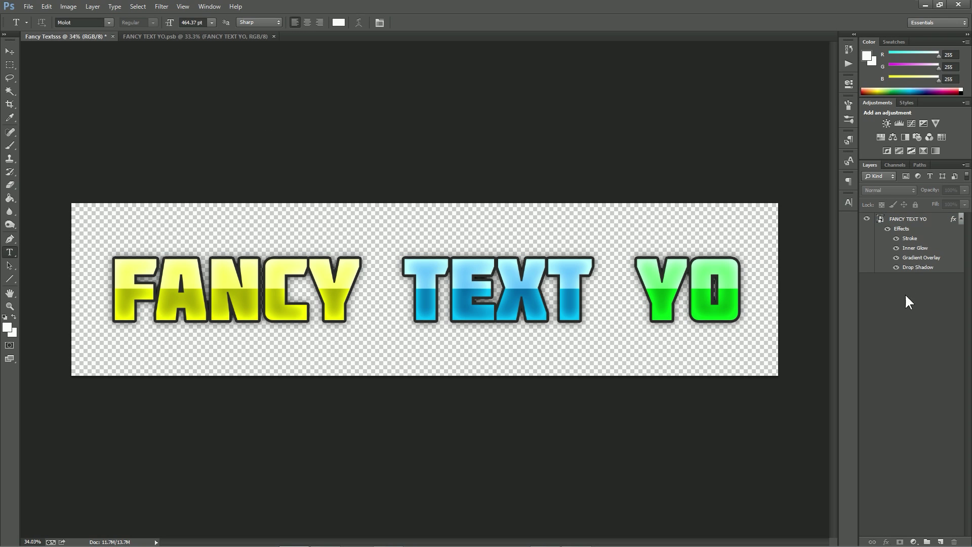
In FANCY TEXT YO.psb, duplicate the text layer as FANCY TEXT YO copy, then hide the original layer and collapse its effects list.
left_click(232, 37)
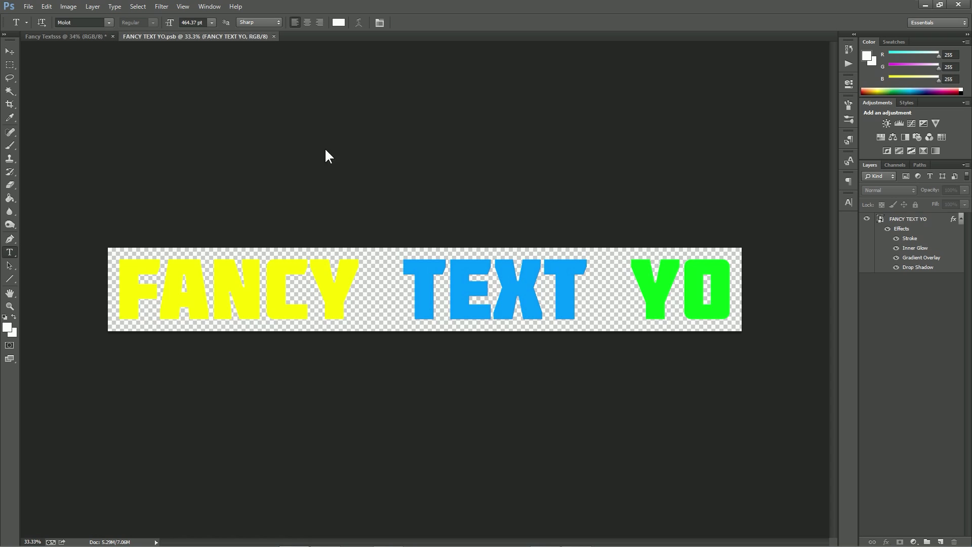
scroll(567, 261, "up", 2)
scroll(550, 263, "down", 2)
scroll(550, 263, "up", 1)
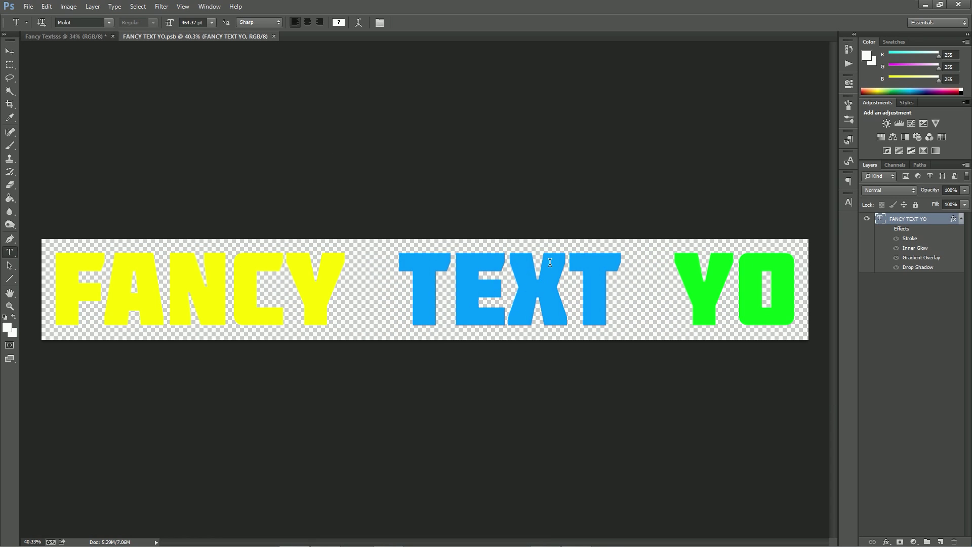
right_click(916, 225)
left_click(896, 268)
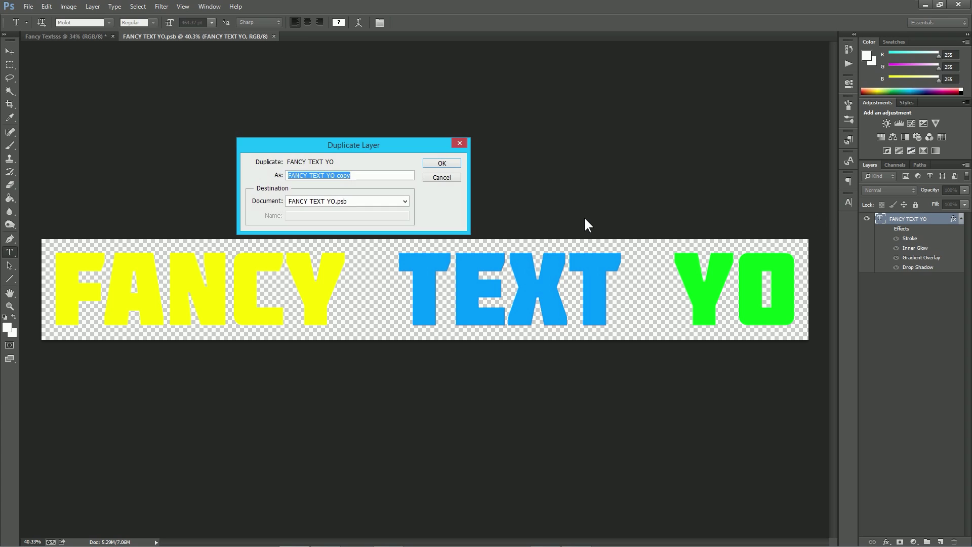
key("Return")
left_click(867, 279)
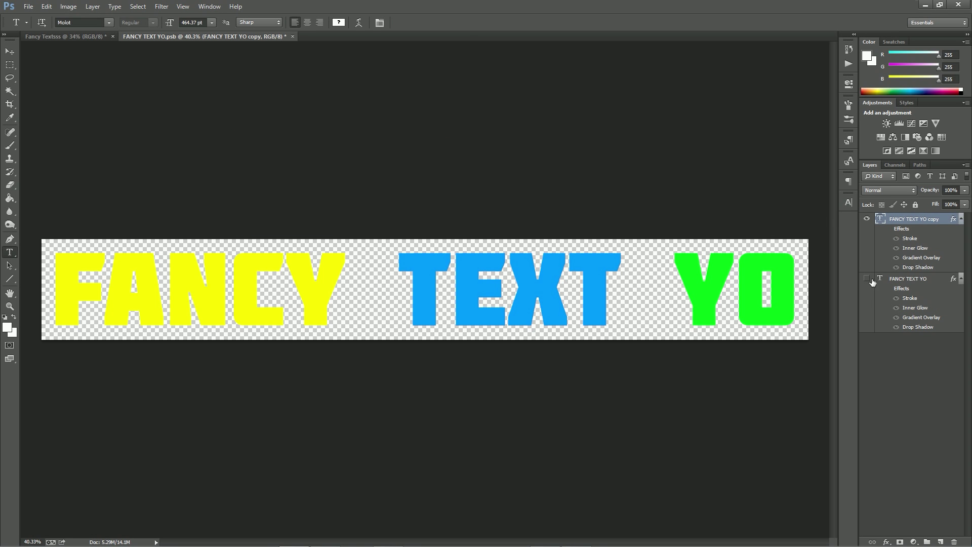
left_click(903, 281)
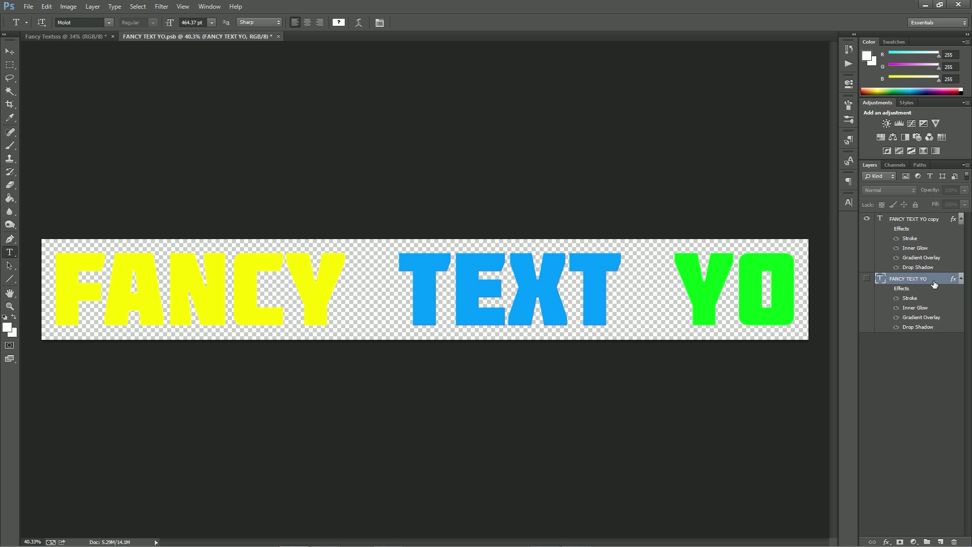
left_click(960, 282)
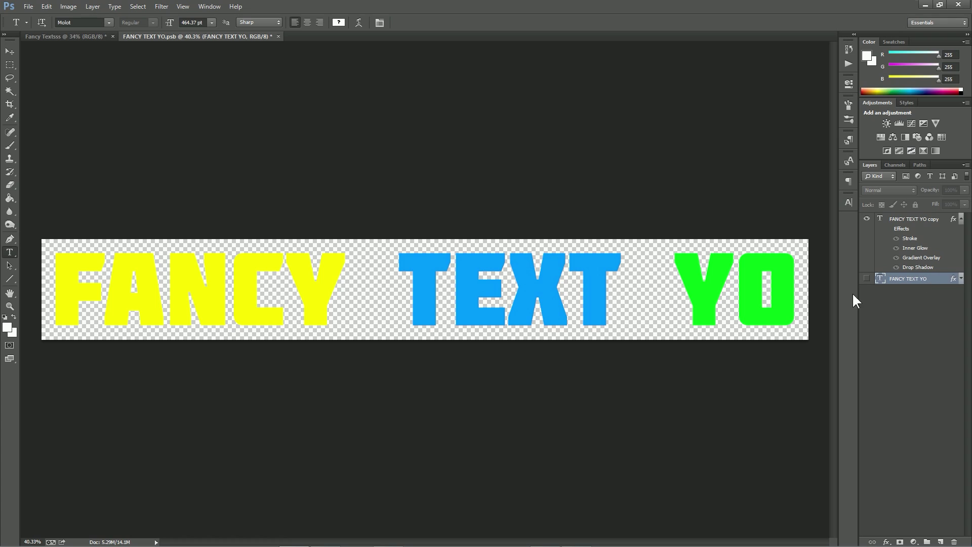
Rasterize the type of the FANCY TEXT YO copy layer.
left_click(909, 222)
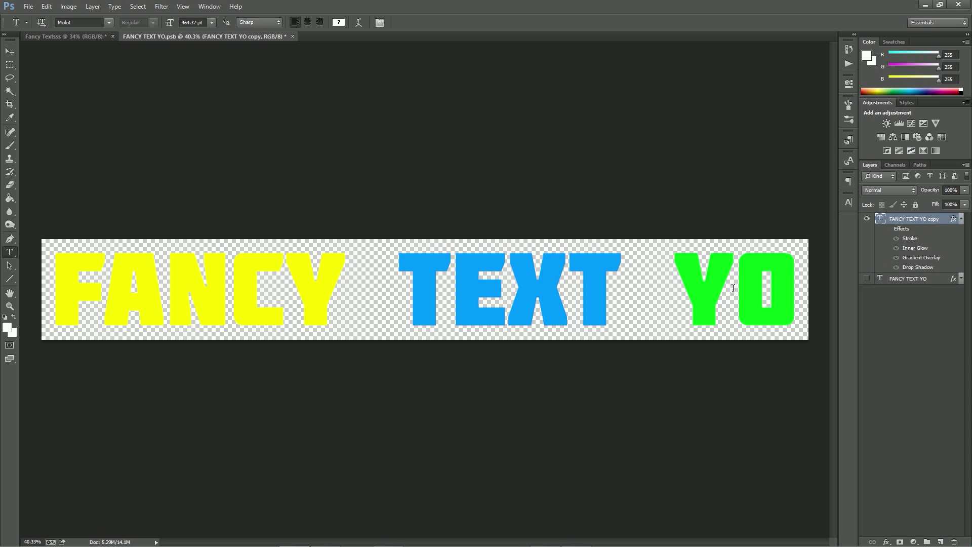
right_click(913, 220)
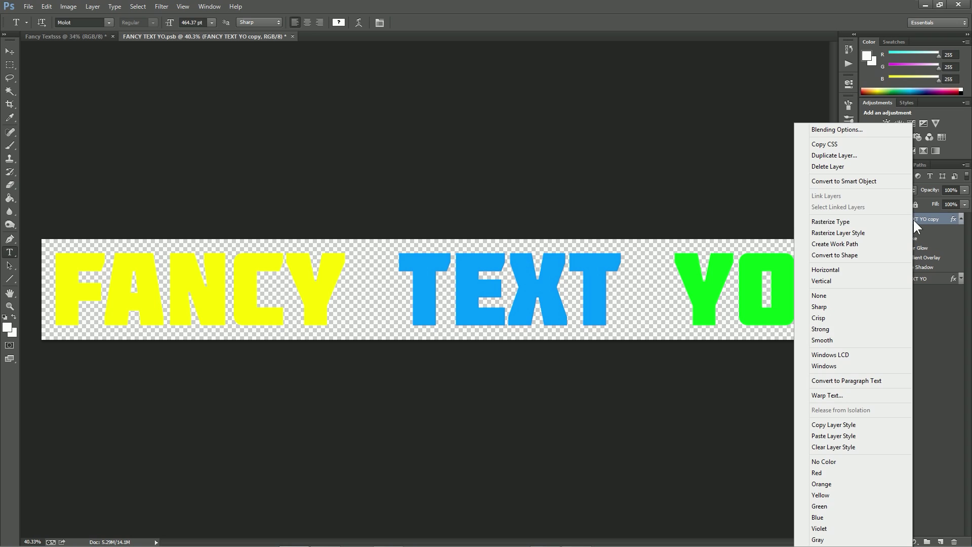
left_click(853, 224)
scroll(753, 279, "up", 3)
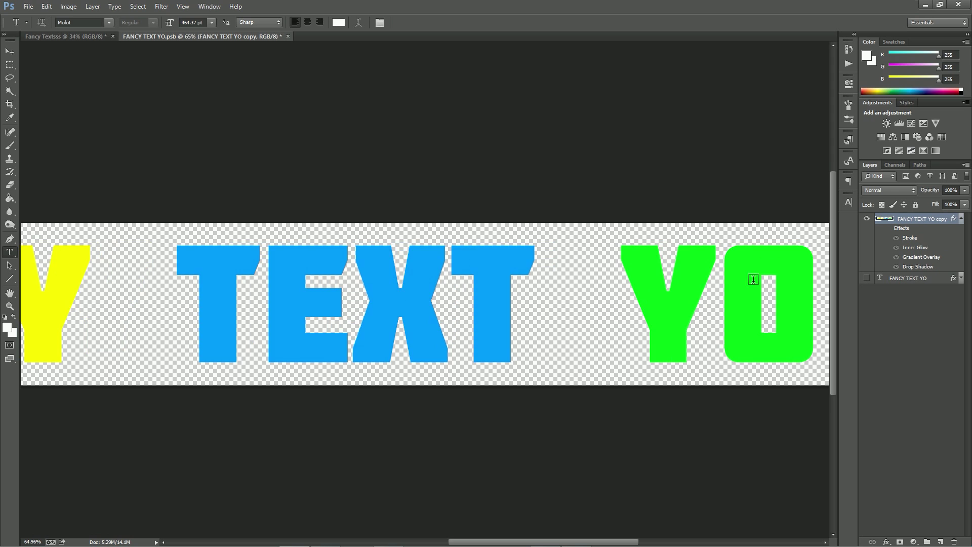
scroll(753, 279, "left", 10)
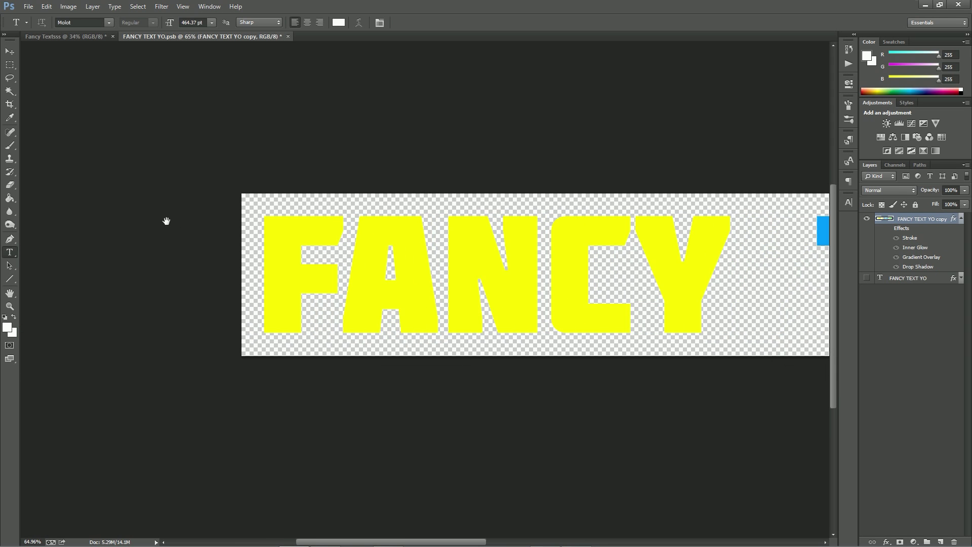
left_click(9, 65)
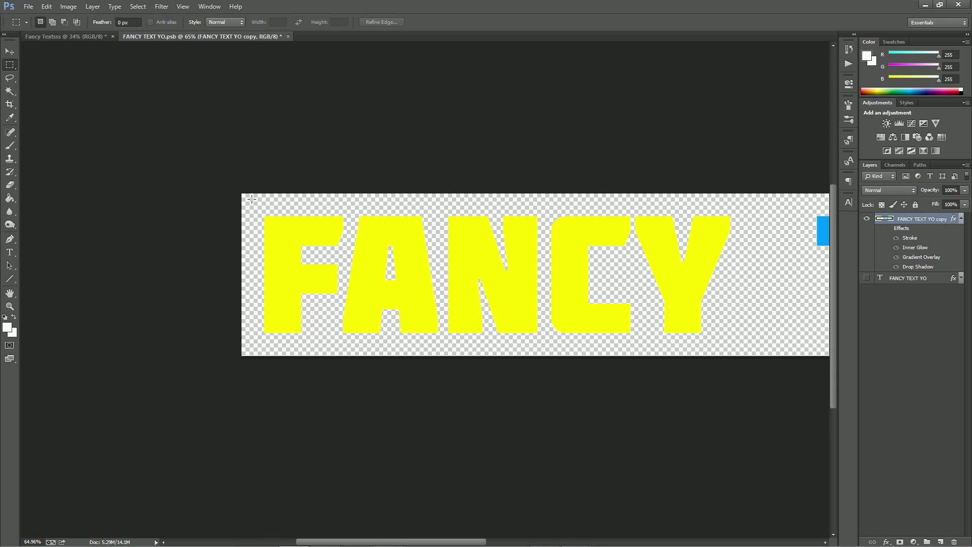
left_click_drag(247, 199, 342, 346)
key("ctrl+d")
Lasso the letter F of FANCY on the rasterized copy and rotate it slightly counterclockwise with Free Transform.
left_click(12, 78)
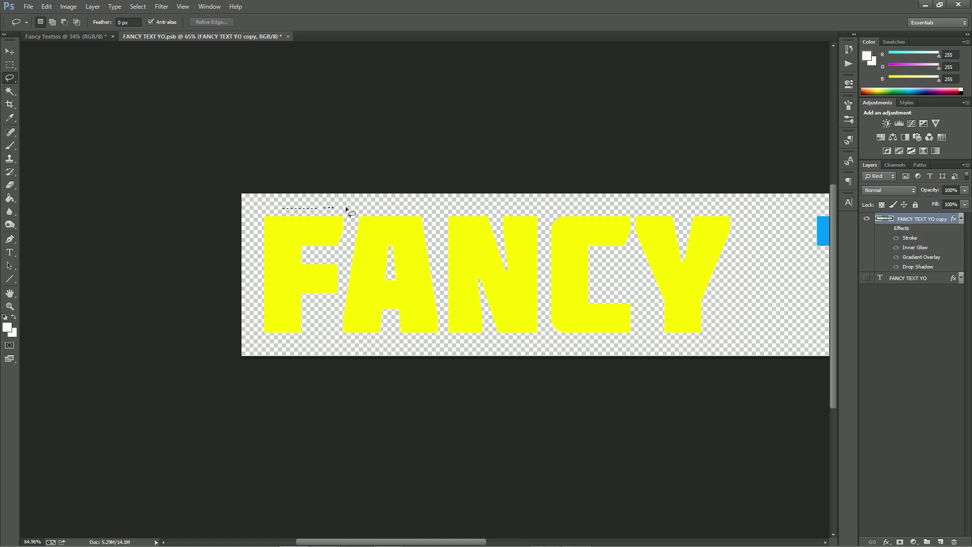
left_click_drag(345, 205, 343, 208)
left_click_drag(249, 207, 323, 205)
left_click_drag(250, 326, 248, 317)
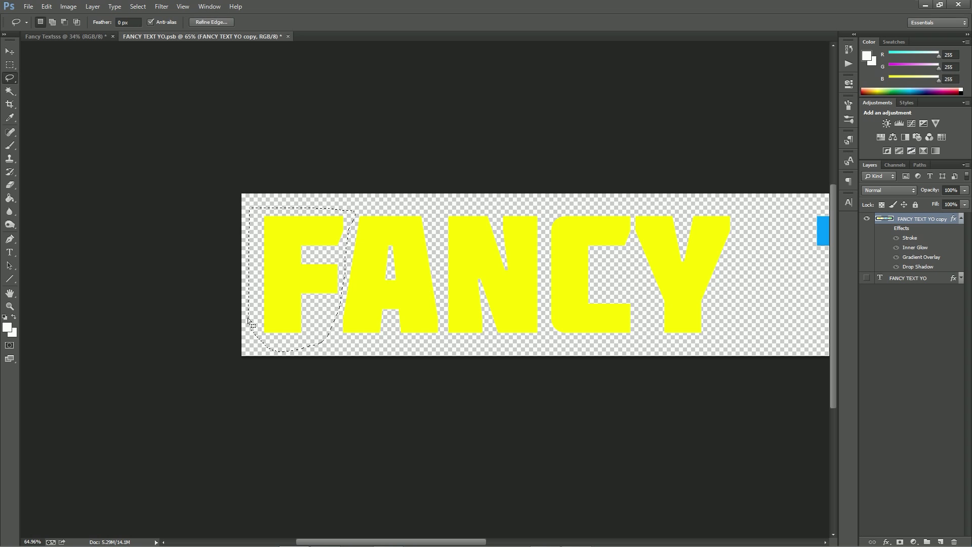
key("ctrl+t")
mouse_move(341, 300)
left_mouse_down()
mouse_move(346, 294)
mouse_move(341, 306)
left_mouse_up()
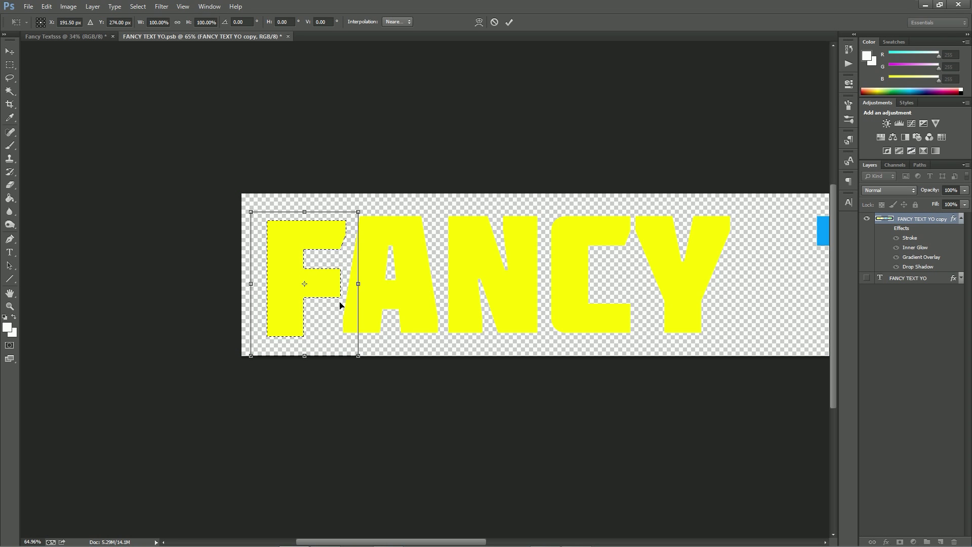
key("Escape")
key("ctrl+t")
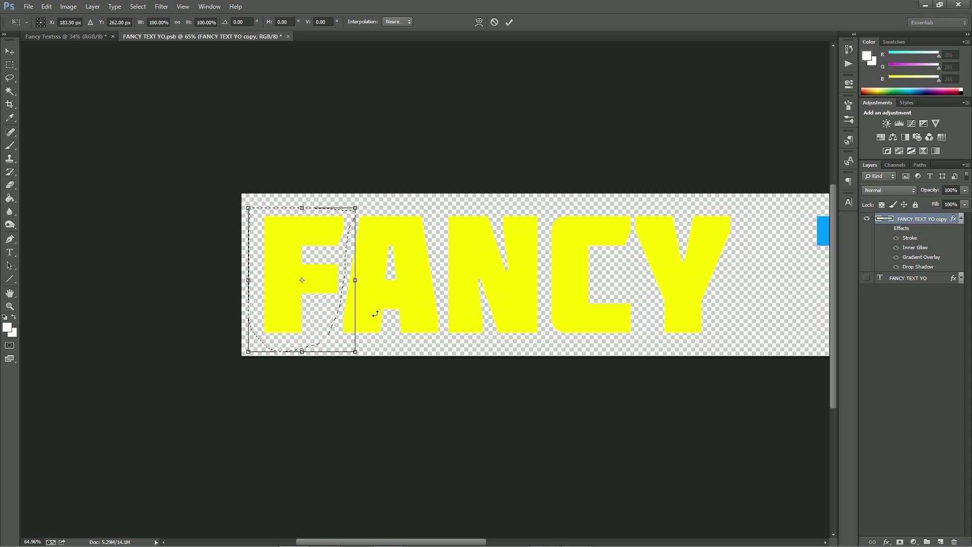
mouse_move(372, 310)
left_mouse_down()
mouse_move(386, 298)
mouse_move(384, 311)
left_mouse_up()
key("Escape")
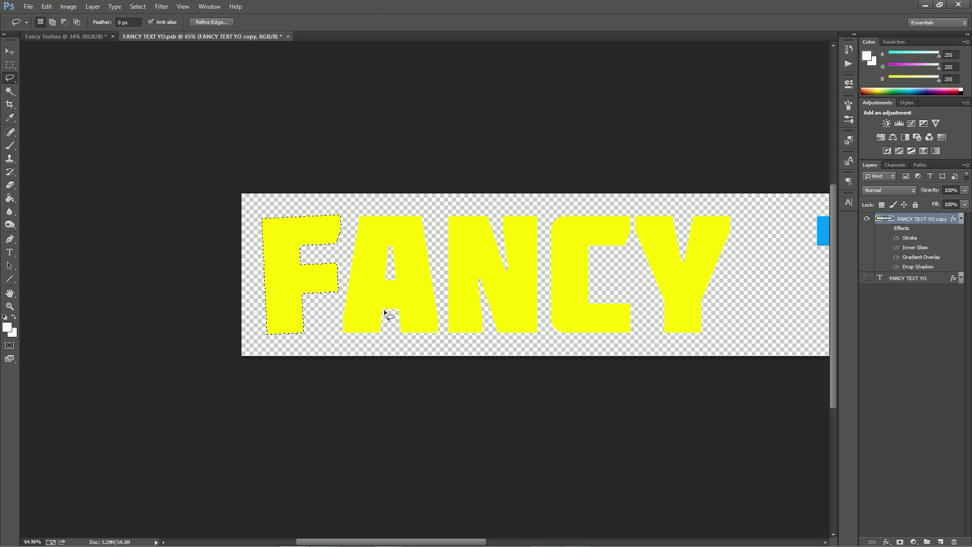
Lasso the letter N of FANCY, rotate it about 8.4° clockwise with Free Transform, and reposition it between A and C.
left_click_drag(564, 297, 465, 293)
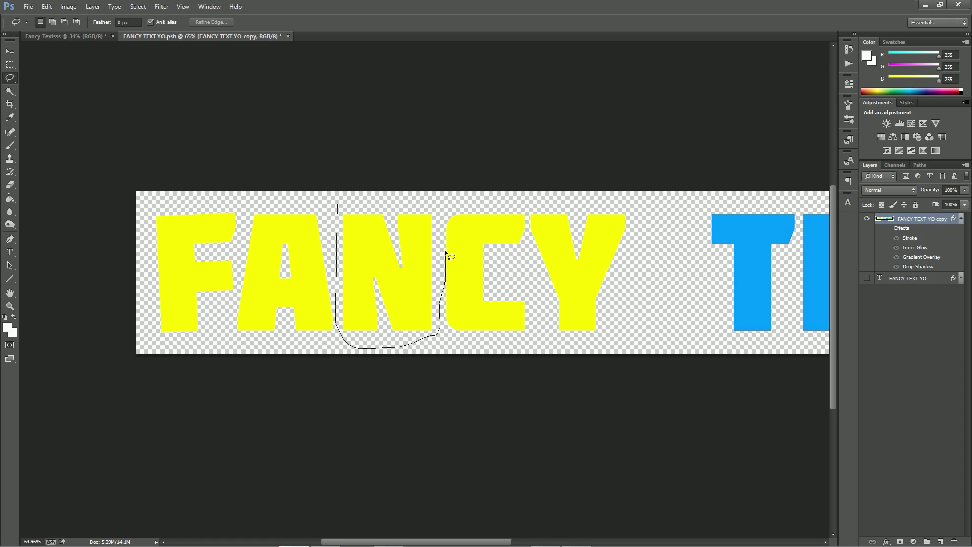
left_click_drag(354, 203, 347, 202)
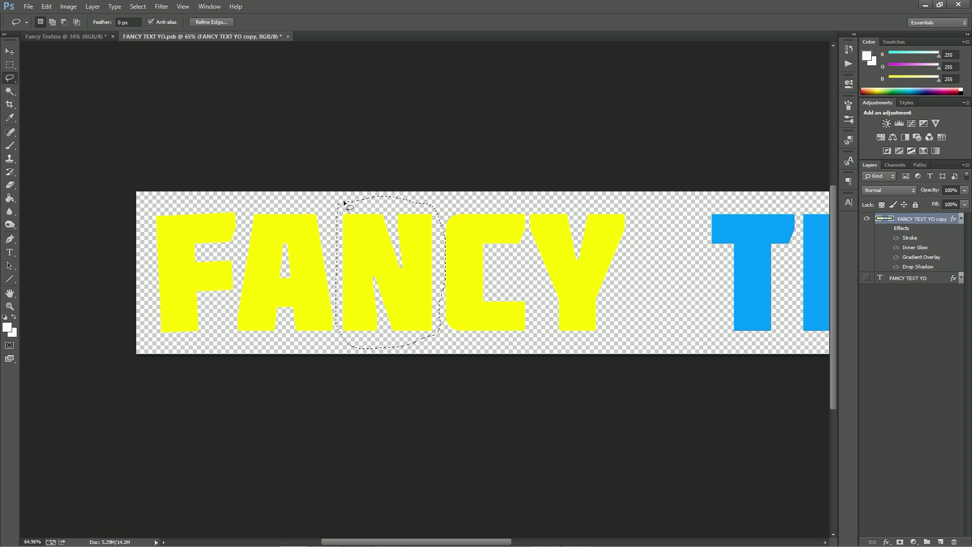
key("ctrl+t")
left_click_drag(424, 278, 416, 315)
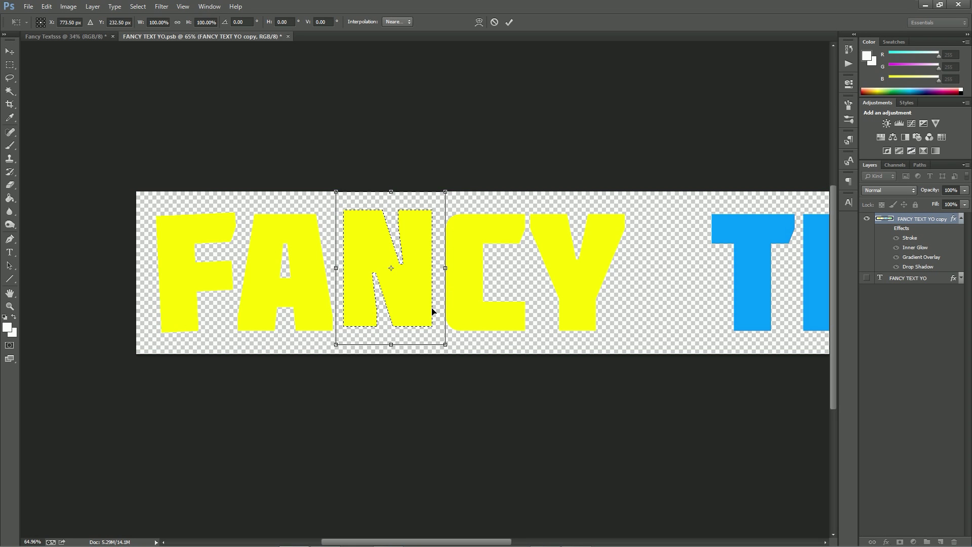
left_click_drag(456, 289, 492, 315)
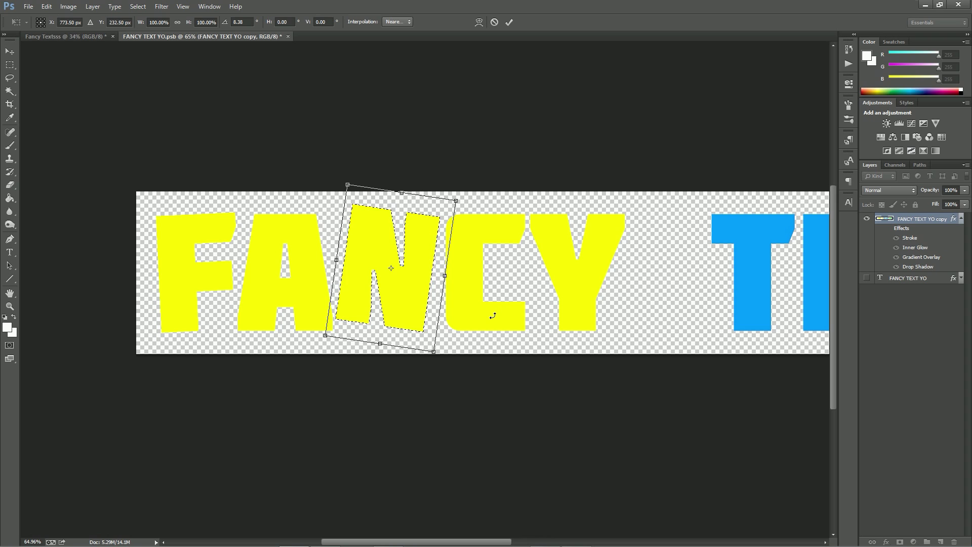
left_click_drag(409, 312, 414, 320)
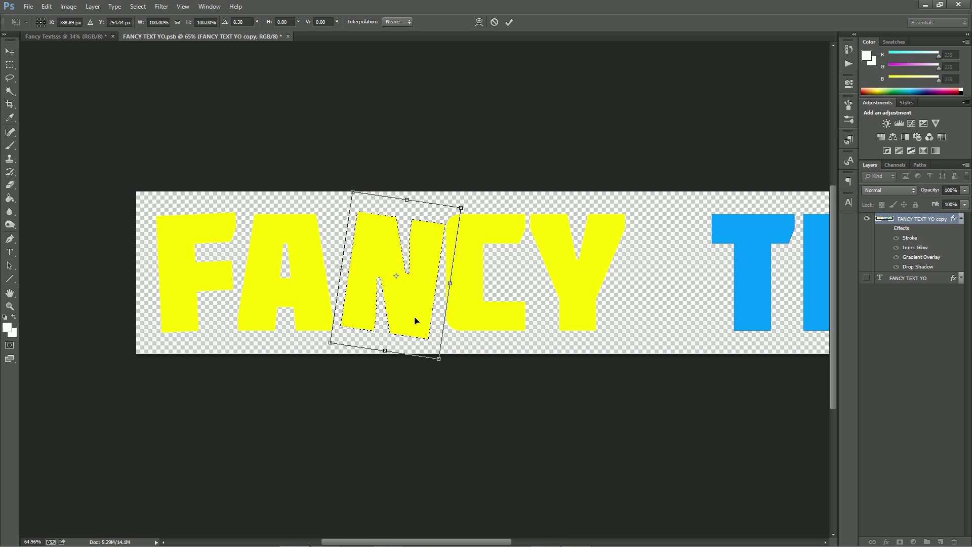
key("Return")
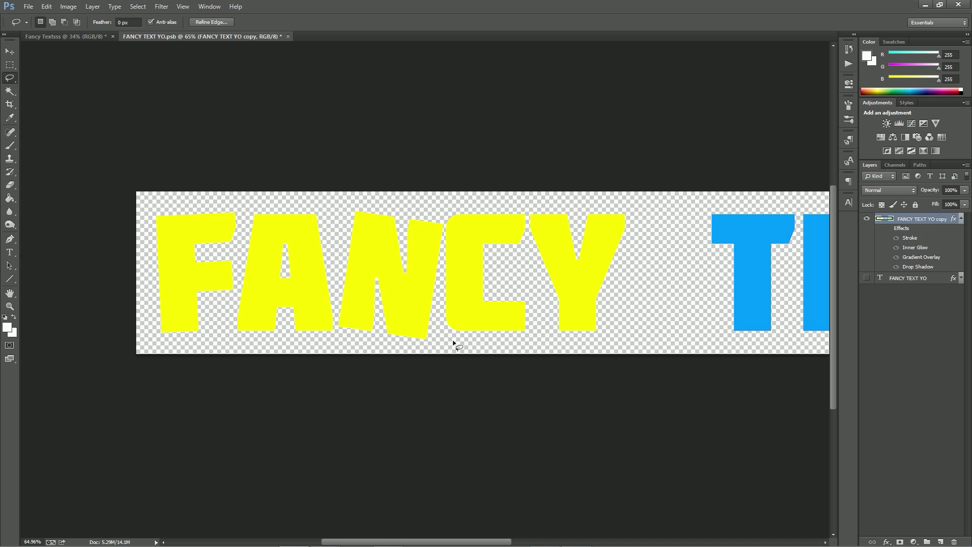
Lasso the letter E of TEXT, rotate it slightly counterclockwise with Free Transform, and deselect it.
scroll(453, 346, "right", 10)
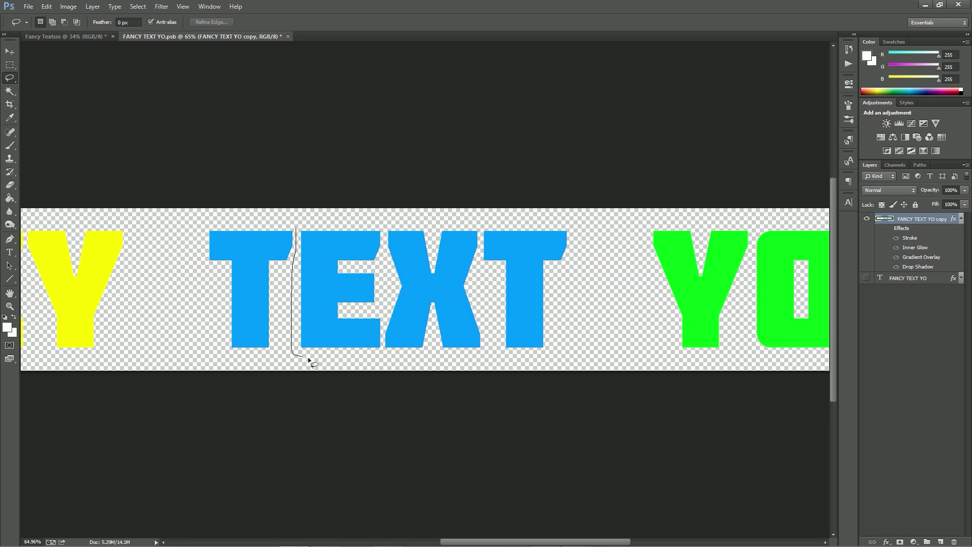
left_click_drag(382, 355, 382, 334)
left_click_drag(388, 265, 384, 249)
left_click_drag(300, 224, 303, 226)
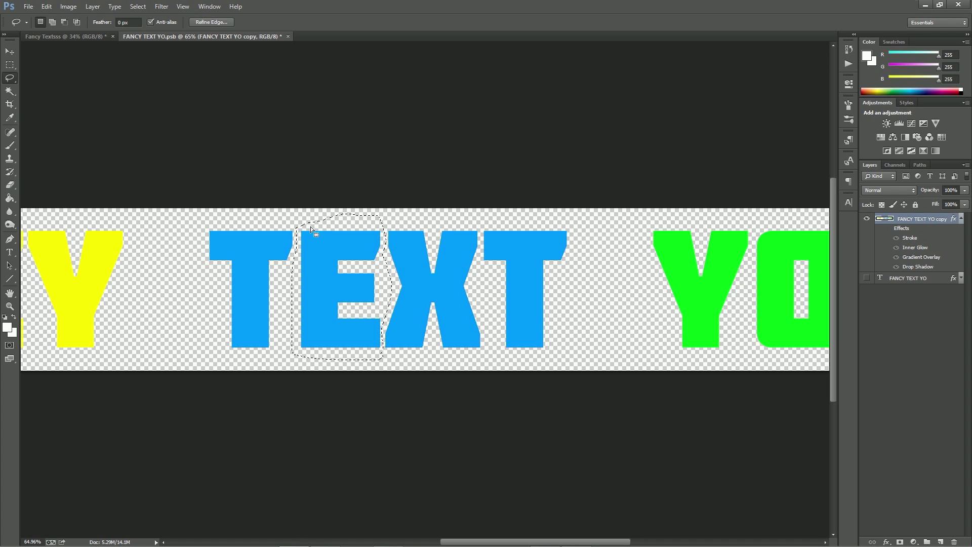
key("ctrl+t")
left_click_drag(427, 284, 417, 278)
key("Return")
key("ctrl+d")
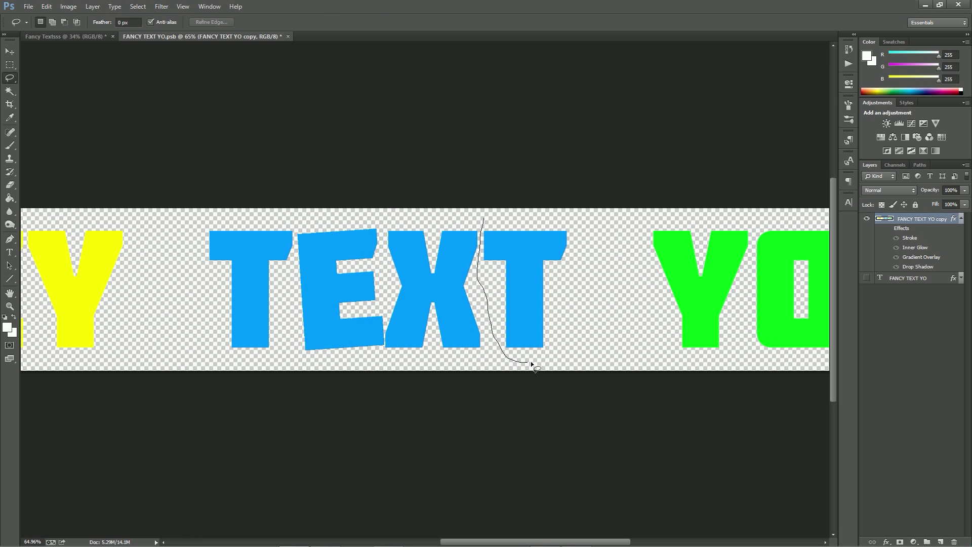
Lasso the last T of TEXT and rotate it about 5.8° clockwise with Free Transform.
mouse_move(604, 282)
left_mouse_down()
mouse_move(574, 218)
mouse_move(491, 219)
left_mouse_up()
key("ctrl+t")
left_click_drag(618, 238, 624, 250)
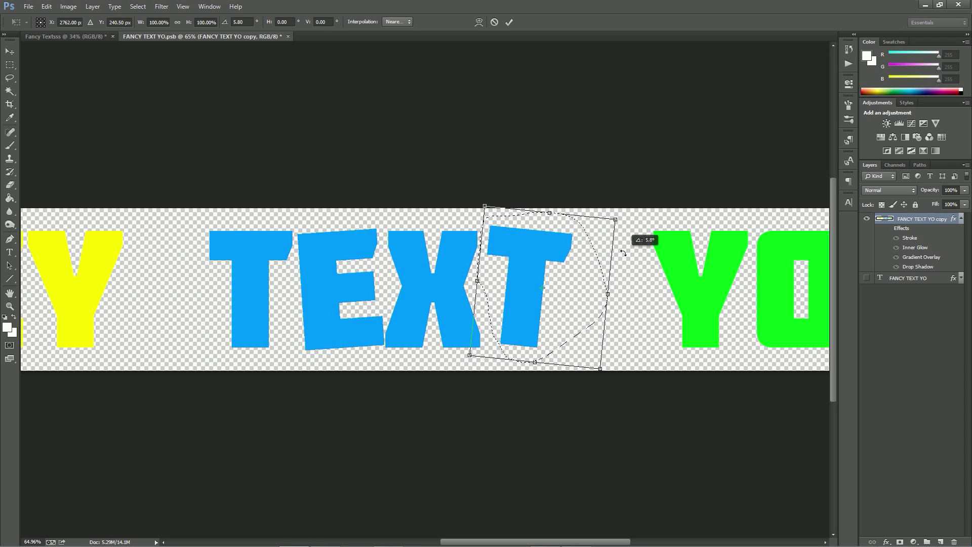
left_click_drag(568, 280, 407, 251)
key("Return")
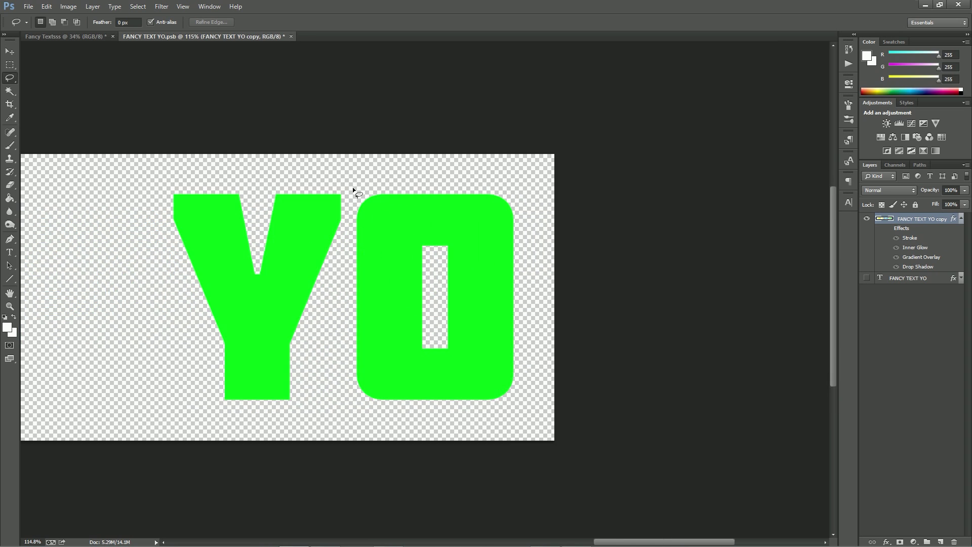
Lasso the letter O of YO, rotate it about 3.7° clockwise with Free Transform, and shift it slightly toward the Y.
mouse_move(335, 327)
left_mouse_down()
mouse_move(501, 423)
mouse_move(578, 367)
mouse_move(543, 219)
left_mouse_up()
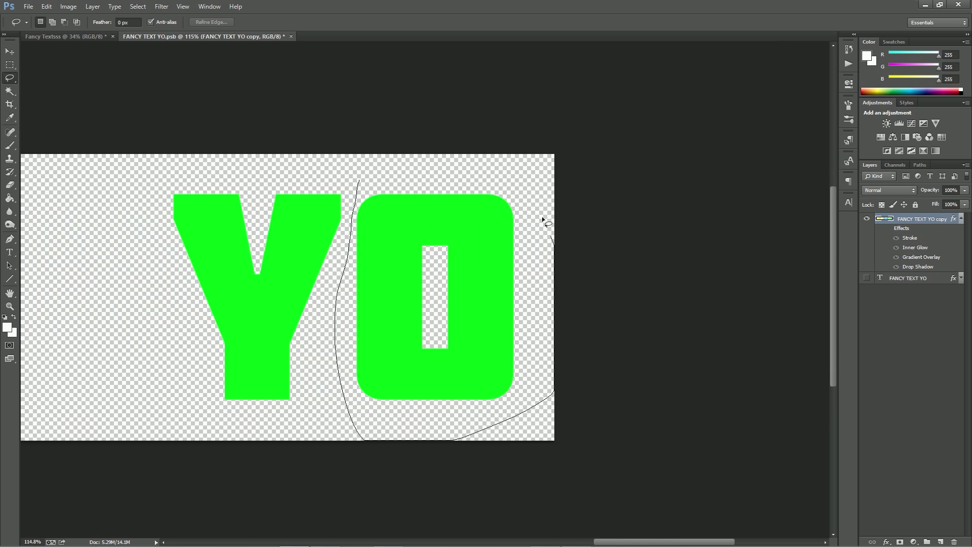
left_click_drag(444, 185, 433, 179)
left_click_drag(368, 184, 356, 202)
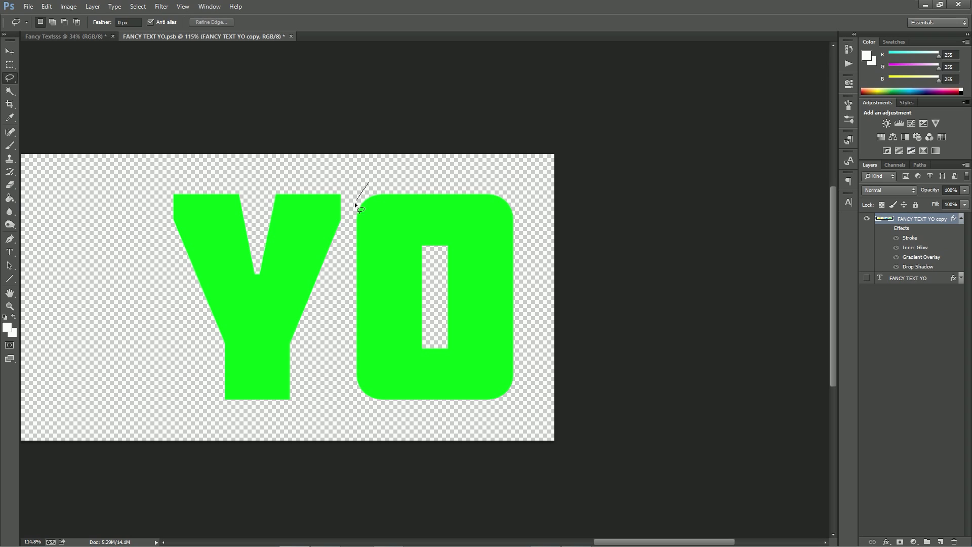
mouse_move(330, 302)
left_mouse_down()
mouse_move(385, 450)
mouse_move(549, 466)
mouse_move(617, 382)
mouse_move(589, 204)
left_mouse_up()
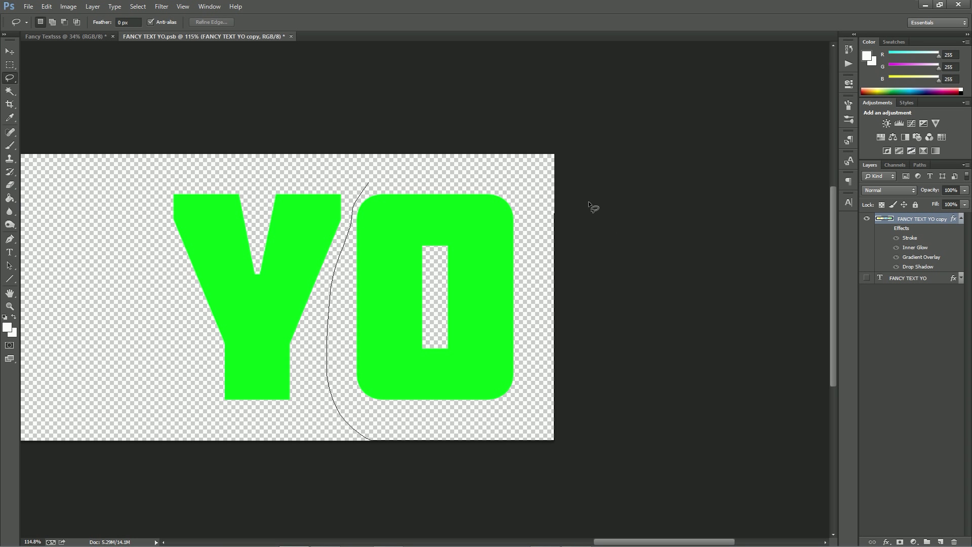
left_click_drag(379, 179, 381, 181)
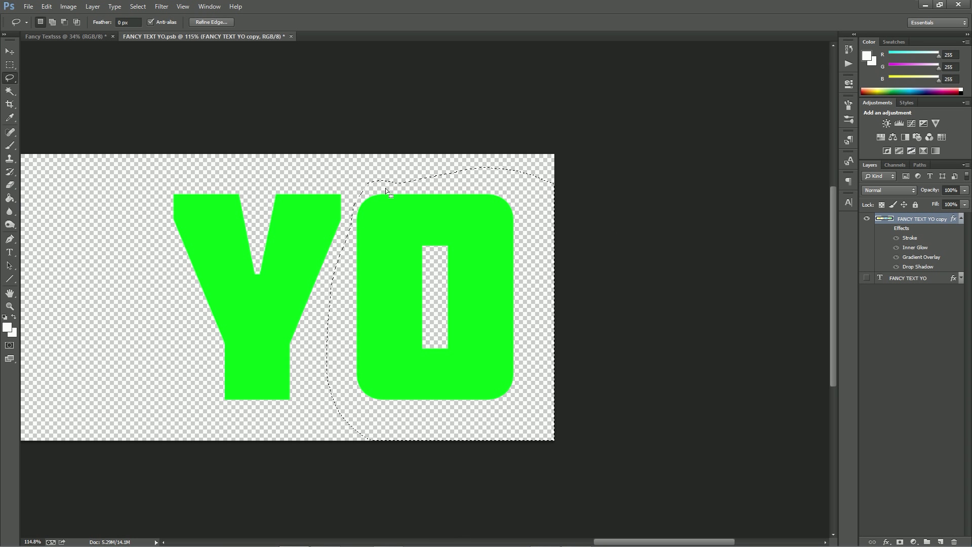
key("ctrl+t")
left_click_drag(591, 218, 601, 216)
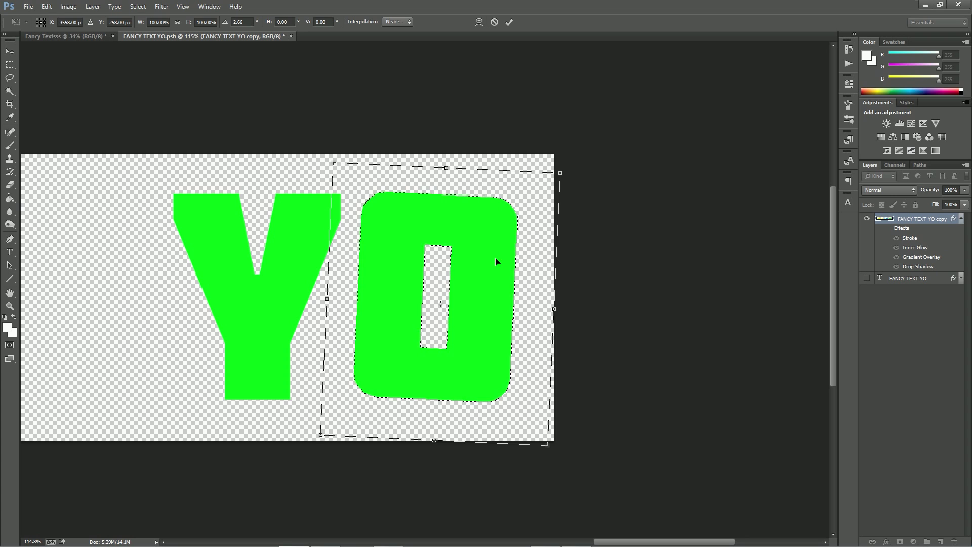
left_click_drag(496, 262, 490, 257)
left_click_drag(661, 243, 675, 249)
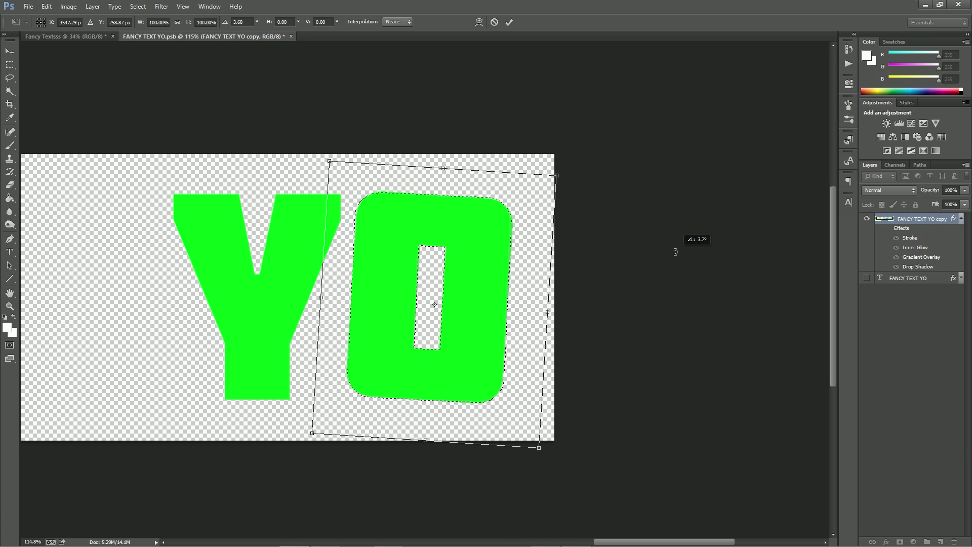
key("Return")
Brush a white stroke down the first T of TEXT, save the smart object contents, and check the result in Fancy Textsss.
scroll(527, 289, "down", 5)
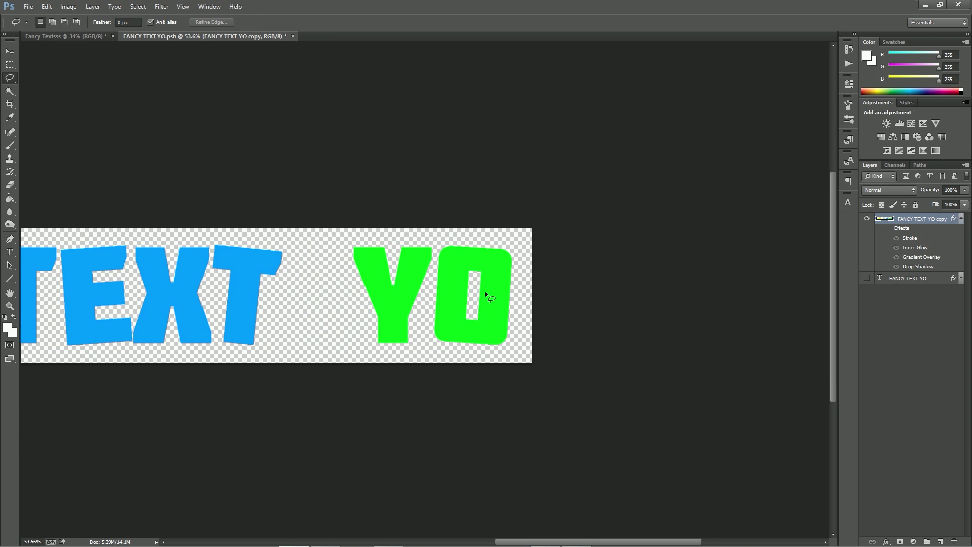
scroll(427, 266, "down", 2)
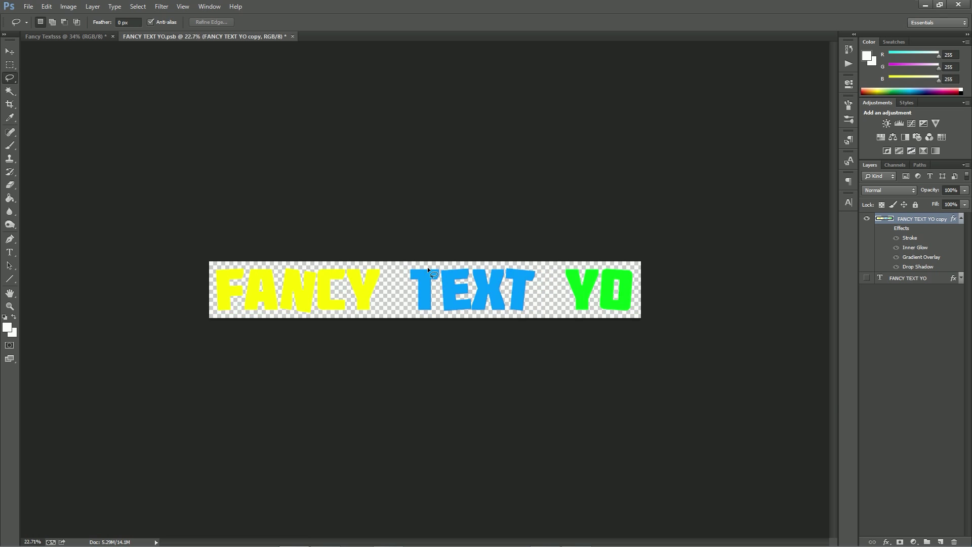
scroll(428, 266, "up", 3)
scroll(427, 266, "down", 1)
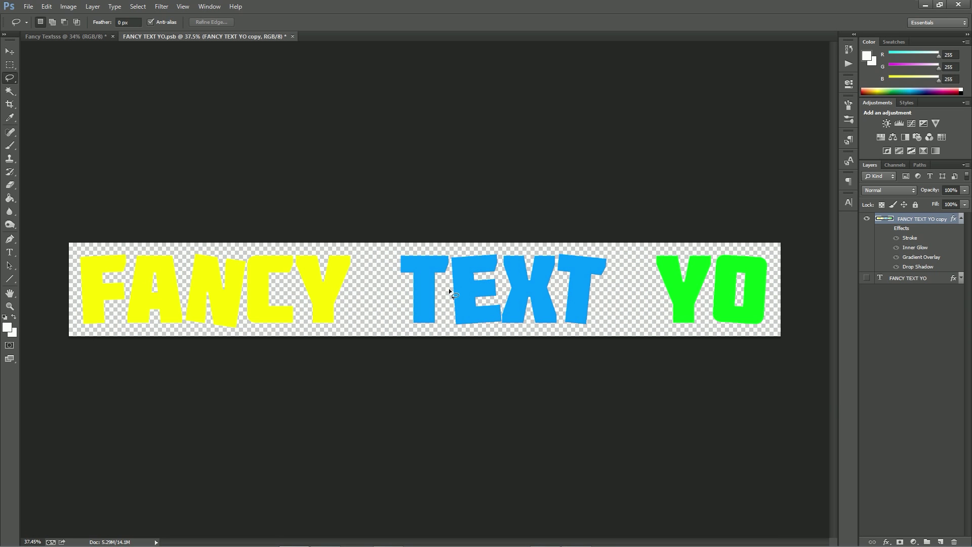
scroll(427, 267, "up", 4)
key("b")
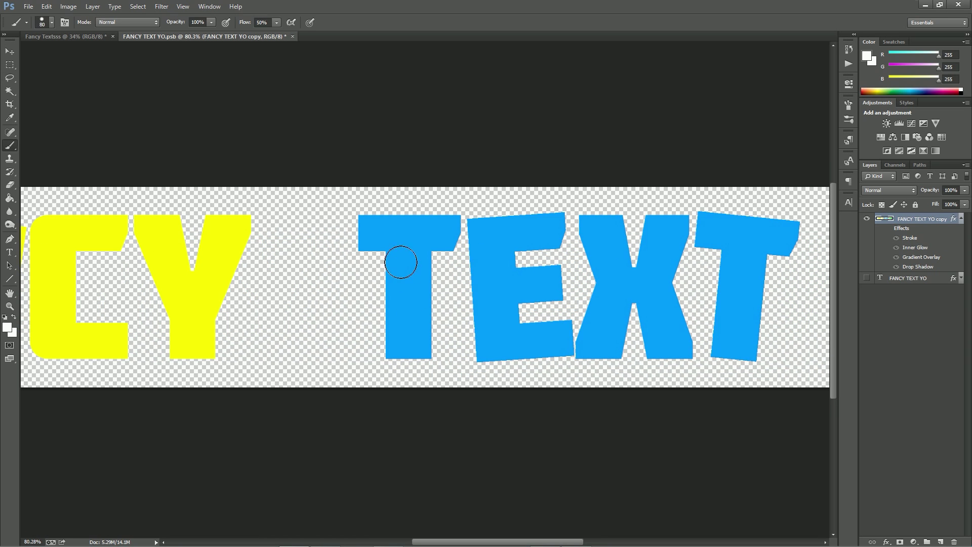
left_click_drag(396, 253, 412, 329)
scroll(428, 326, "down", 1)
scroll(428, 326, "down", 2)
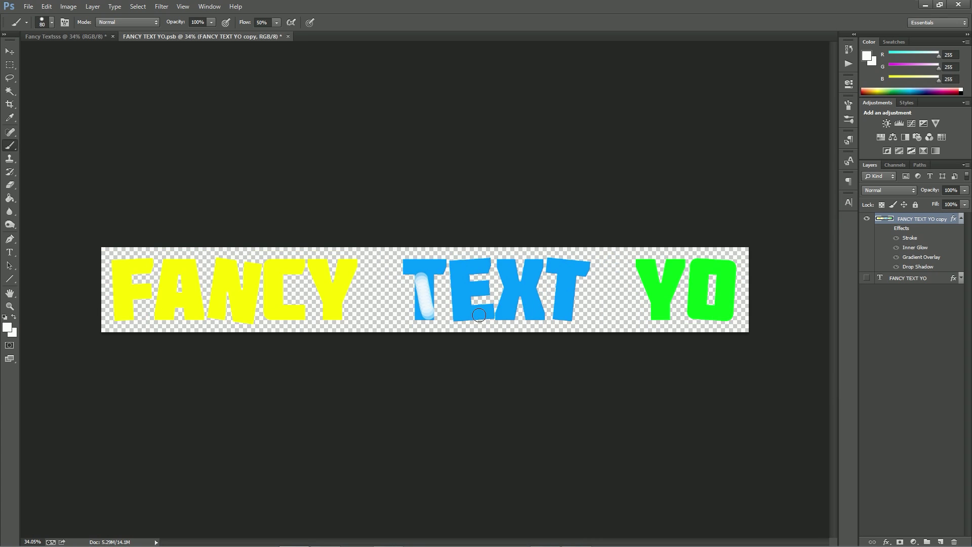
scroll(476, 314, "up", 1)
scroll(476, 314, "down", 1)
key("ctrl+s")
left_click(95, 38)
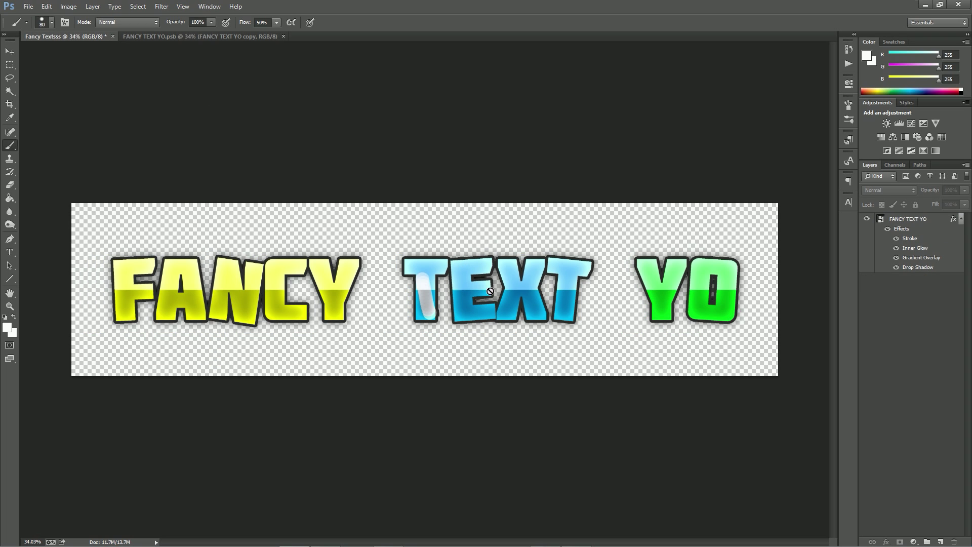
Remove the white stroke from the smart object contents, save them again, and inspect the updated lettering in Fancy Textsss.
left_click(236, 36)
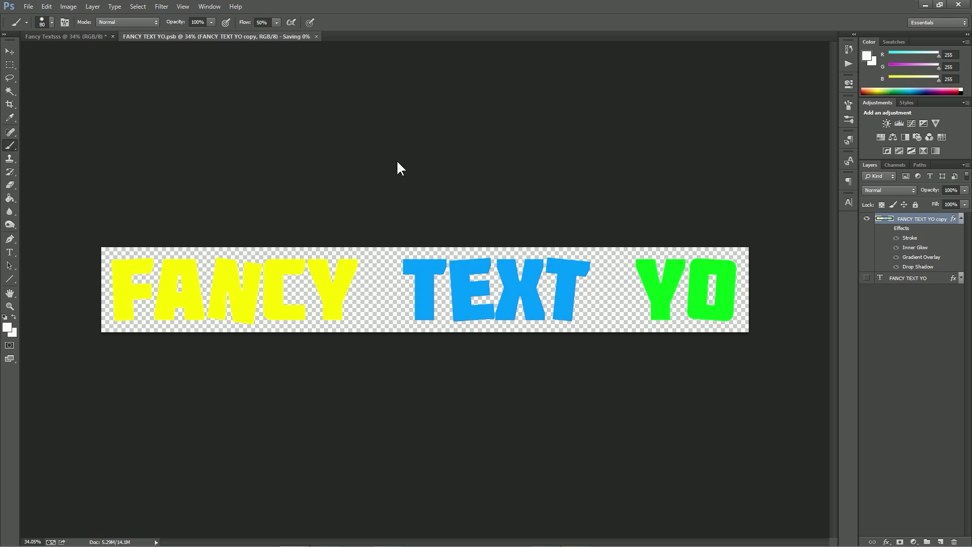
left_click(81, 34)
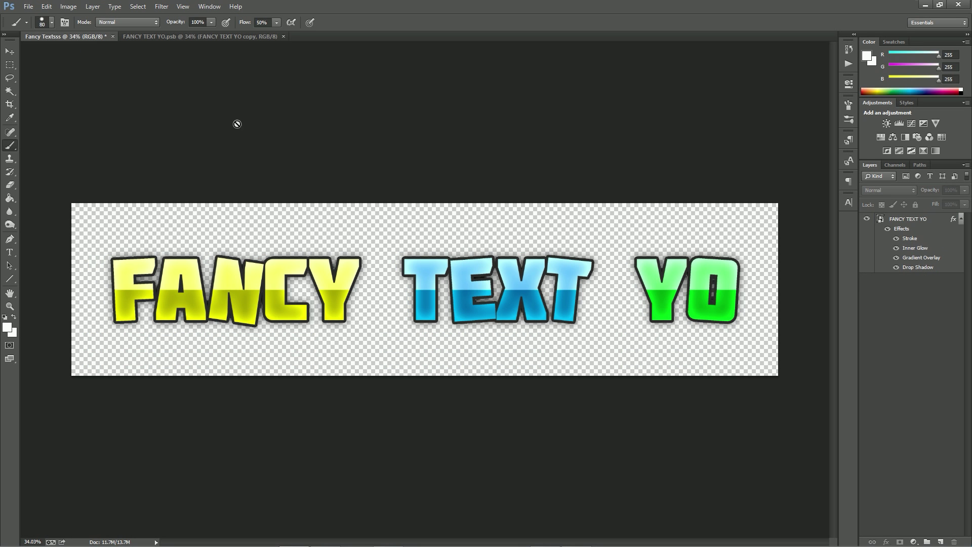
scroll(469, 263, "down", 2)
scroll(470, 263, "up", 3)
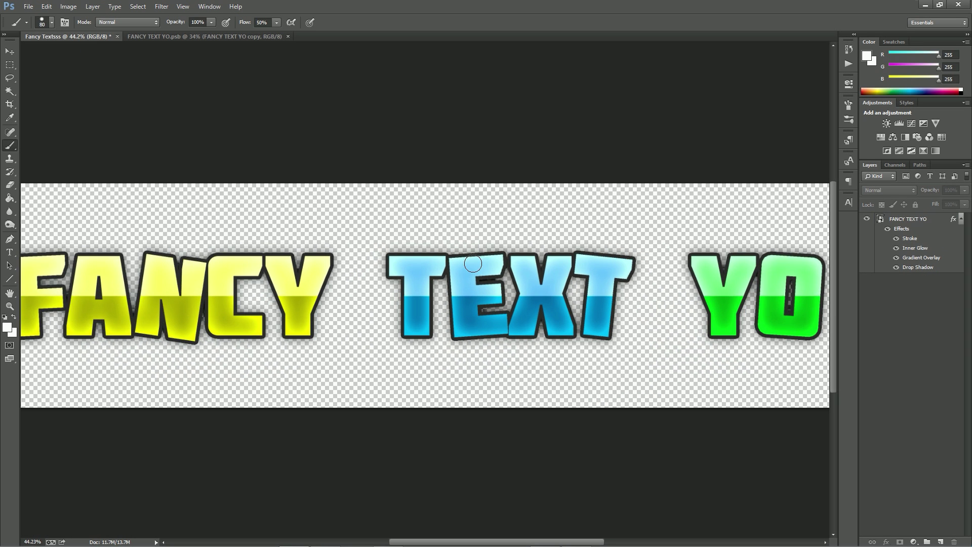
scroll(464, 265, "down", 3)
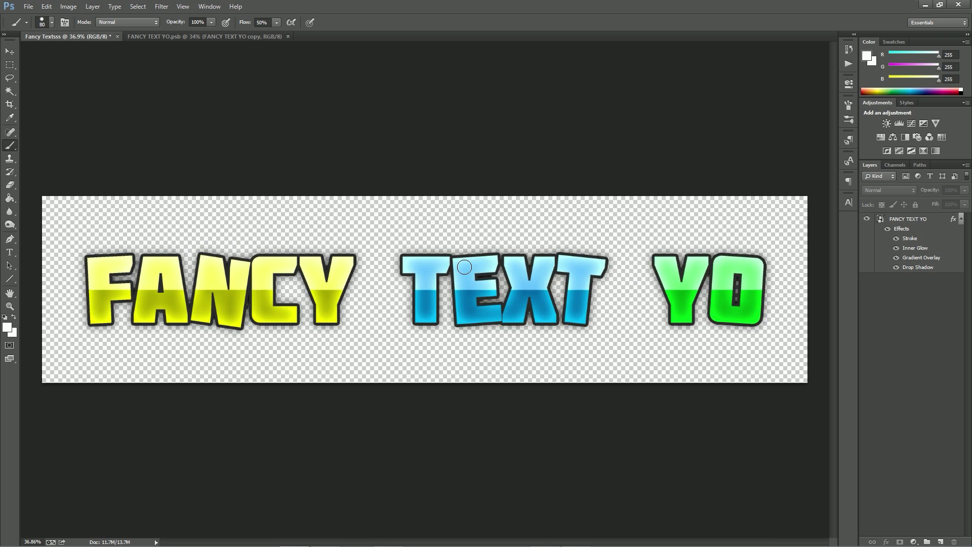
scroll(546, 230, "down", 3)
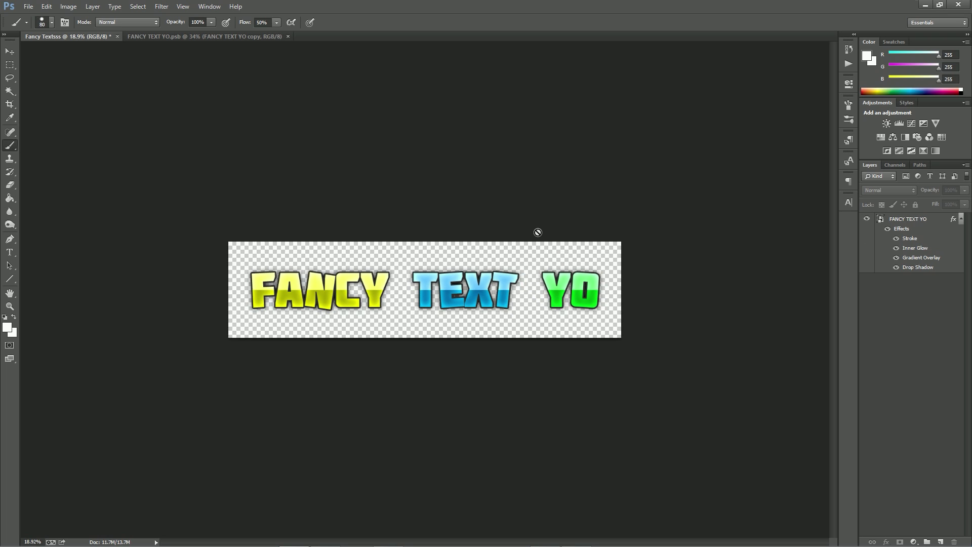
scroll(536, 230, "down", 1)
scroll(536, 231, "up", 4)
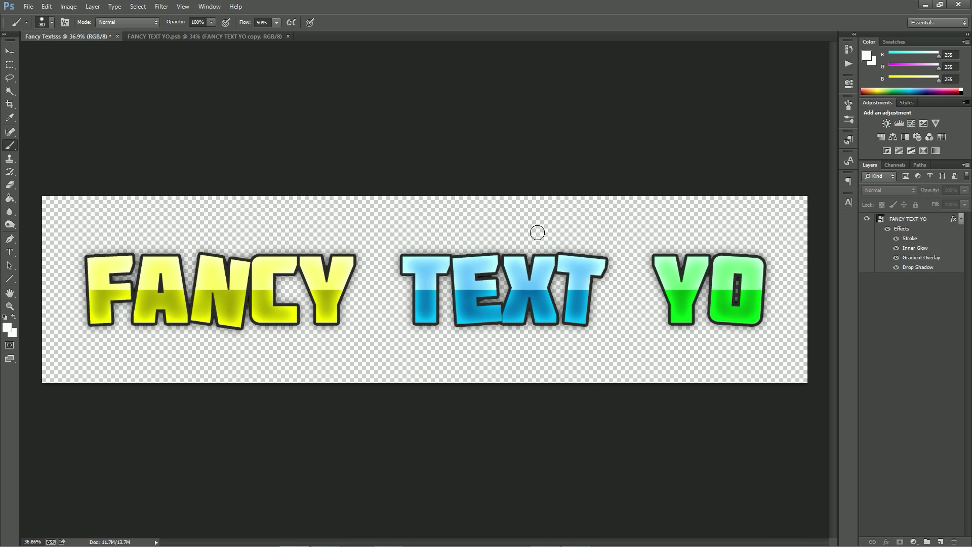
Lower the Inner Glow opacity in the FANCY TEXT YO smart object's layer style.
double_click(944, 224)
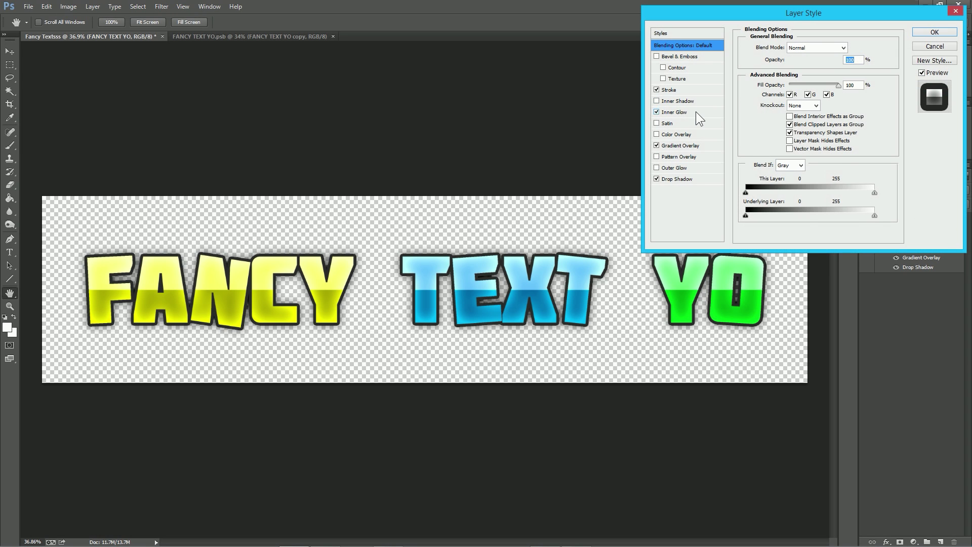
left_click(696, 111)
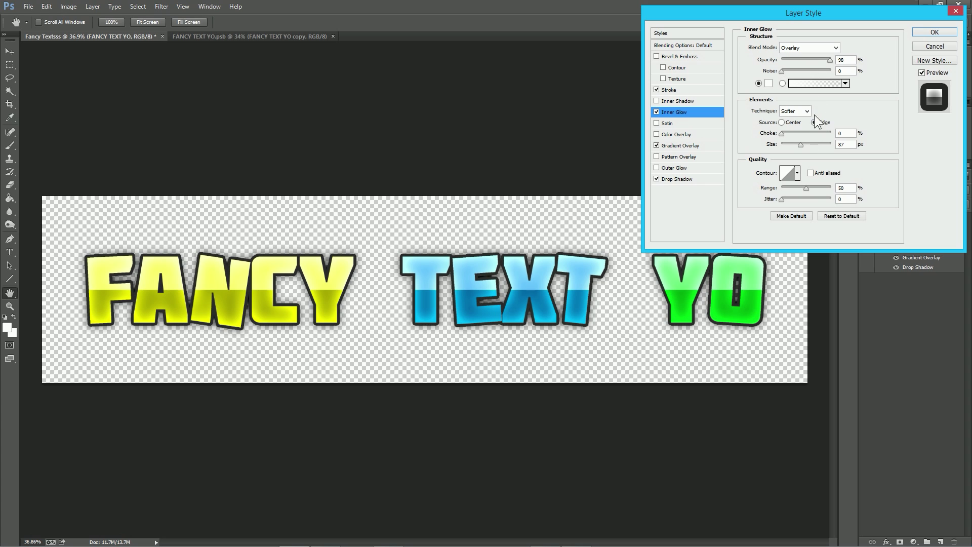
left_click_drag(829, 60, 813, 61)
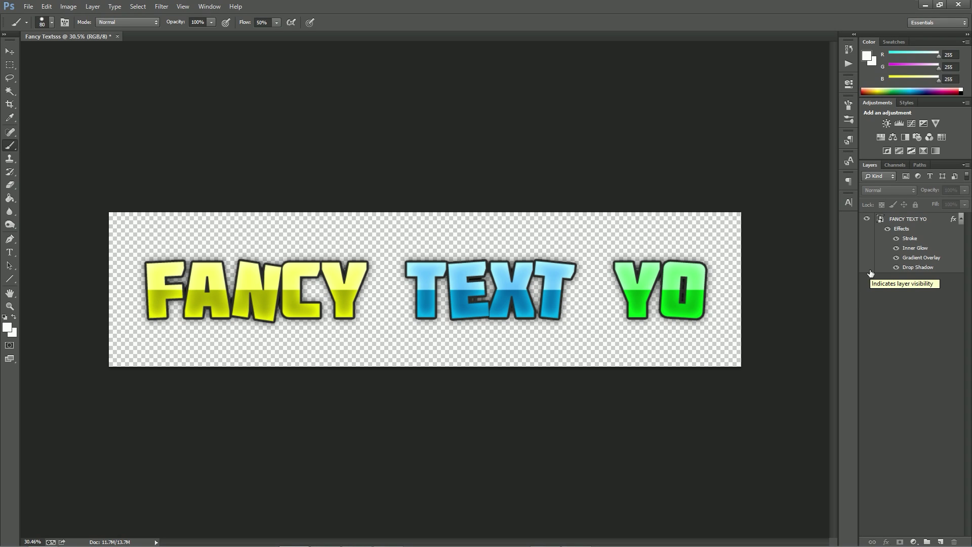
Duplicate the FANCY TEXT YO smart object layer as FANCY TEXT YO copy.
left_click(925, 220)
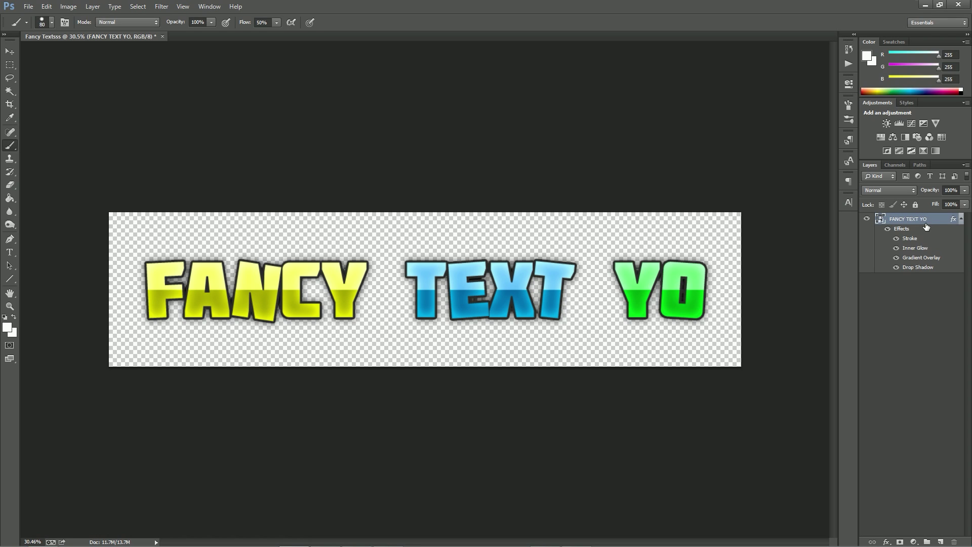
key("alt+l")
key("d")
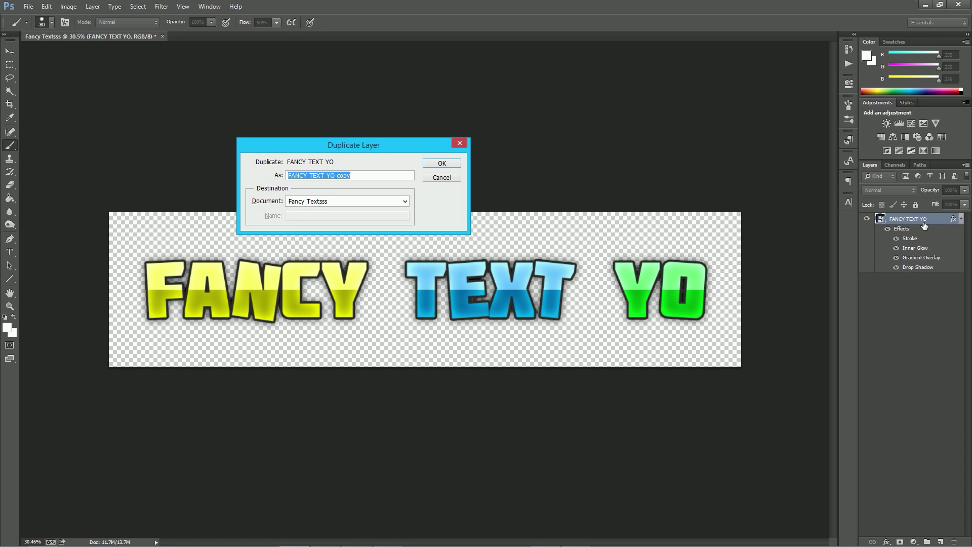
key("Return")
On the original FANCY TEXT YO layer, hide Inner Glow, Gradient Overlay and Drop Shadow, keeping only the Stroke effect on.
left_click(918, 279)
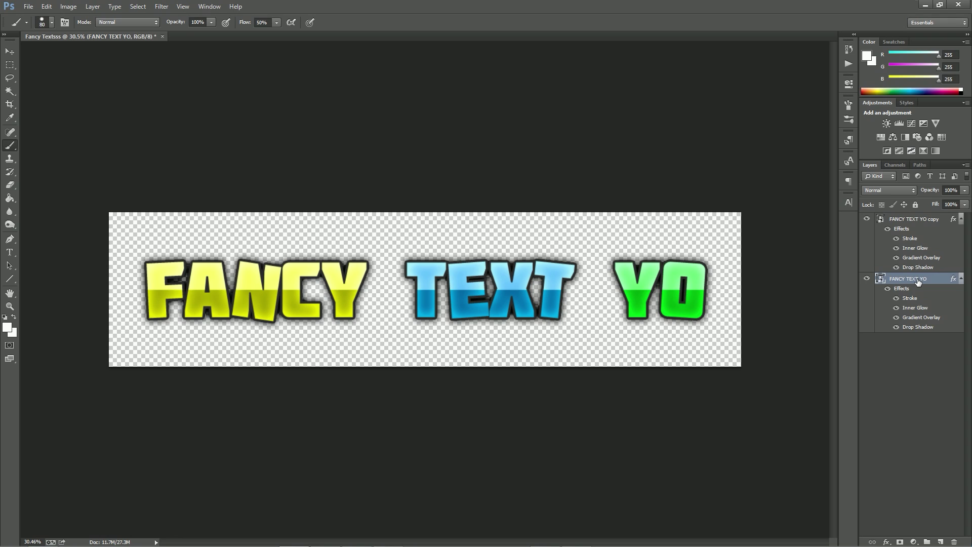
left_click(887, 288)
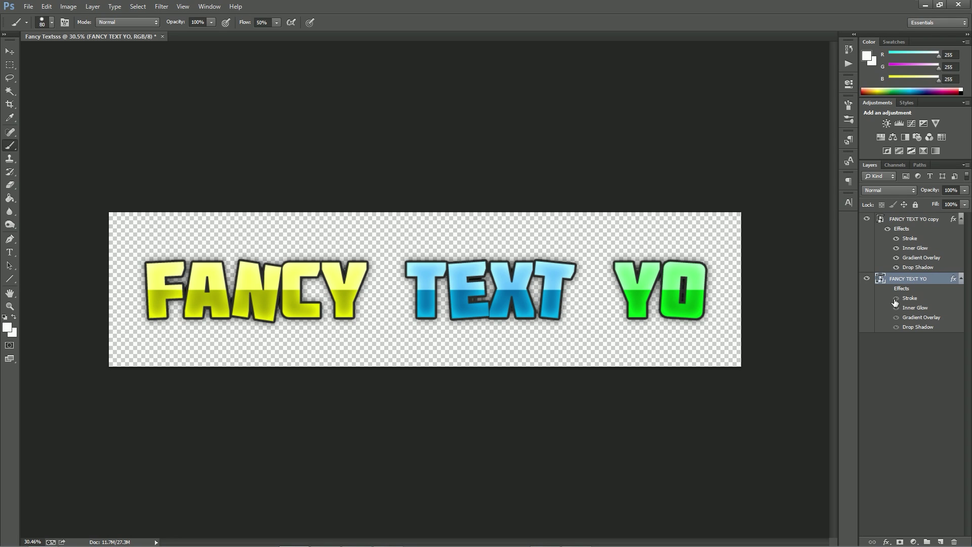
left_click(896, 299)
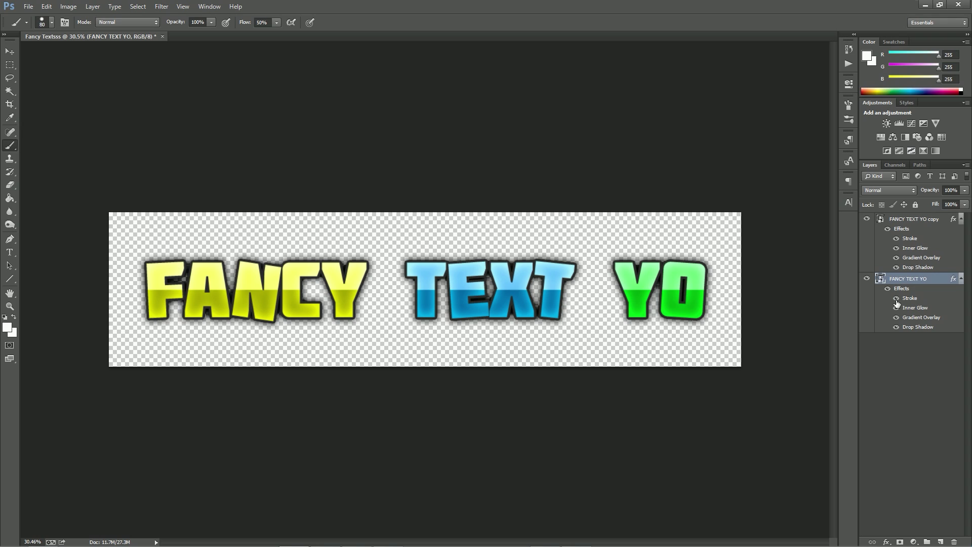
left_click(896, 327)
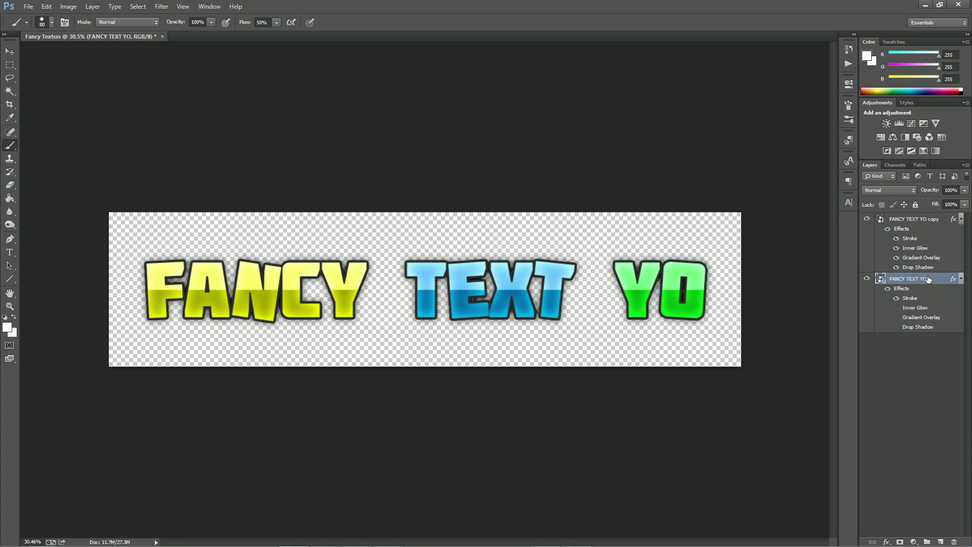
Rasterize the original FANCY TEXT YO layer and darken it to black by lowering the white output level in Levels.
right_click(927, 279)
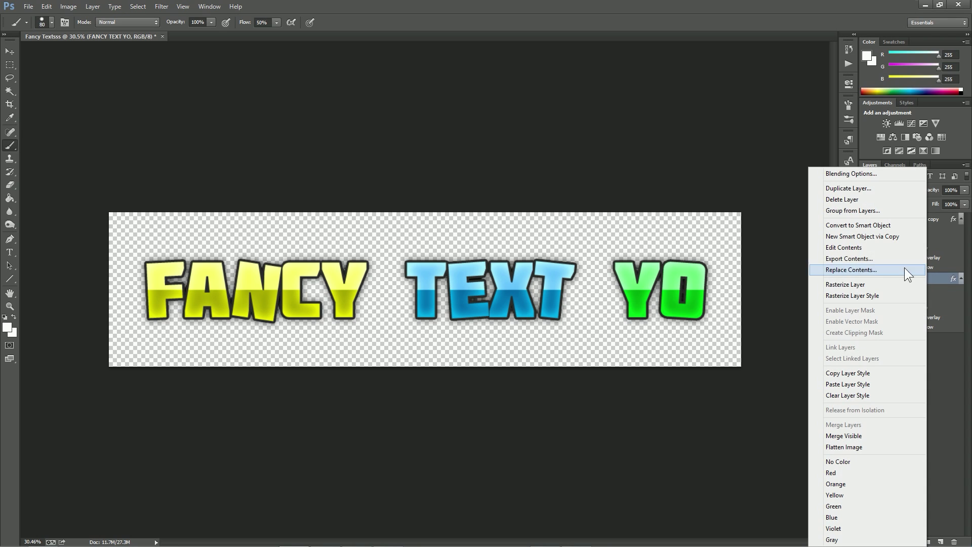
left_click(856, 284)
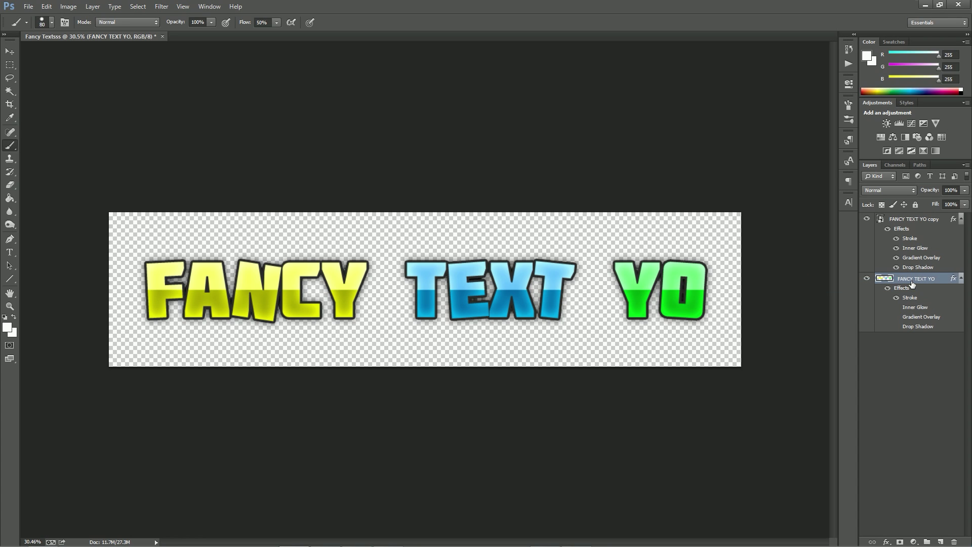
key("ctrl+l")
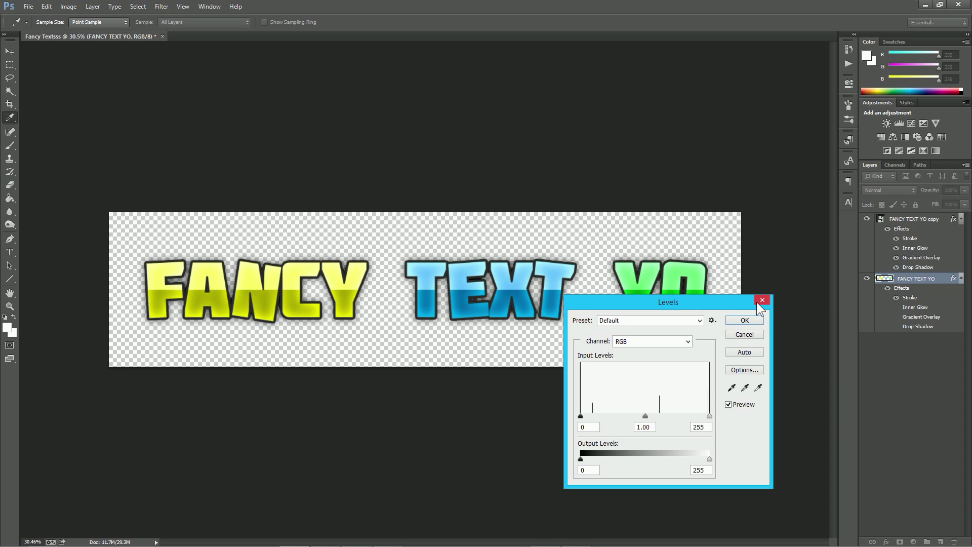
left_click(759, 300)
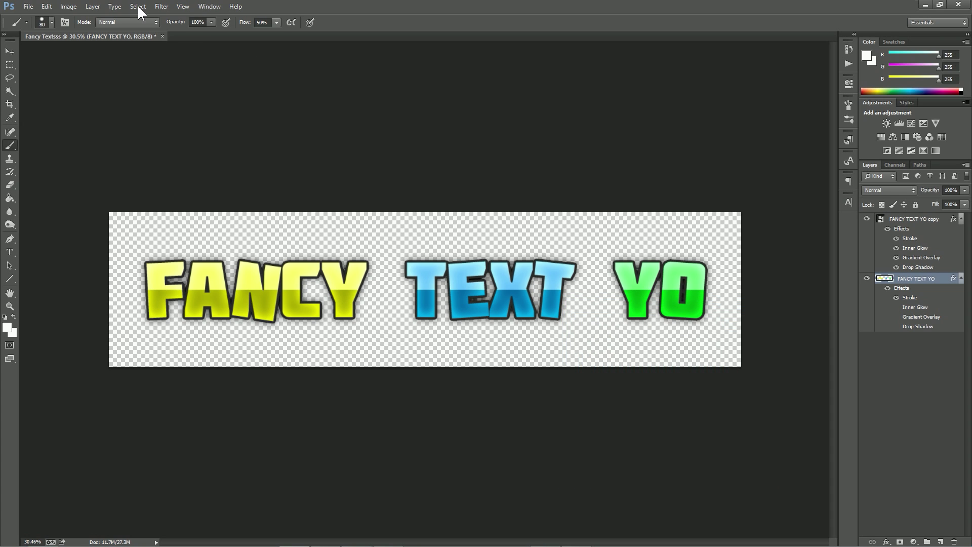
left_click(69, 7)
mouse_move(79, 36)
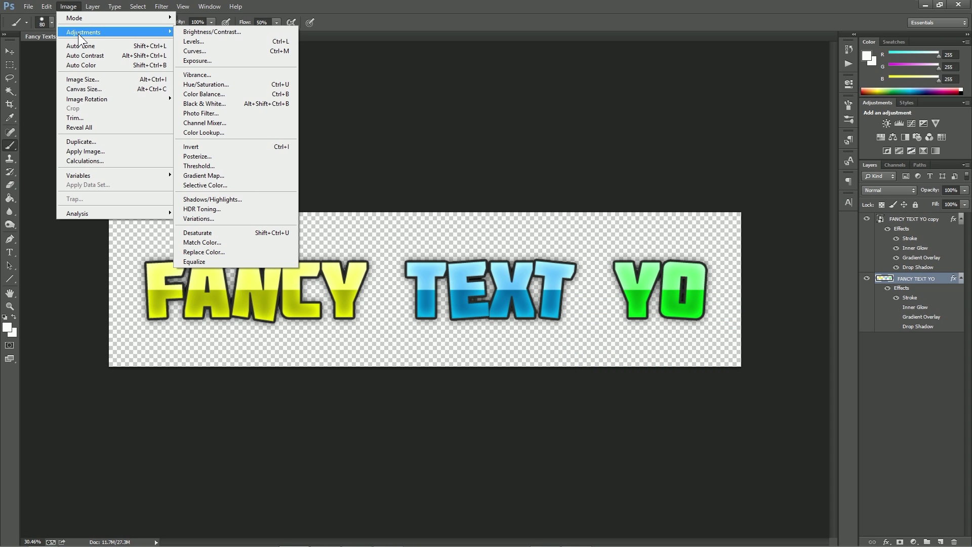
left_click(212, 41)
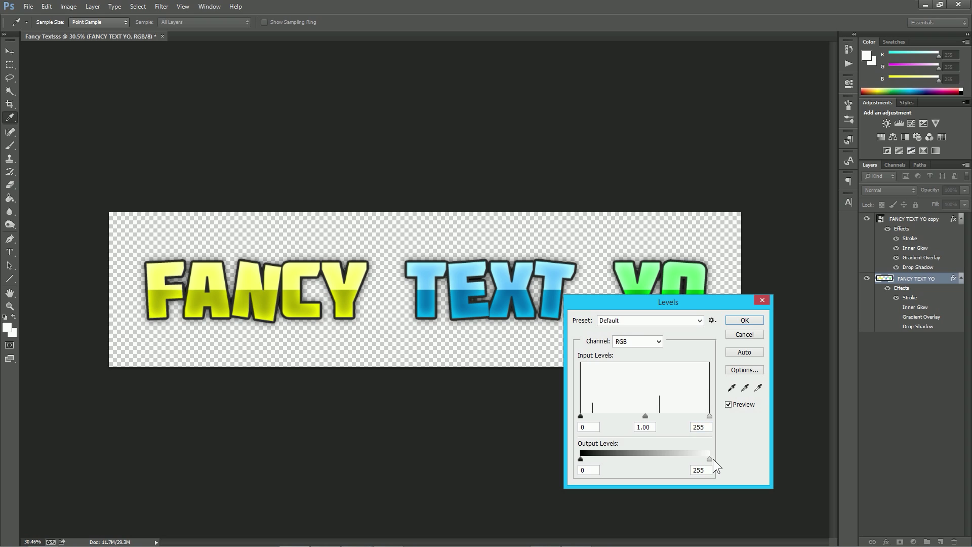
left_click_drag(710, 458, 555, 445)
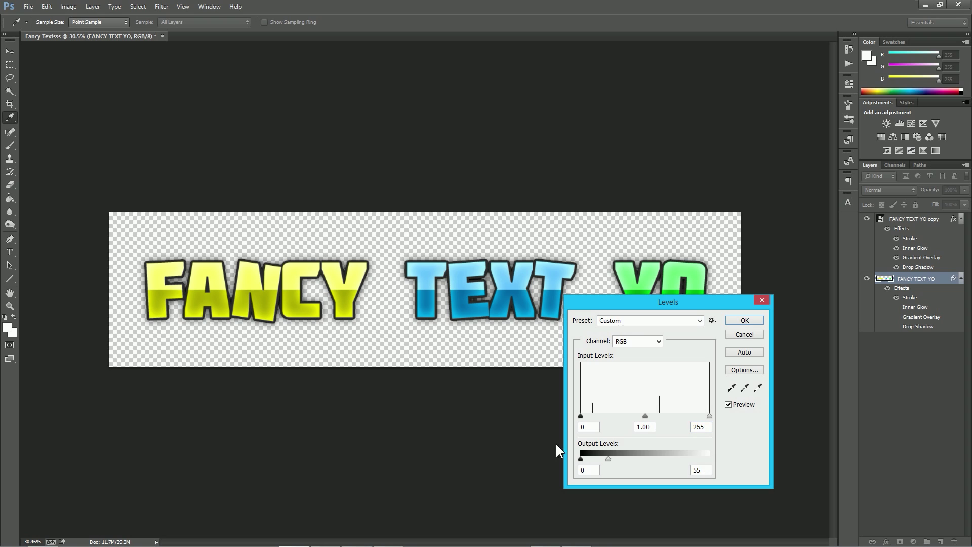
left_click(744, 321)
Shift the black FANCY TEXT YO layer straight down by about 29 px so it forms a thick lower edge behind the lettering.
key("ctrl+t")
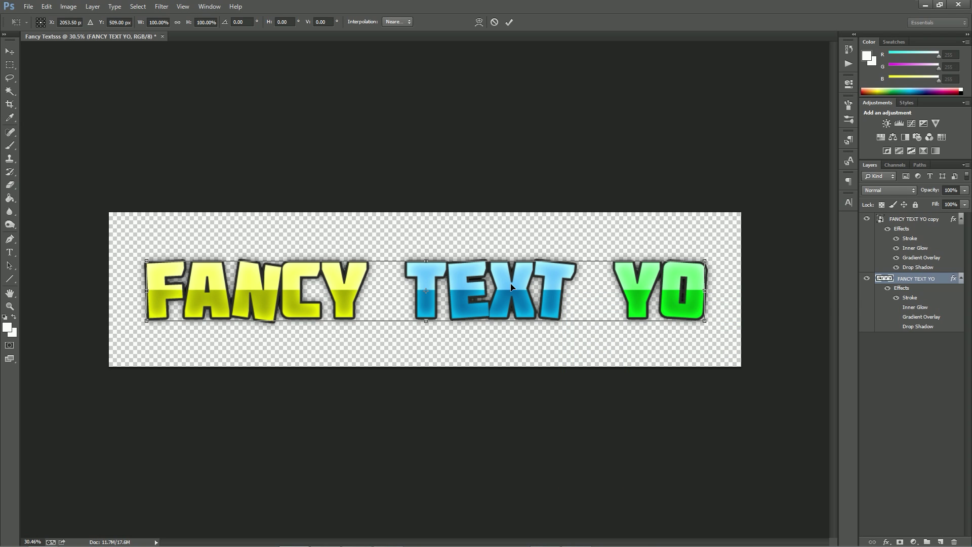
left_click_drag(511, 287, 508, 291)
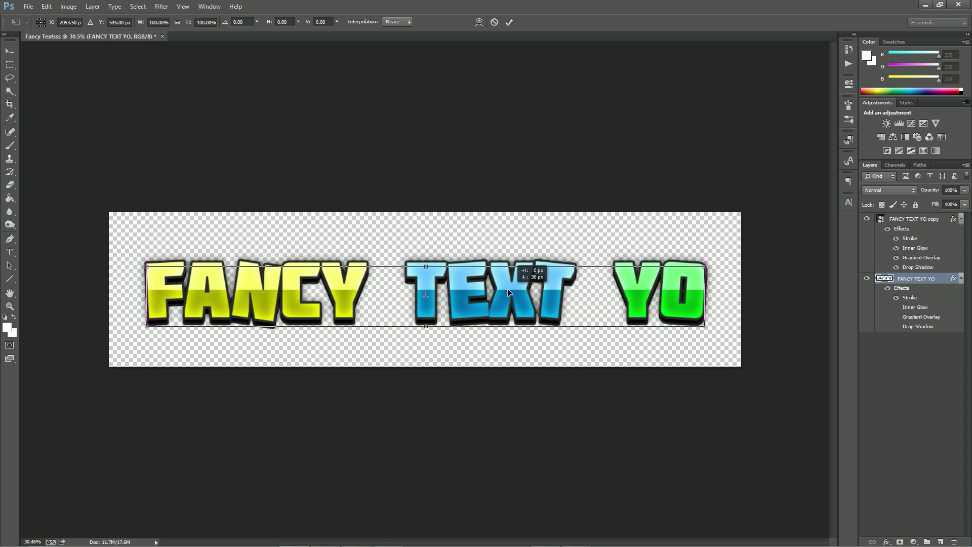
key("shift+Up")
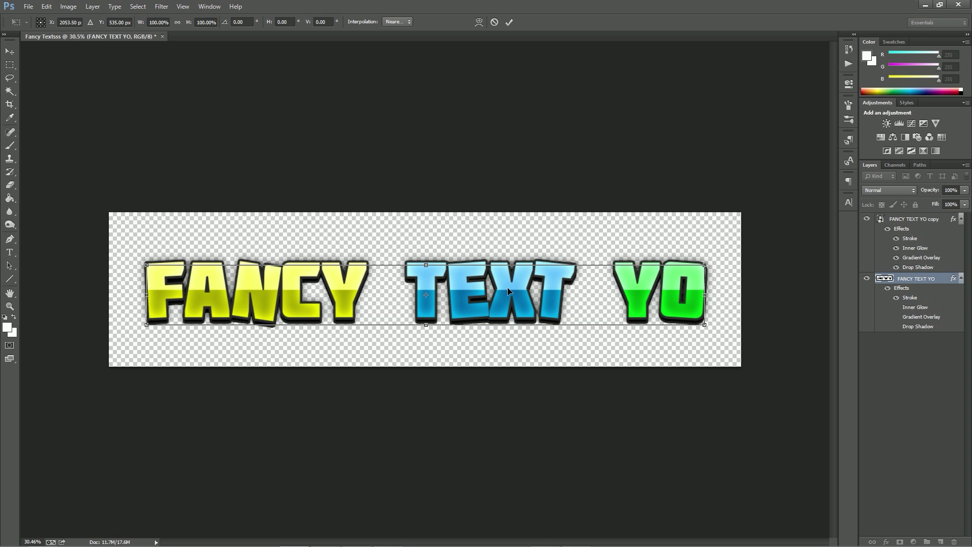
key("Down")
key("Down")
key("Down")
key("Down")
key("Down")
key("Down")
key("Down")
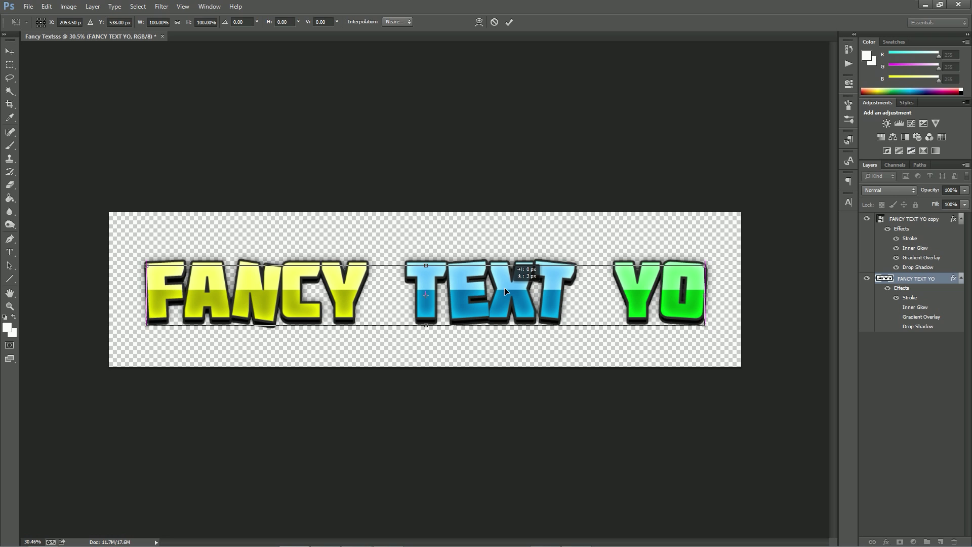
key("Return")
key("b")
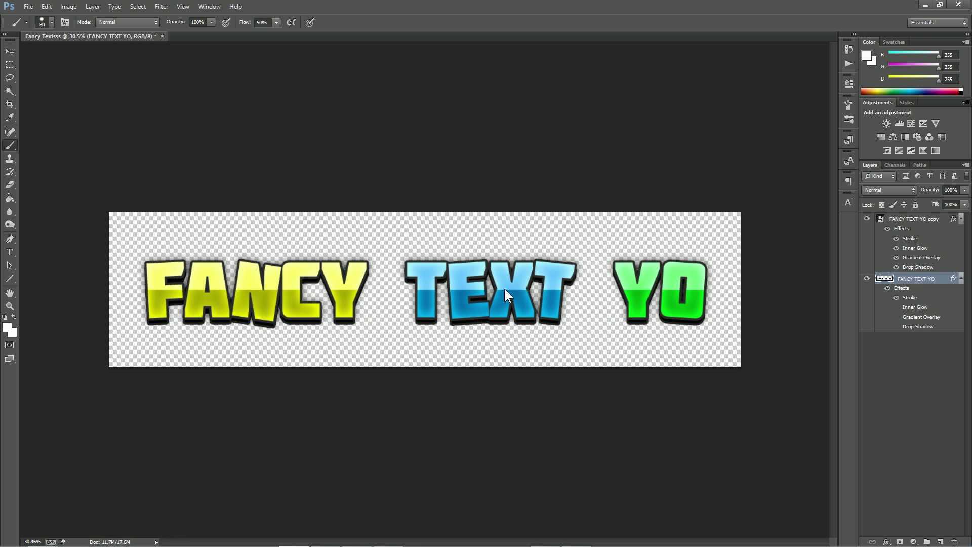
scroll(548, 252, "down", 3)
scroll(548, 252, "up", 4)
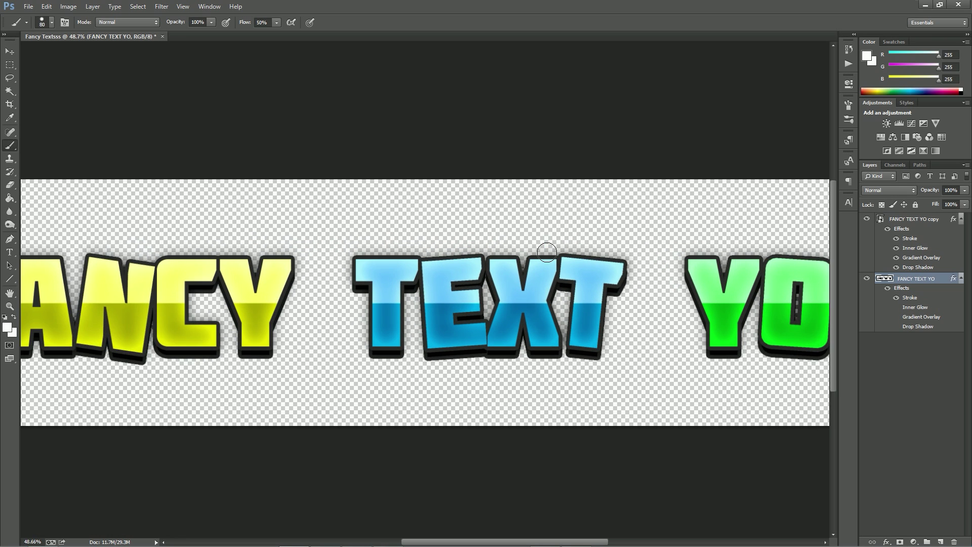
scroll(548, 251, "down", 3)
scroll(547, 251, "up", 2)
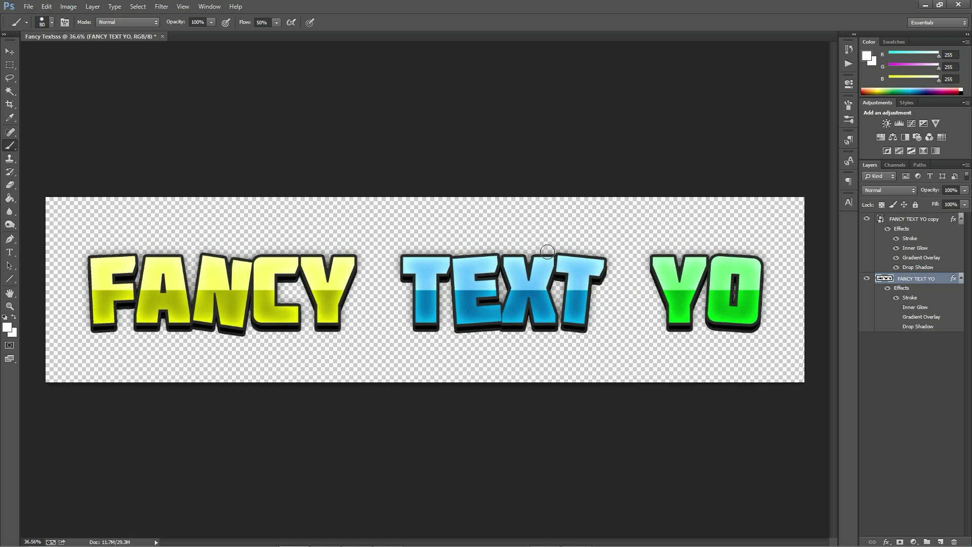
Convert the styled FANCY TEXT YO copy layer to a new smart object.
left_click(940, 357)
double_click(943, 223)
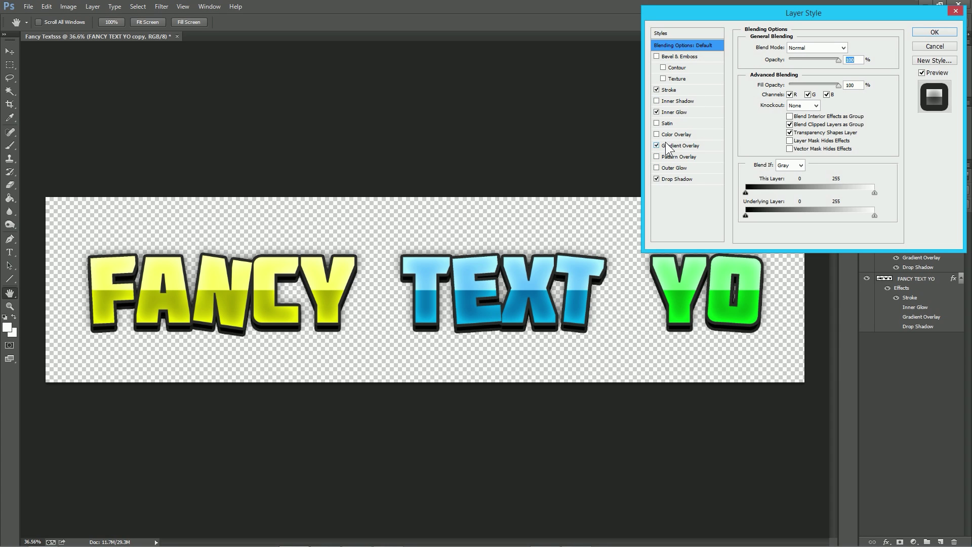
left_click(934, 32)
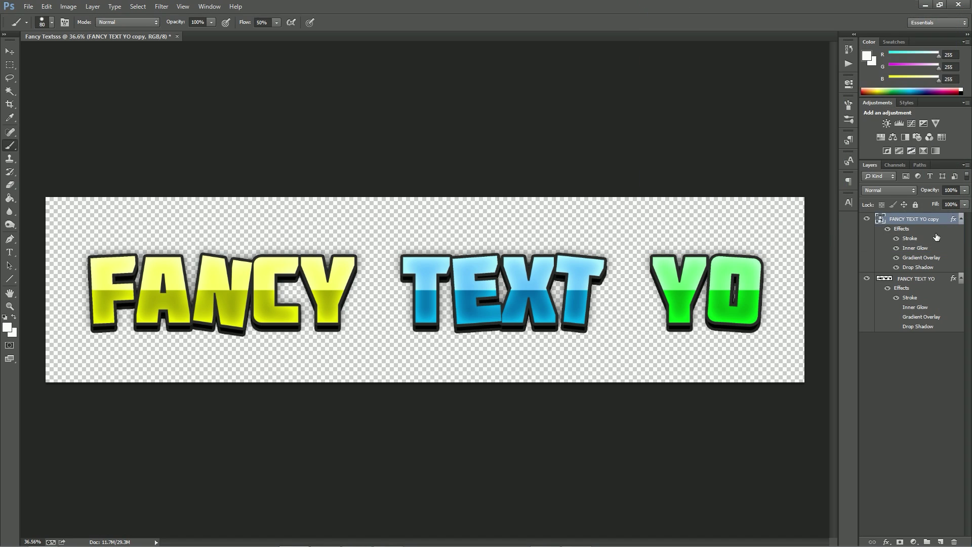
right_click(925, 222)
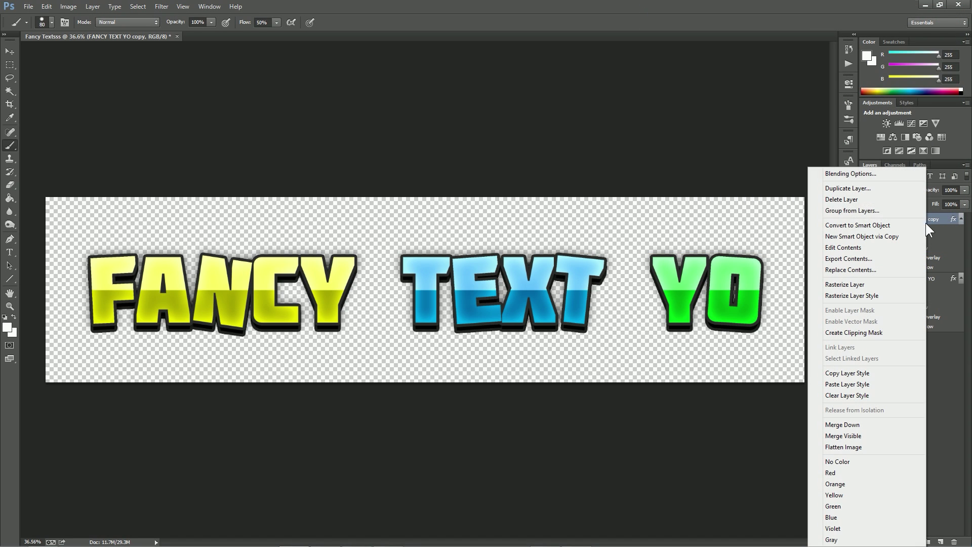
left_click(869, 226)
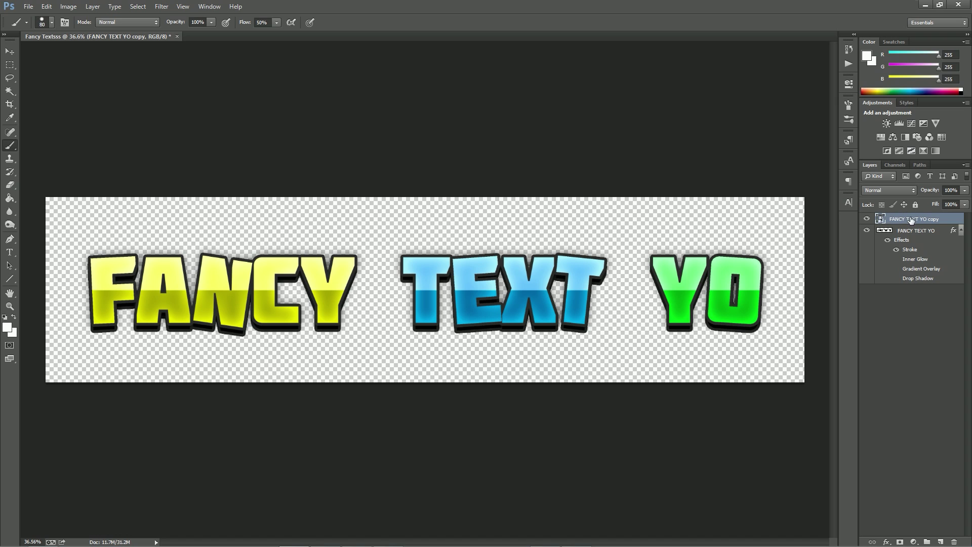
Add an Inner Shadow to the FANCY TEXT YO copy layer with 100% opacity, 90° angle, 97 px distance and 0 px size.
double_click(949, 222)
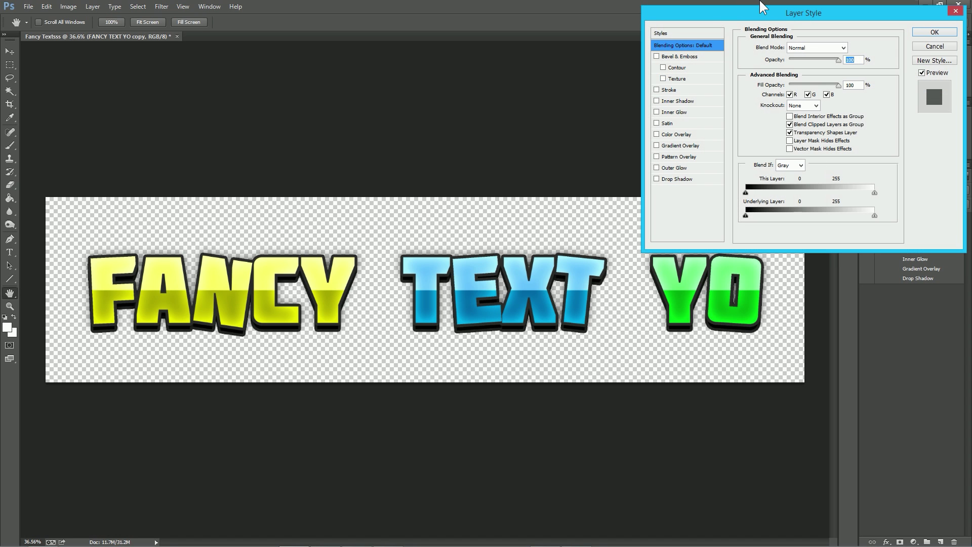
left_click_drag(787, 14, 738, 20)
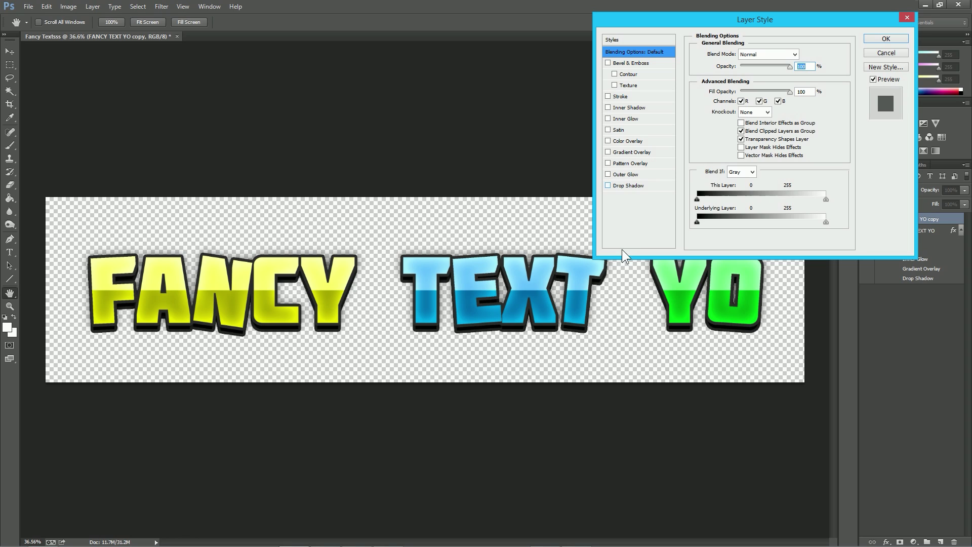
left_click(632, 108)
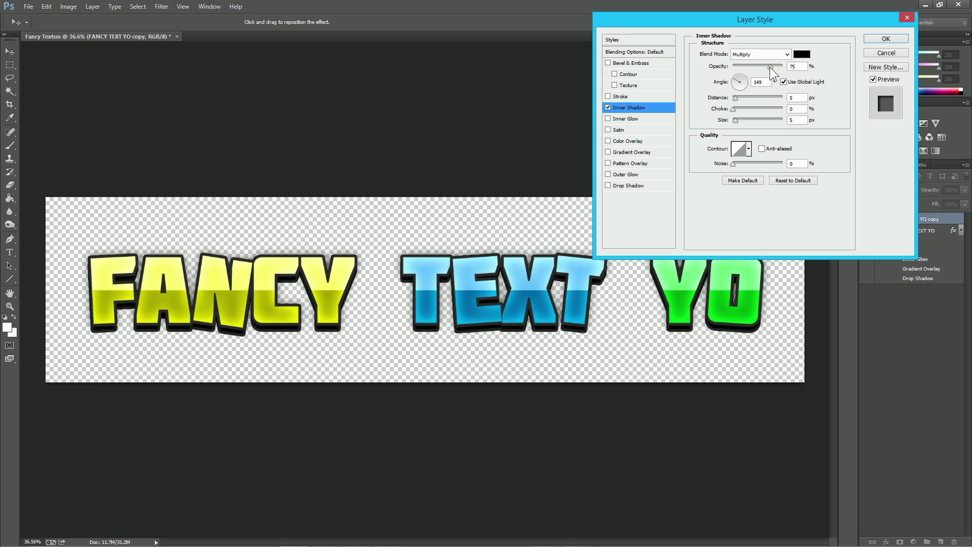
left_click_drag(770, 66, 784, 66)
left_click_drag(735, 97, 685, 126)
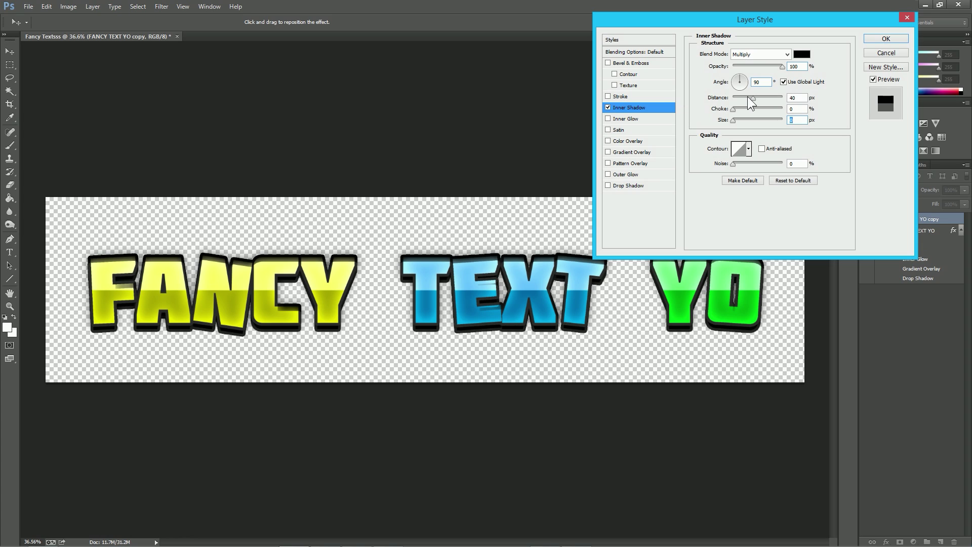
left_click_drag(753, 98, 769, 98)
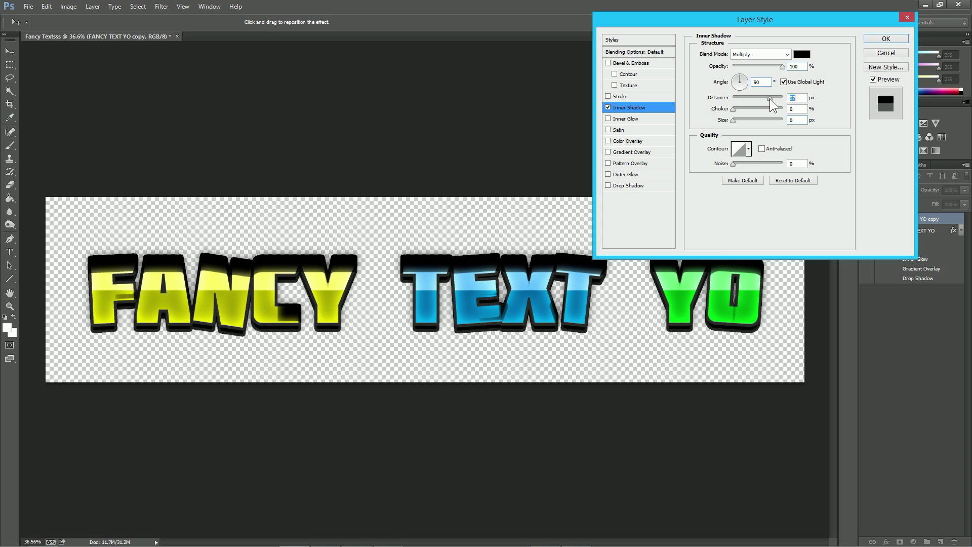
Set the Inner Shadow's blend mode to Normal and its color to white (ffffff).
left_click(784, 55)
scroll(776, 68, "up", 1)
left_click(759, 67)
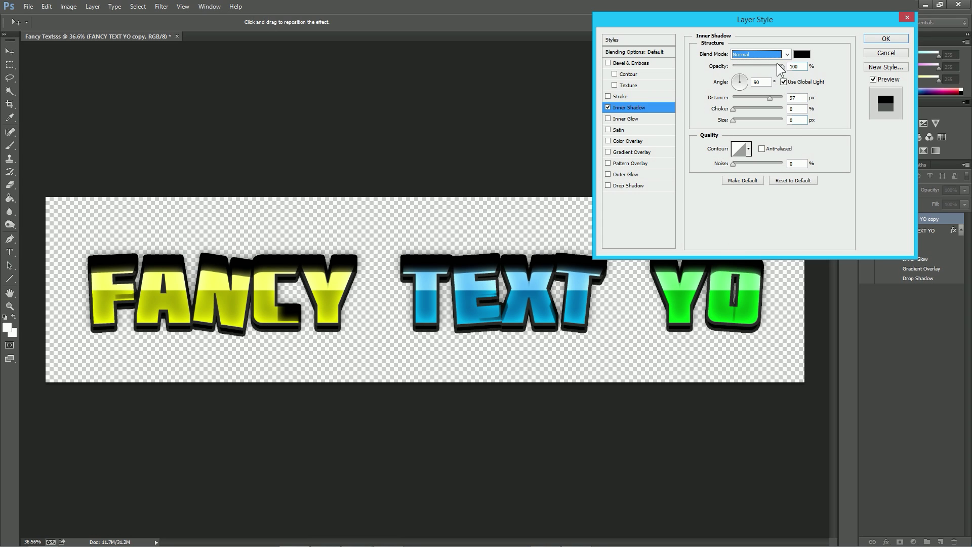
left_click(801, 54)
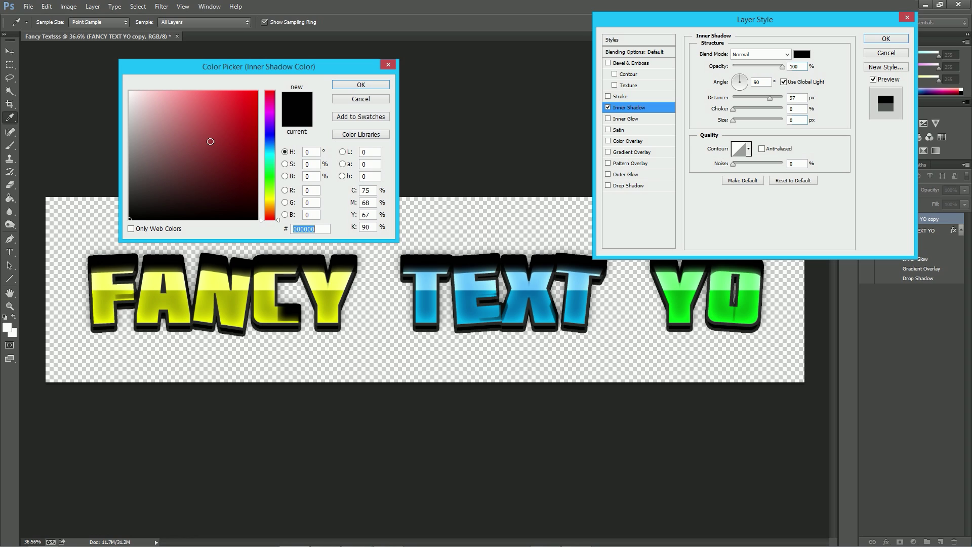
left_click(129, 91)
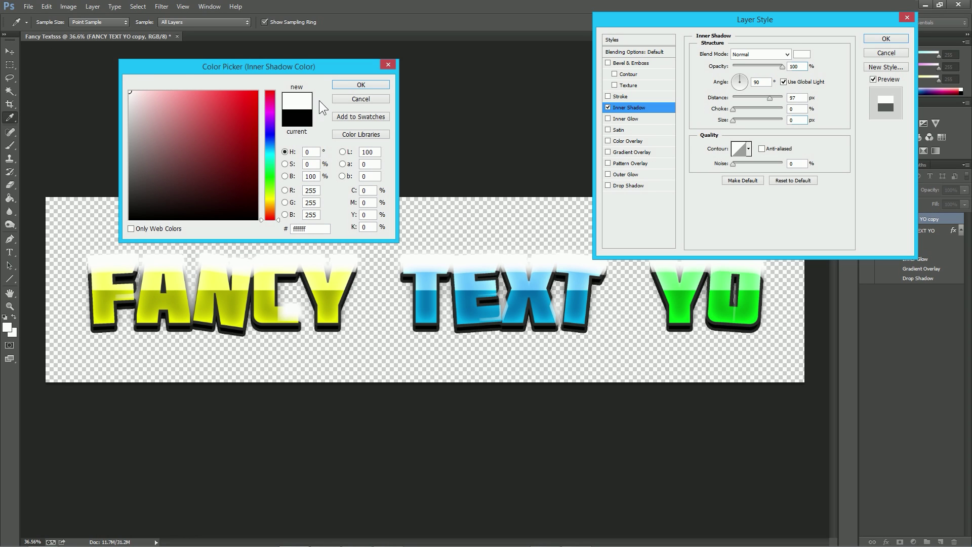
left_click(360, 84)
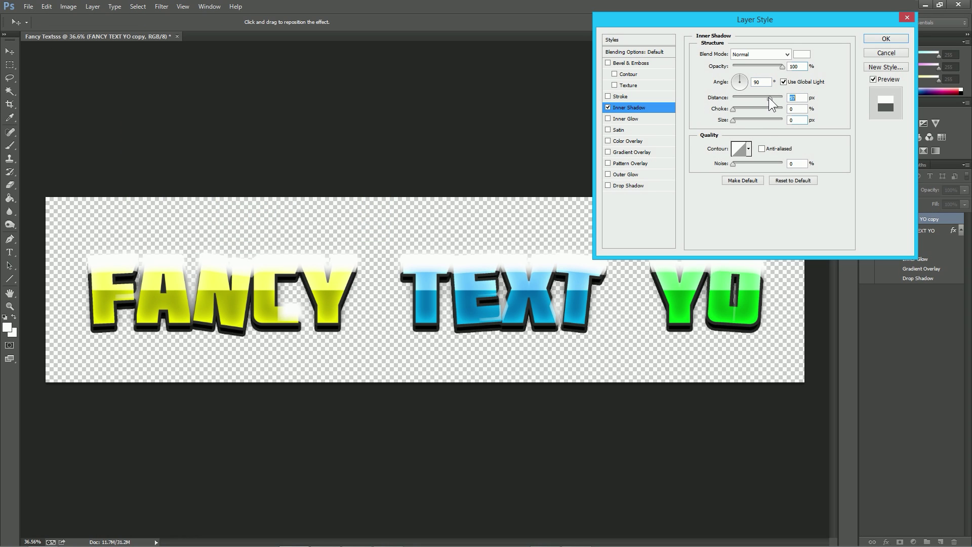
Reduce the Inner Shadow's distance to 57 px.
left_click_drag(769, 98, 760, 97)
mouse_move(782, 66)
left_mouse_down()
mouse_move(760, 74)
mouse_move(782, 66)
left_mouse_up()
Try the Inner Shadow's blend modes one after another, from Dissolve through Divide, comparing the white highlight on the lettering.
left_click(775, 55)
left_click(774, 63)
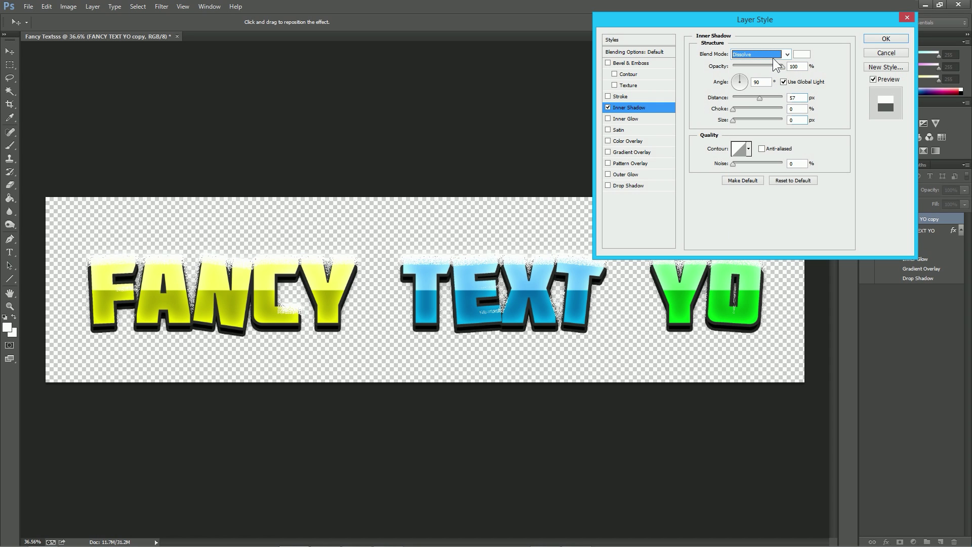
key("Down")
key("Down")
key("Down")
key("Down")
key("Down")
key("Down")
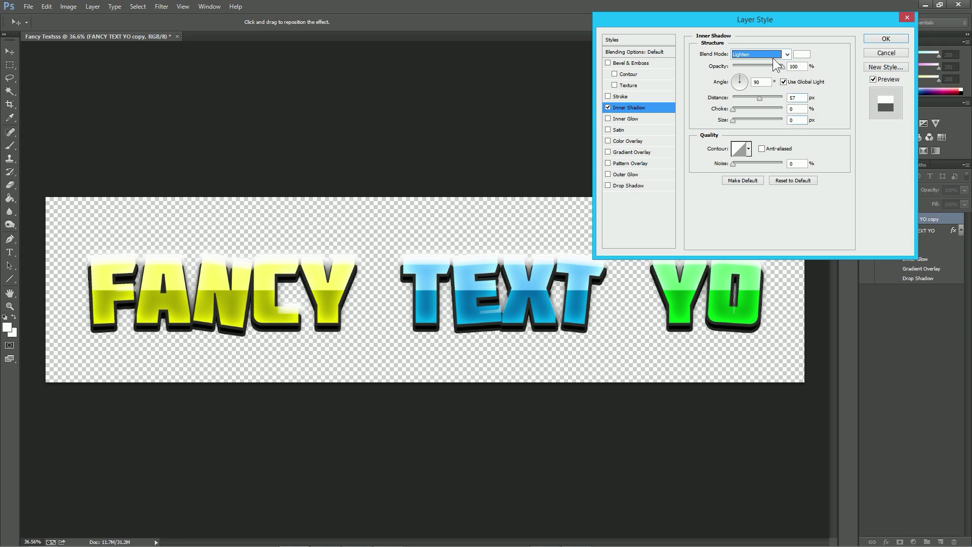
key("Down")
key("Down")
key("Down")
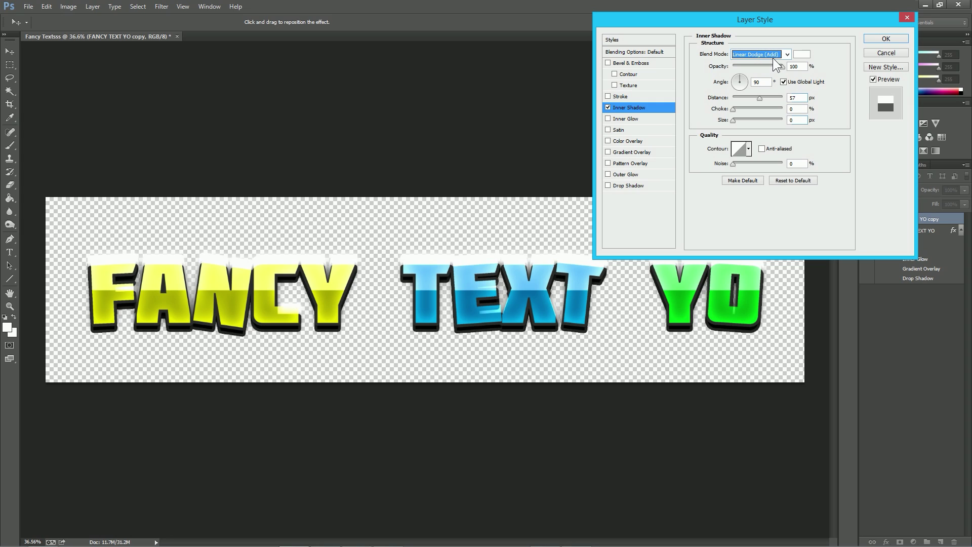
key("Down")
key("Down")
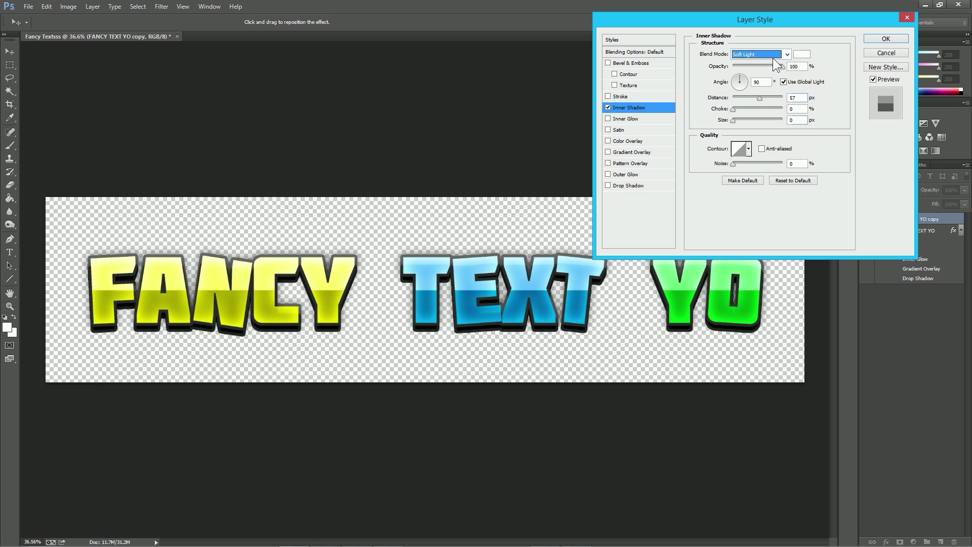
key("Down")
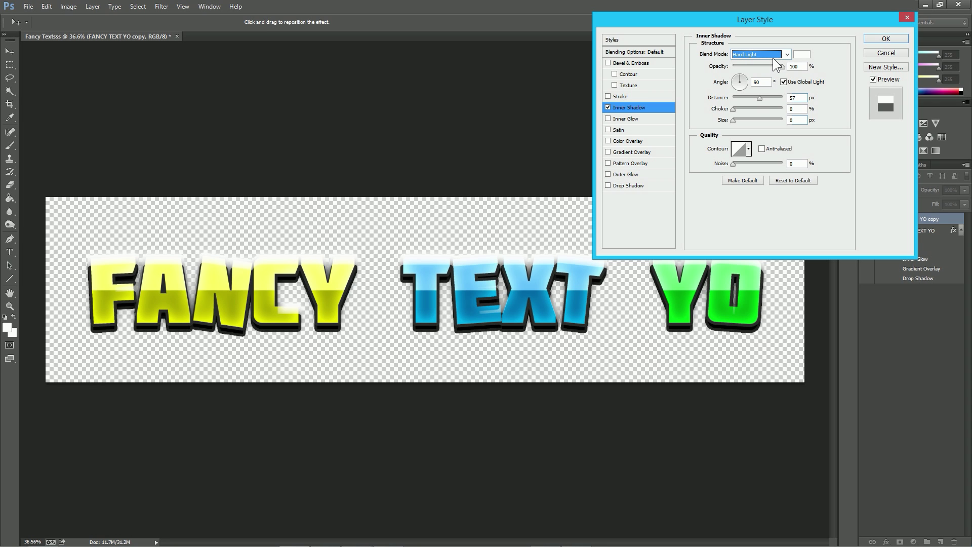
key("Down")
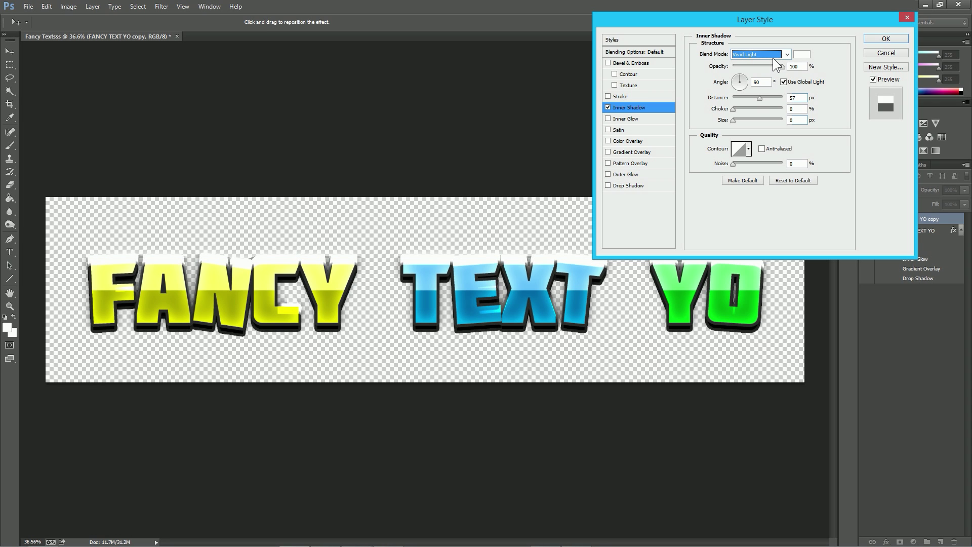
key("Down")
key("Down")
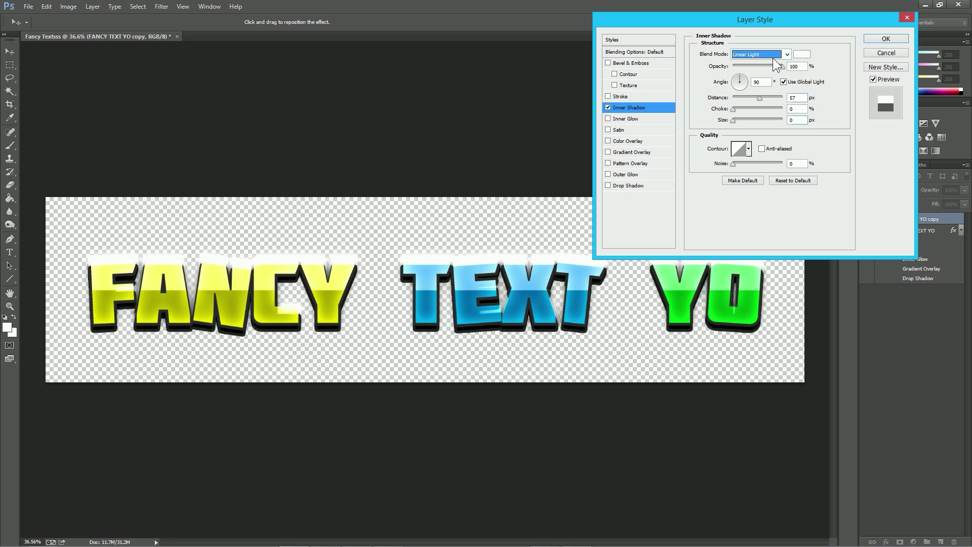
key("Down")
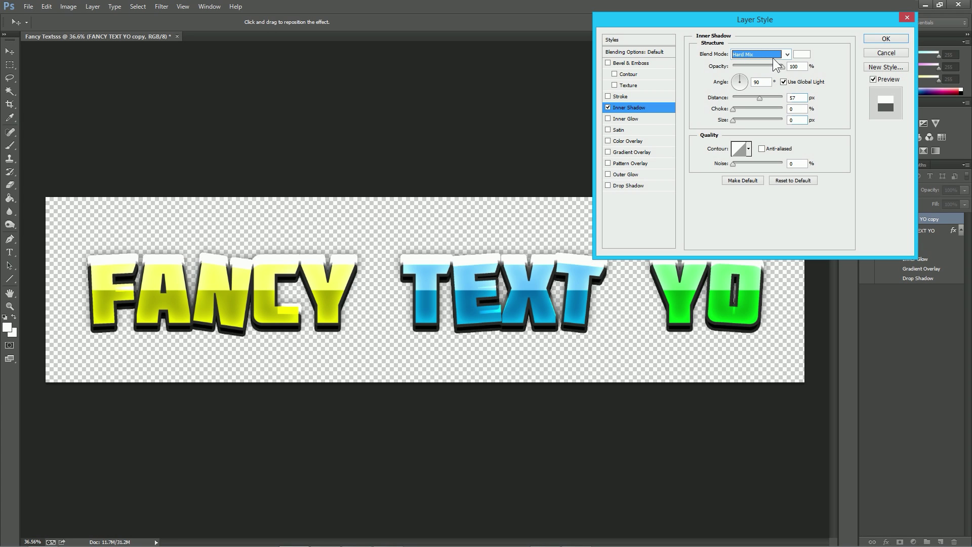
key("Down")
key("Down")
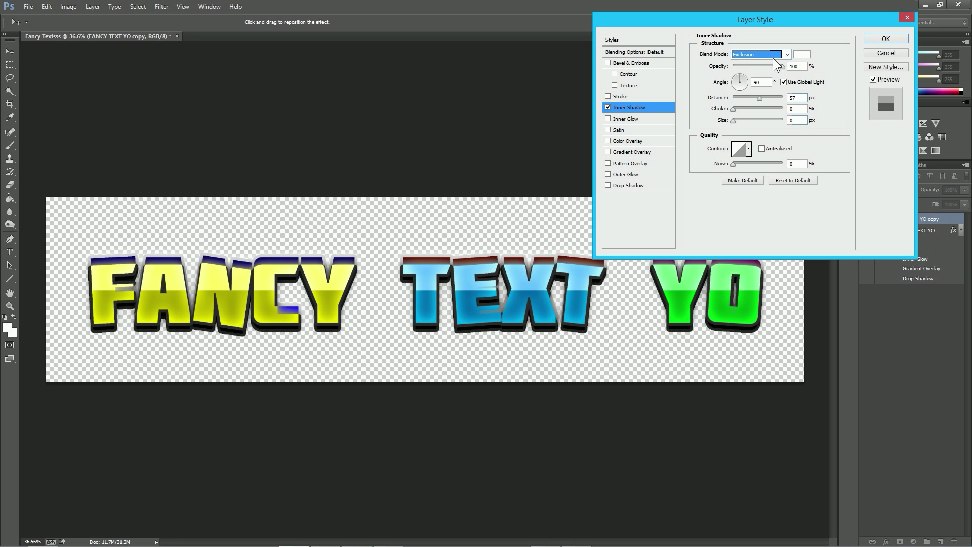
key("Down")
key("Down")
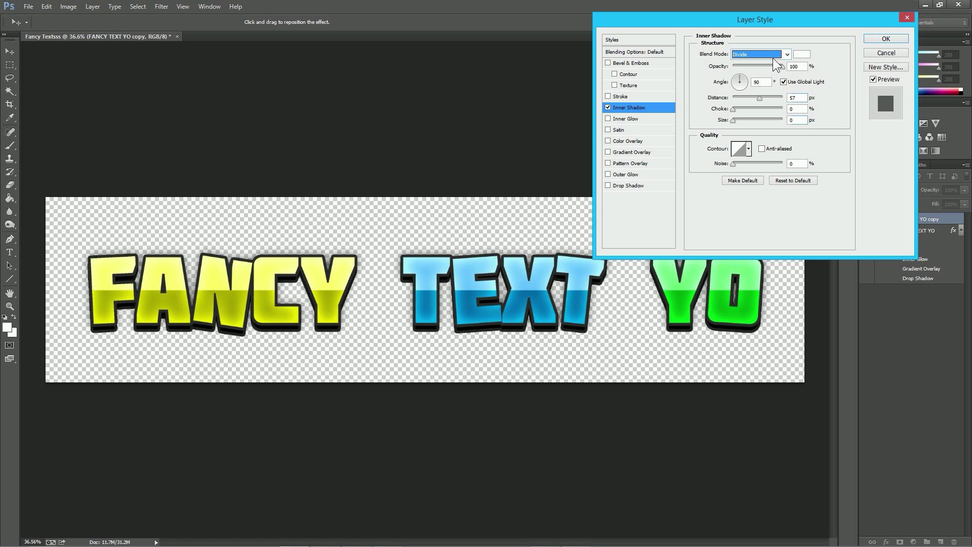
Try the Pin Light blend mode for the Inner Shadow with its opacity lowered to 73%.
key("Up")
key("Up")
key("Up")
key("Up")
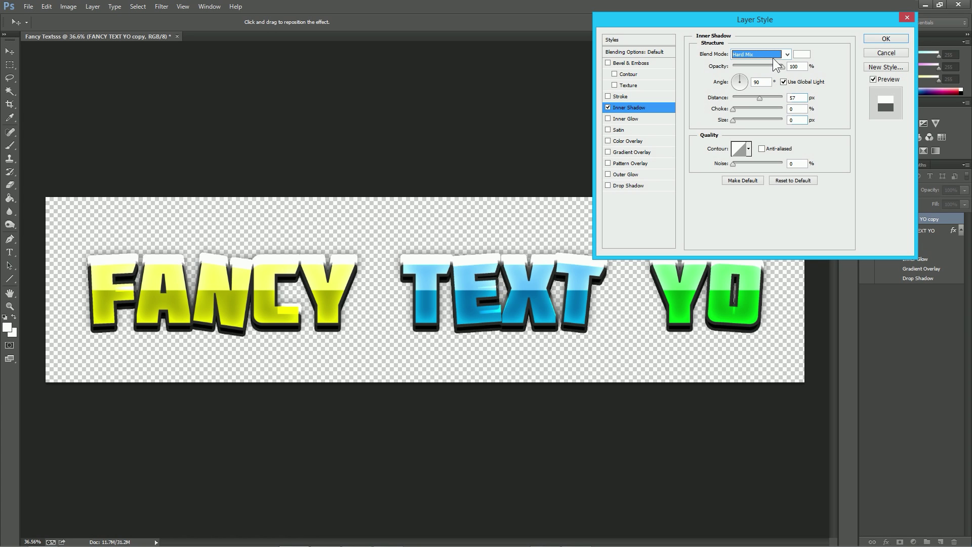
key("Up")
key("Up")
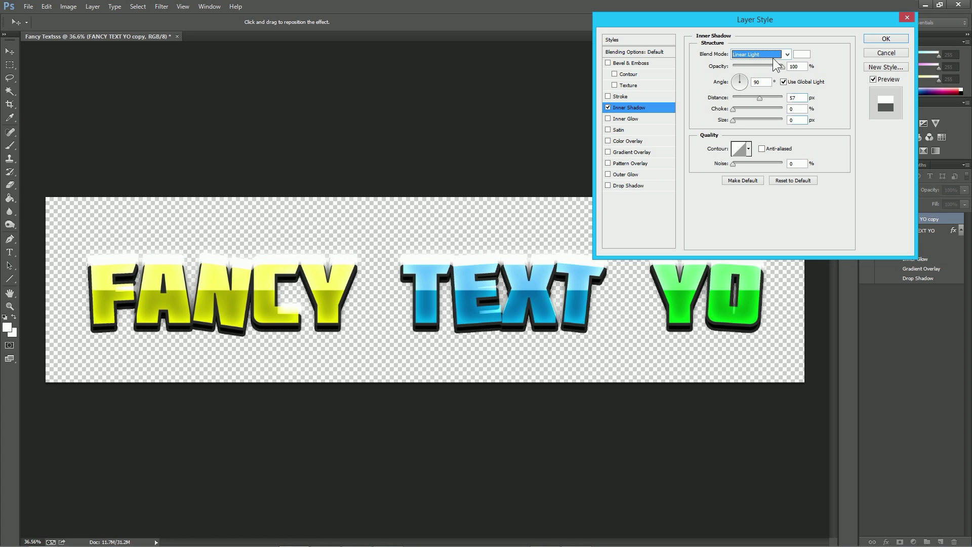
key("Down")
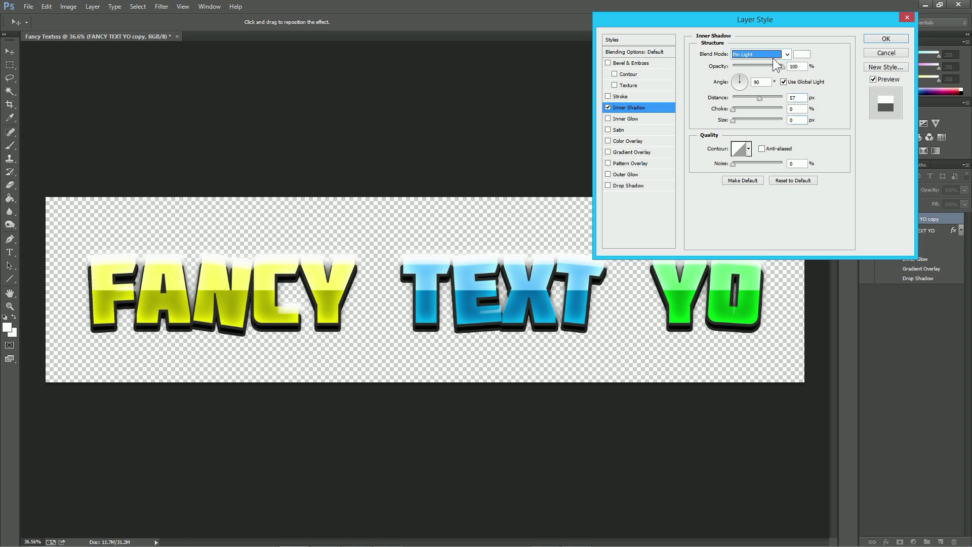
left_click_drag(781, 67, 769, 67)
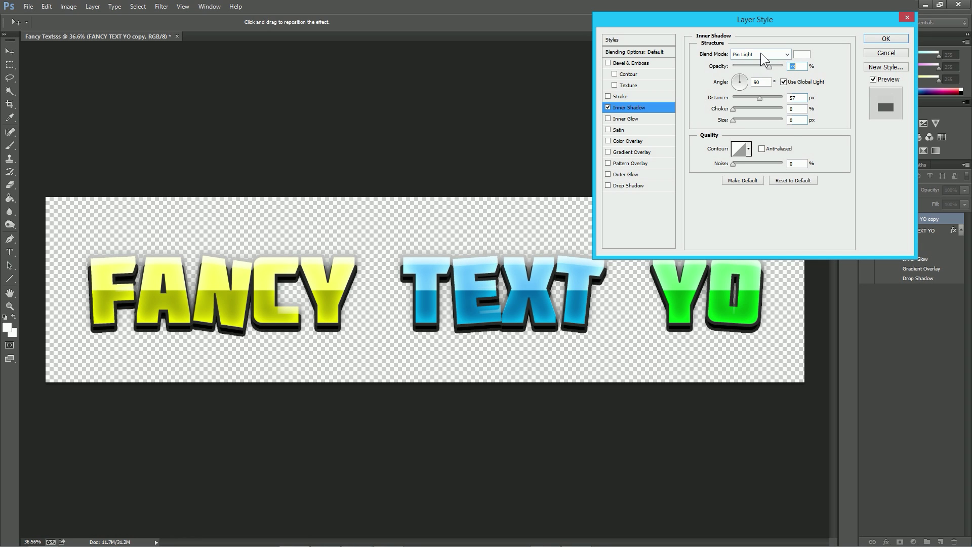
Set the Inner Shadow's blend mode to Overlay and its opacity to 91%, and apply the layer style.
left_click(763, 54)
key("Up")
key("Up")
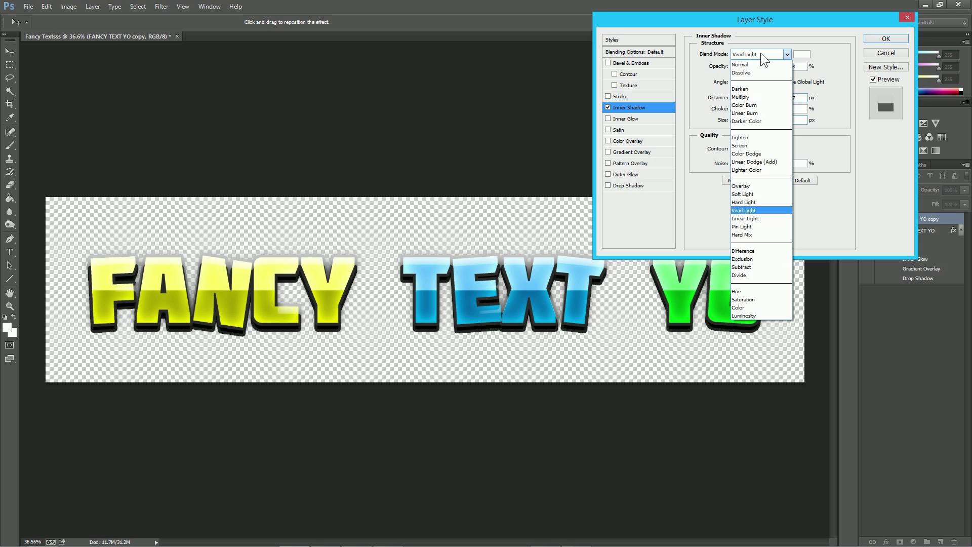
key("Return")
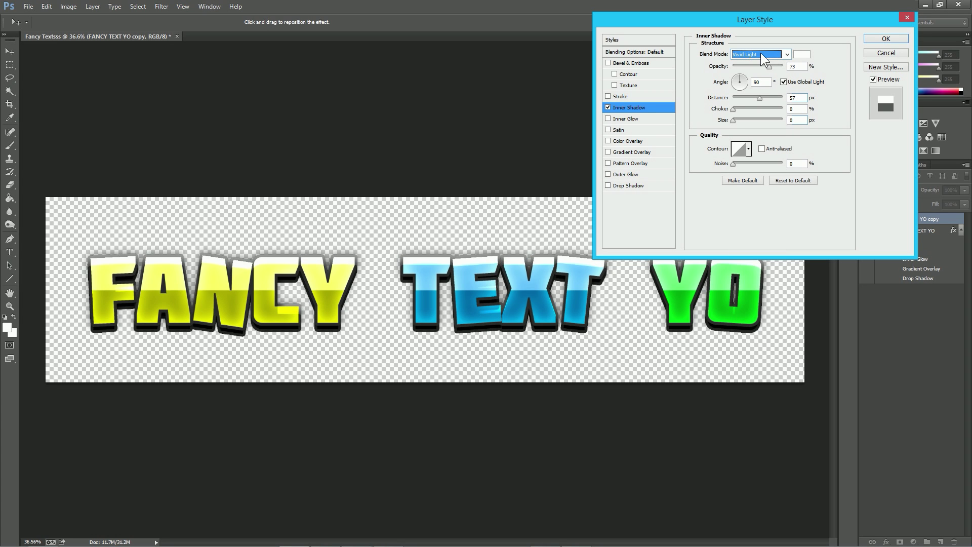
key("Up")
key("Up")
key("Up")
key("Up")
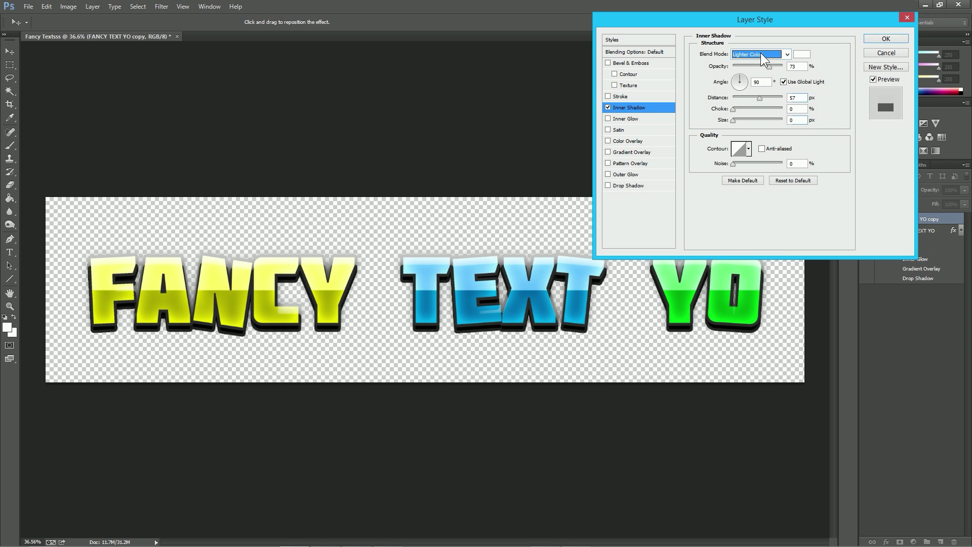
key("Down")
left_click_drag(769, 67, 783, 70)
left_click(881, 53)
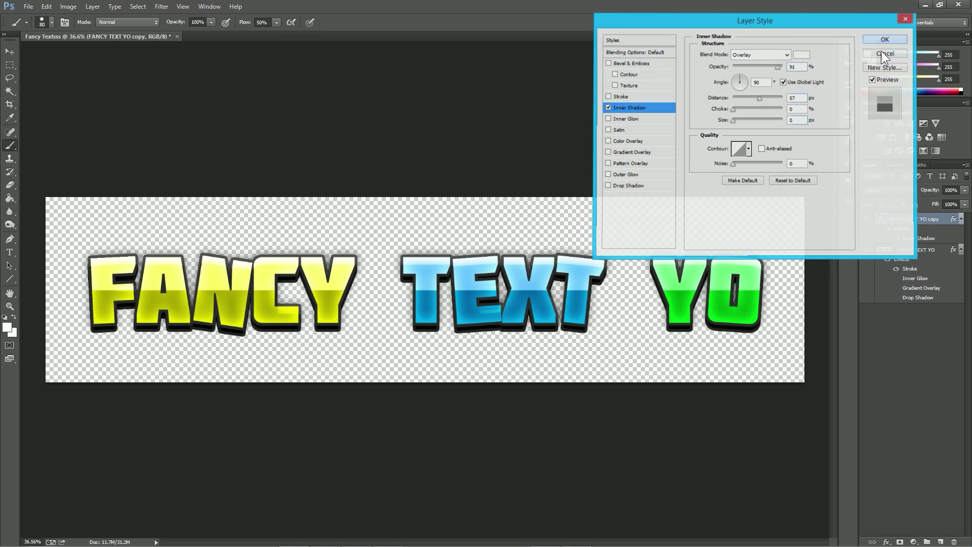
Hide the Stroke effect inside the FANCY TEXT YO copy smart object, save it and return to the main Fancy Textsss document.
scroll(651, 162, "down", 1)
scroll(651, 167, "up", 1)
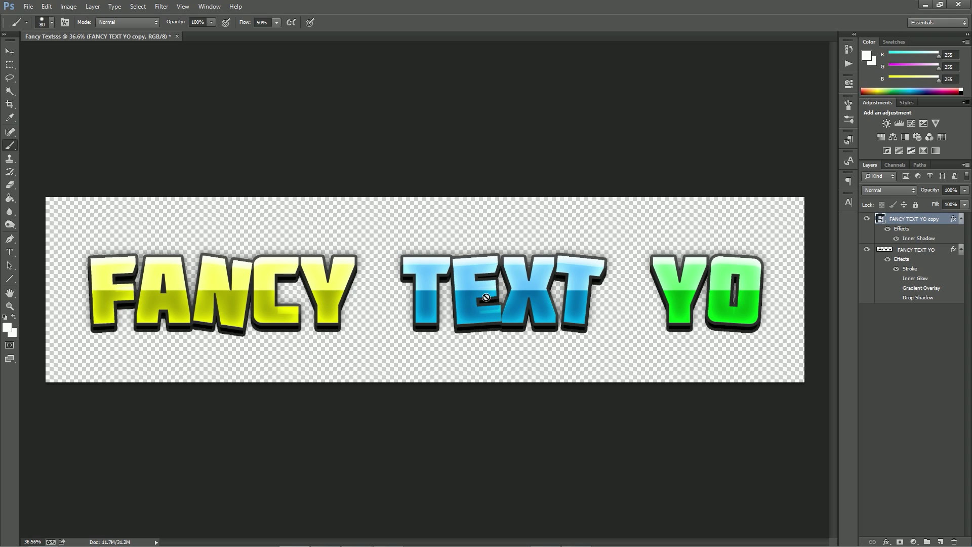
double_click(879, 221)
left_click(895, 238)
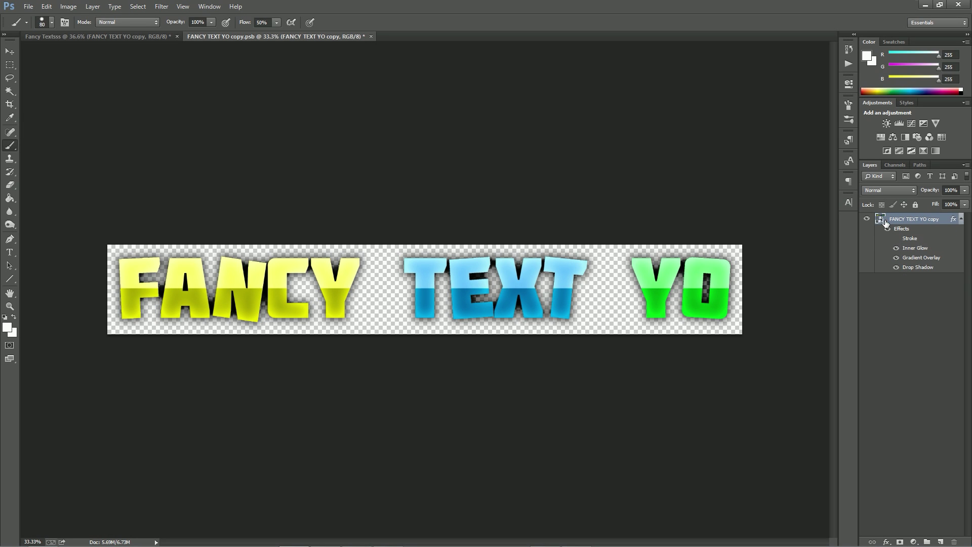
key("ctrl+s")
left_click(90, 36)
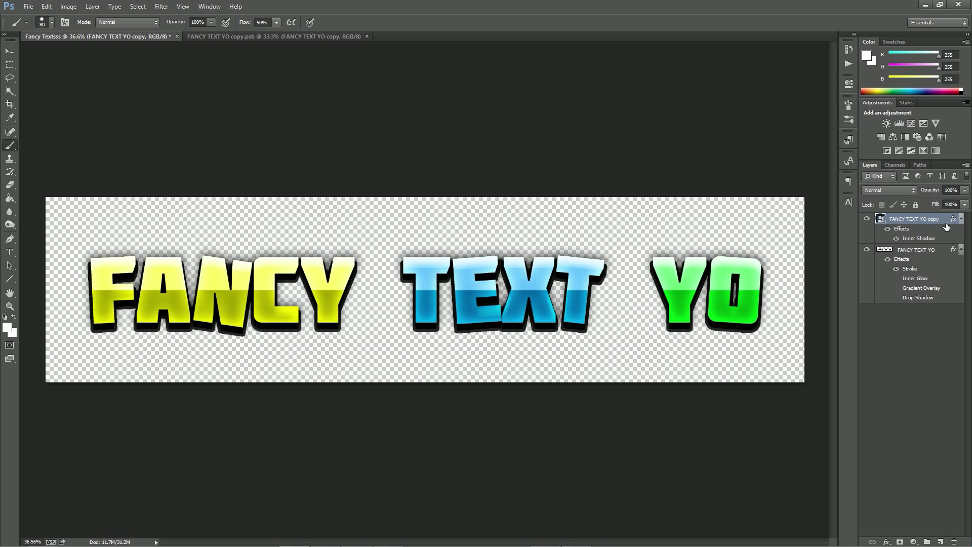
double_click(946, 227)
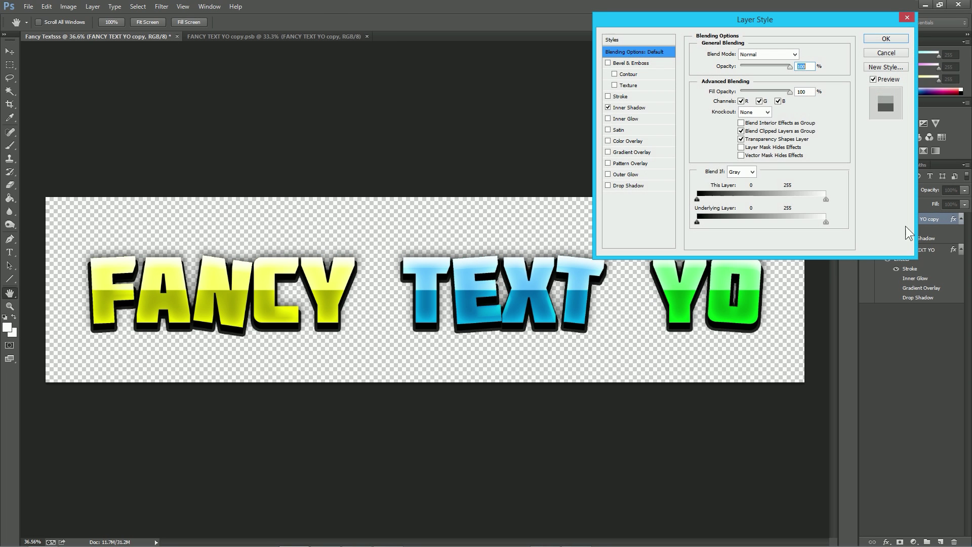
left_click(609, 97)
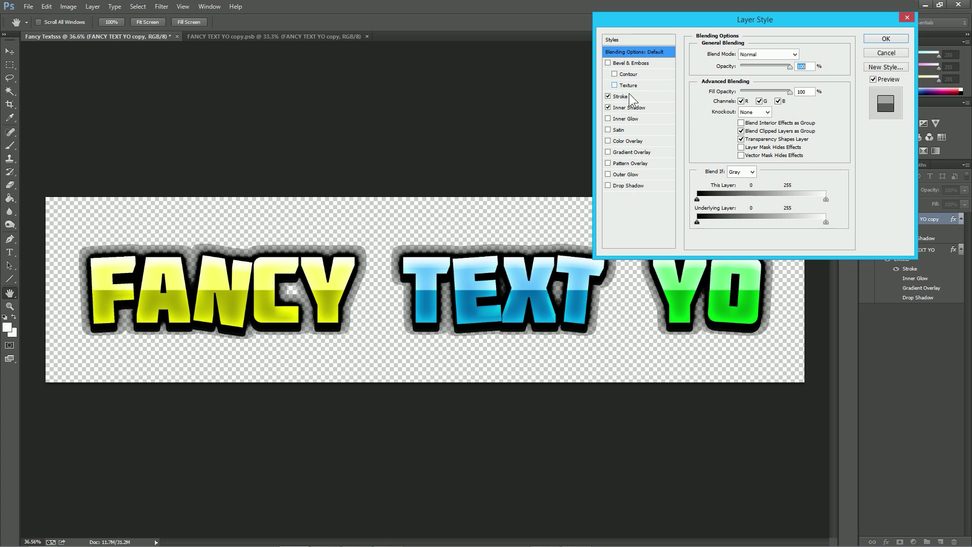
left_click(619, 96)
left_click_drag(734, 53, 732, 54)
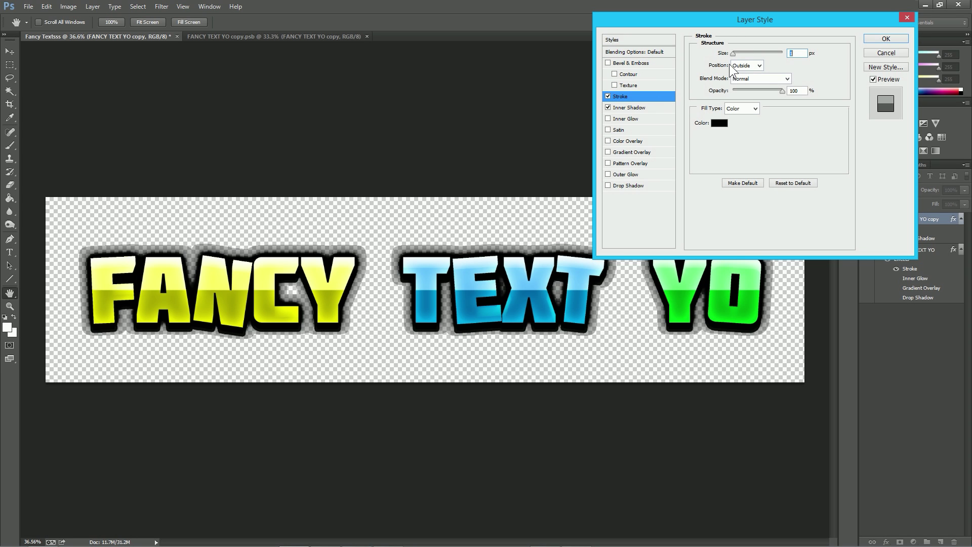
left_click(883, 53)
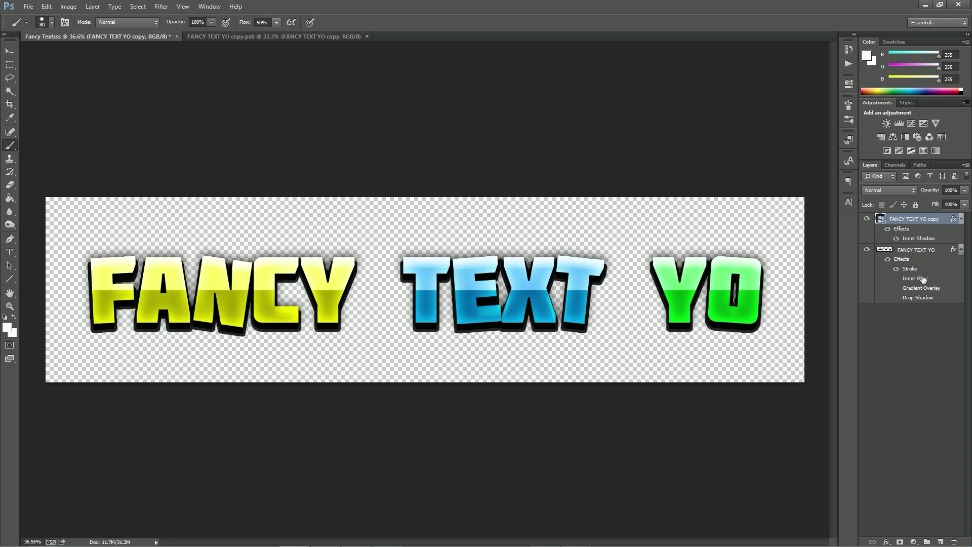
Undo the smart object update that removed the lettering's Stroke.
key("ctrl+z")
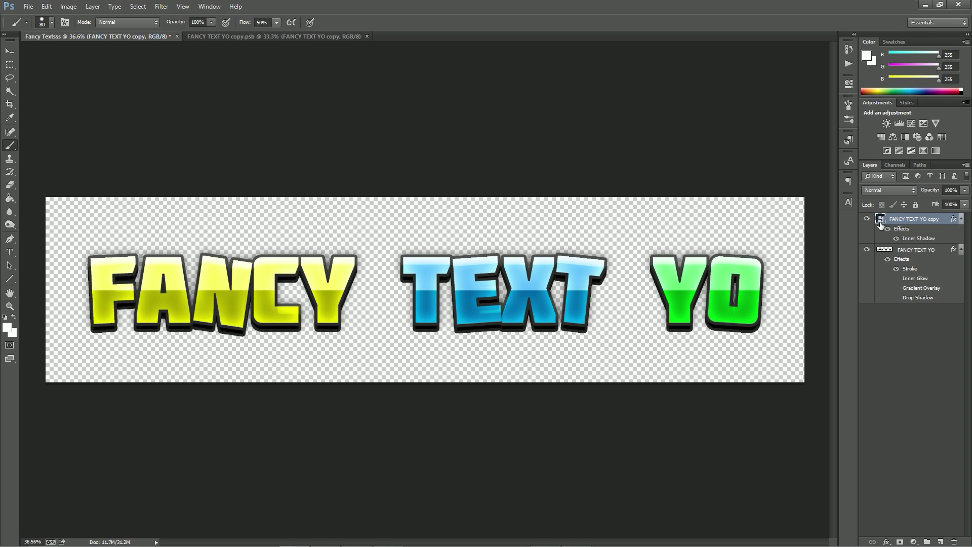
key("ctrl+z")
scroll(704, 241, "down", 3)
scroll(704, 241, "up", 3)
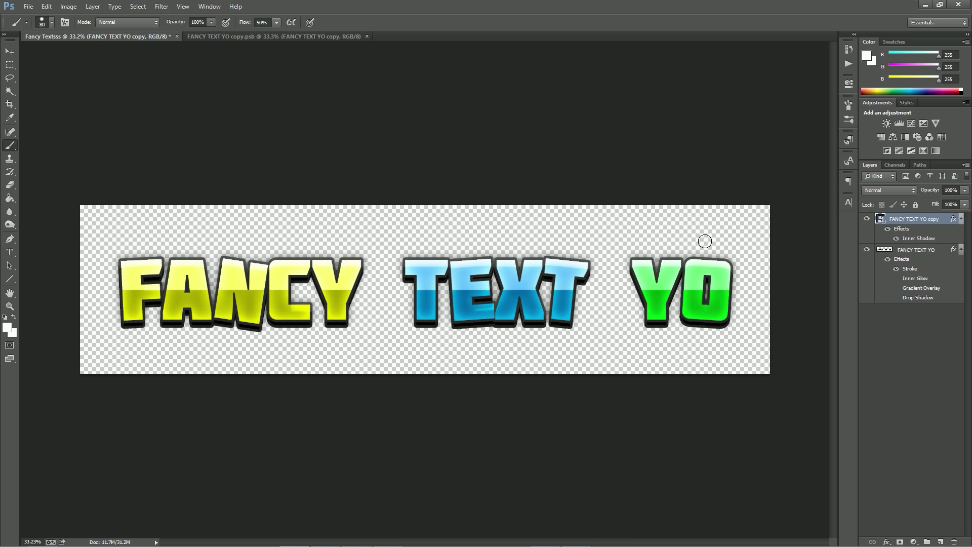